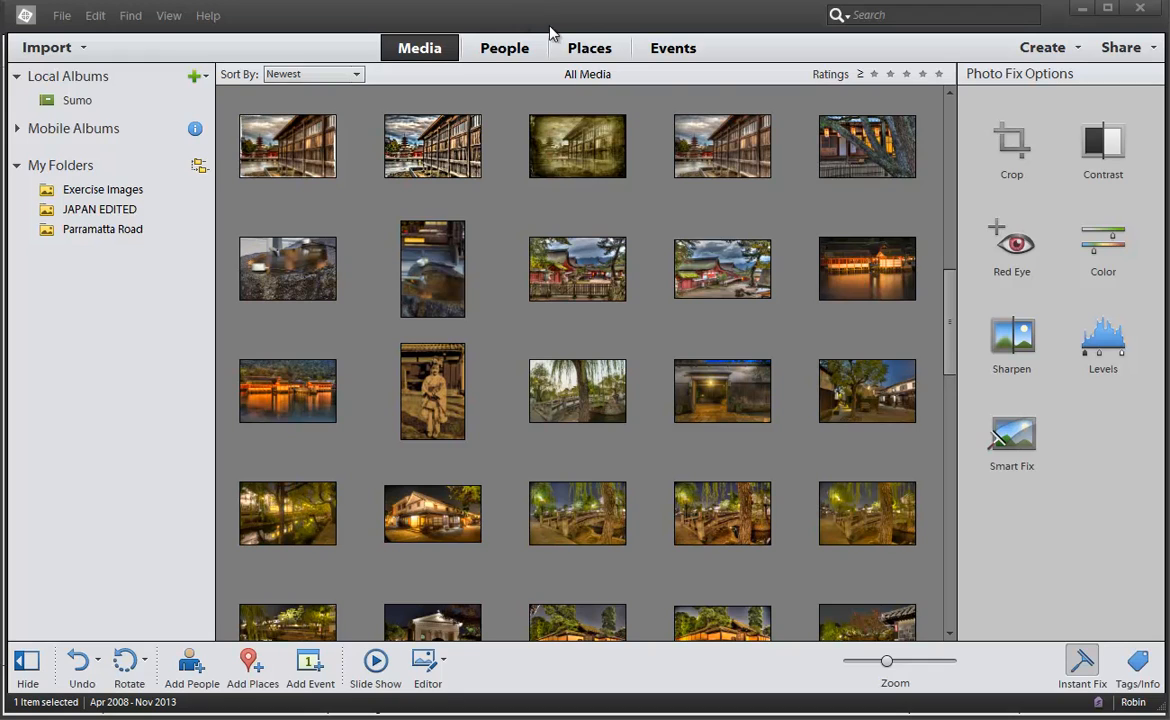
Step: Start creating a new slide show and set its default static duration to 3 sec
left_click(1043, 48)
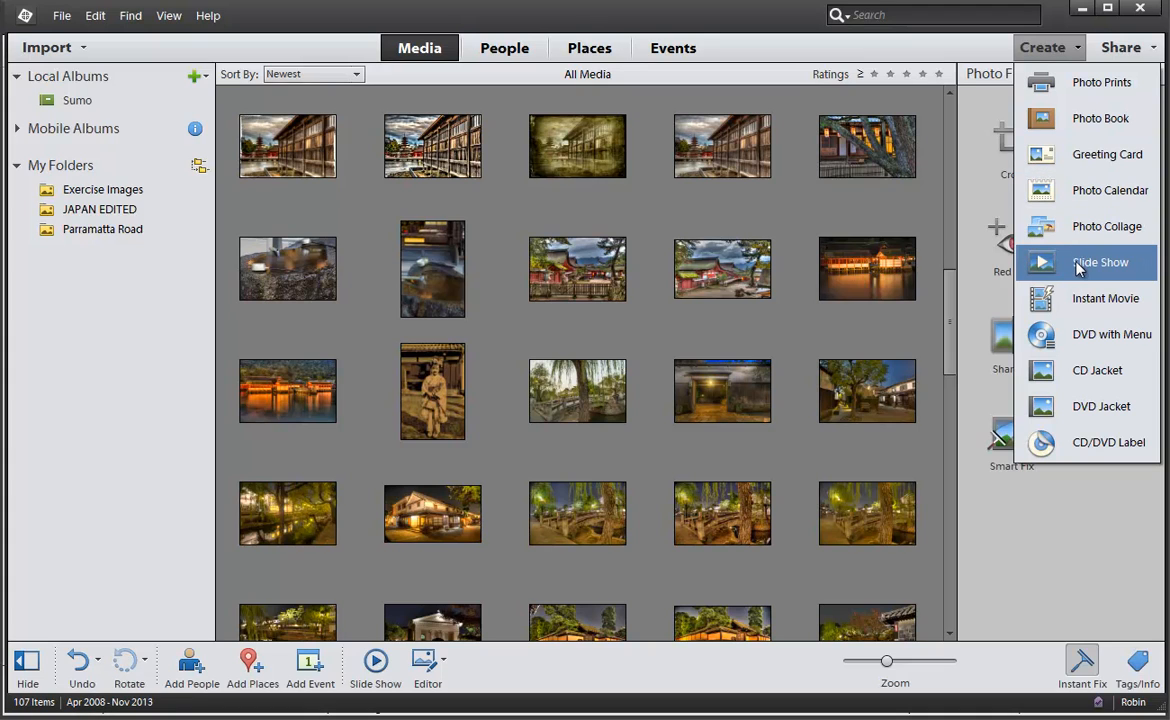
left_click(1079, 264)
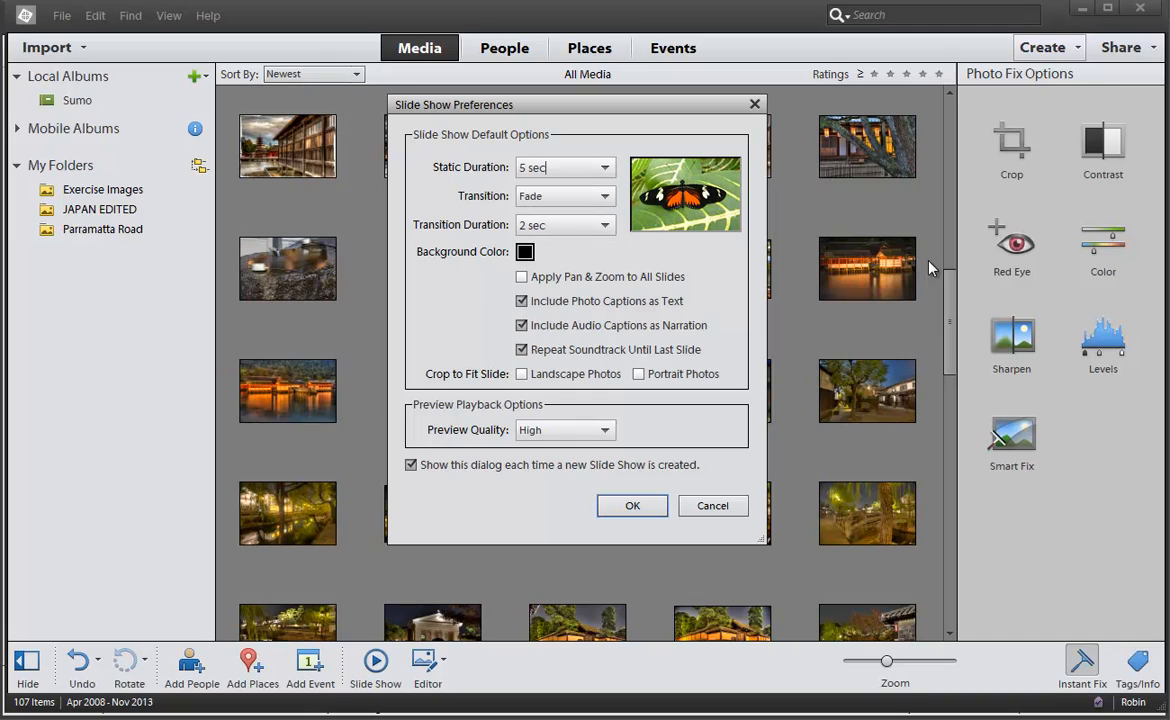
left_click(603, 170)
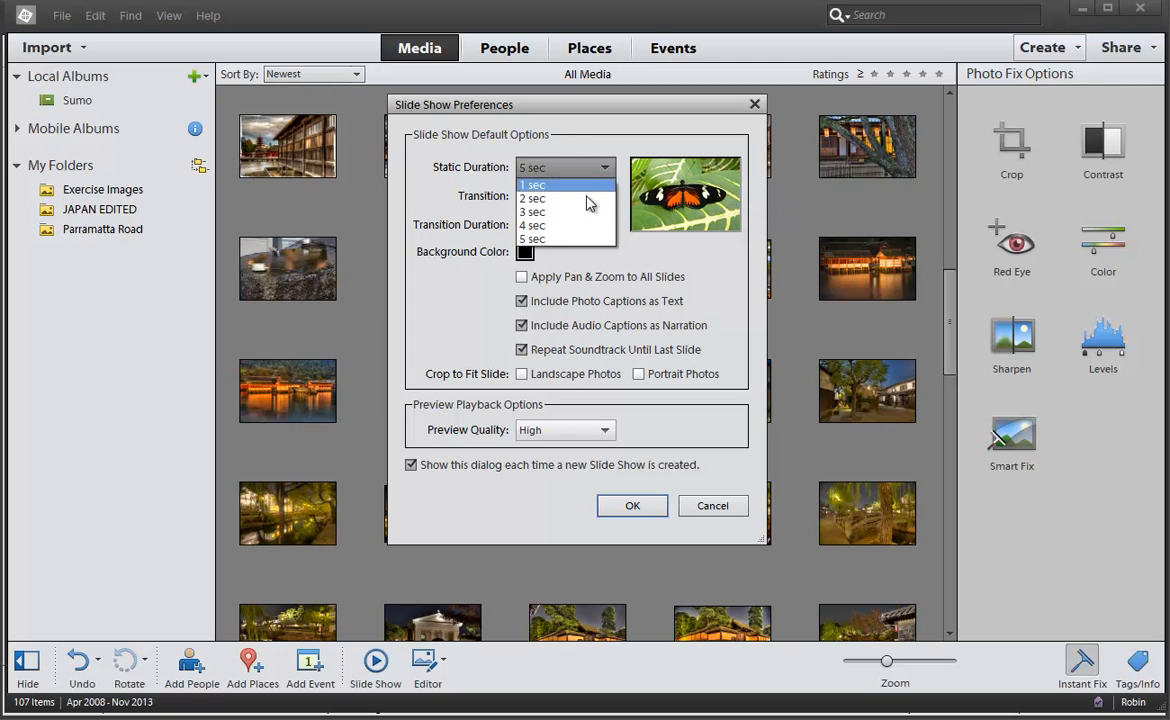
left_click(585, 213)
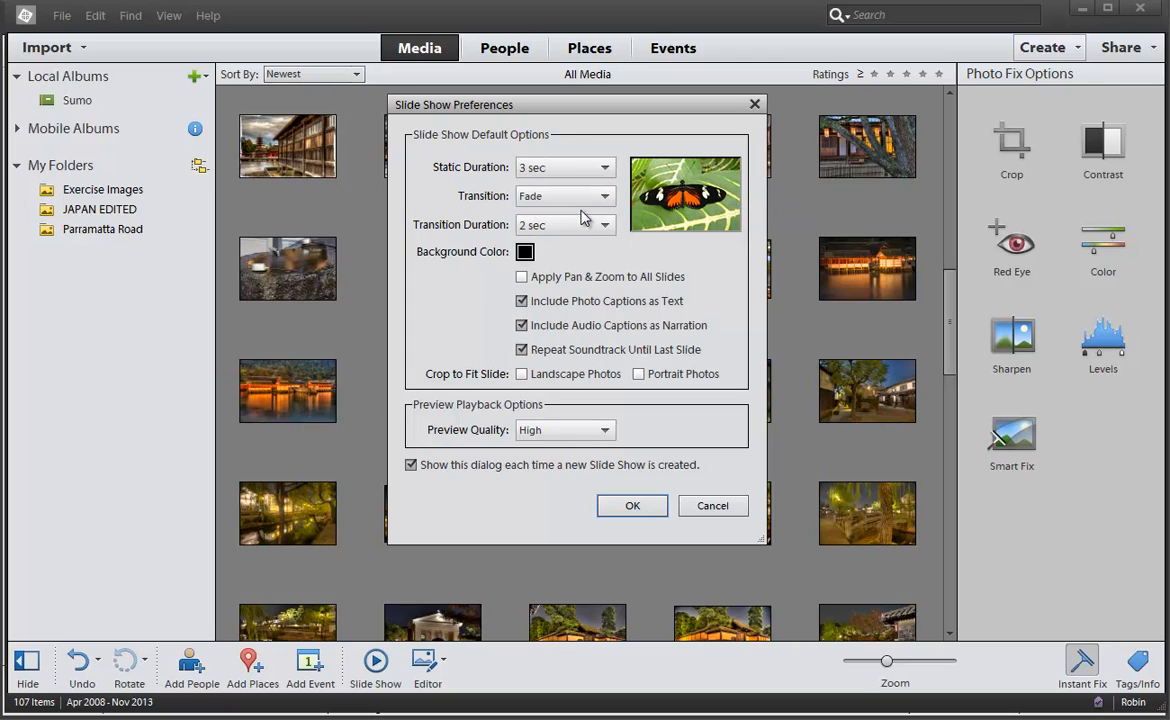
Step: Keep the Fade transition, apply pan and zoom to all slides, exclude photo captions and audio captions, and accept the preferences
left_click(585, 200)
left_click(585, 206)
left_click(522, 277)
left_click(521, 302)
left_click(521, 326)
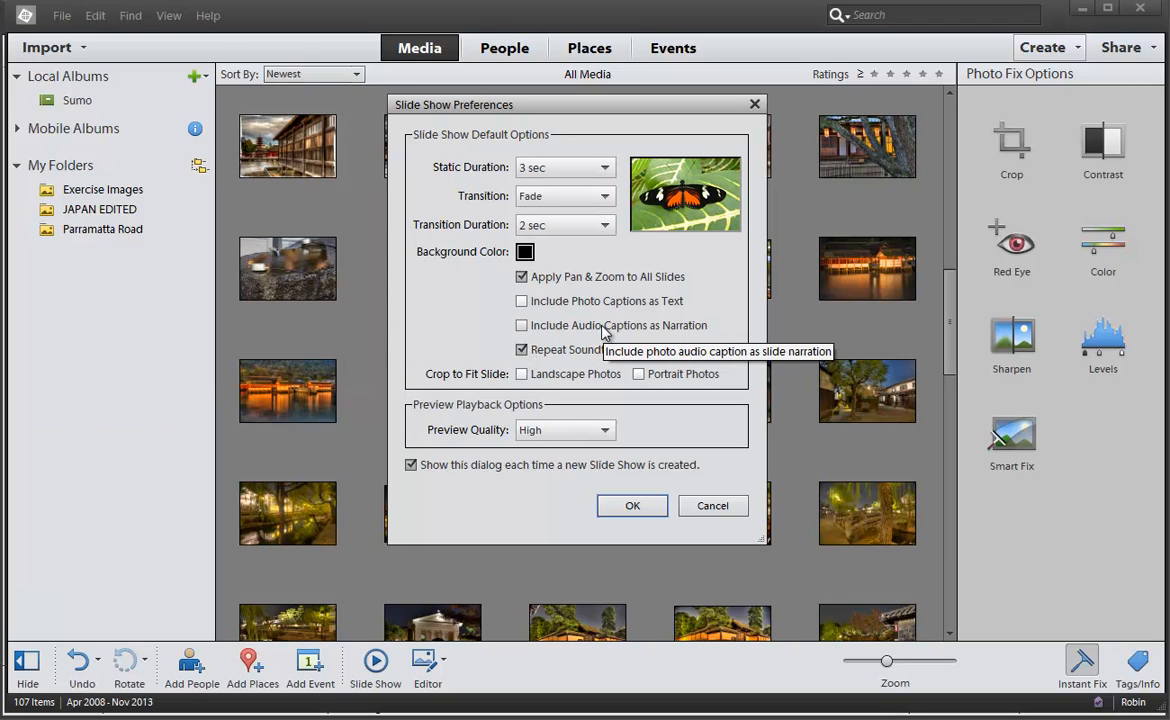
left_click(627, 505)
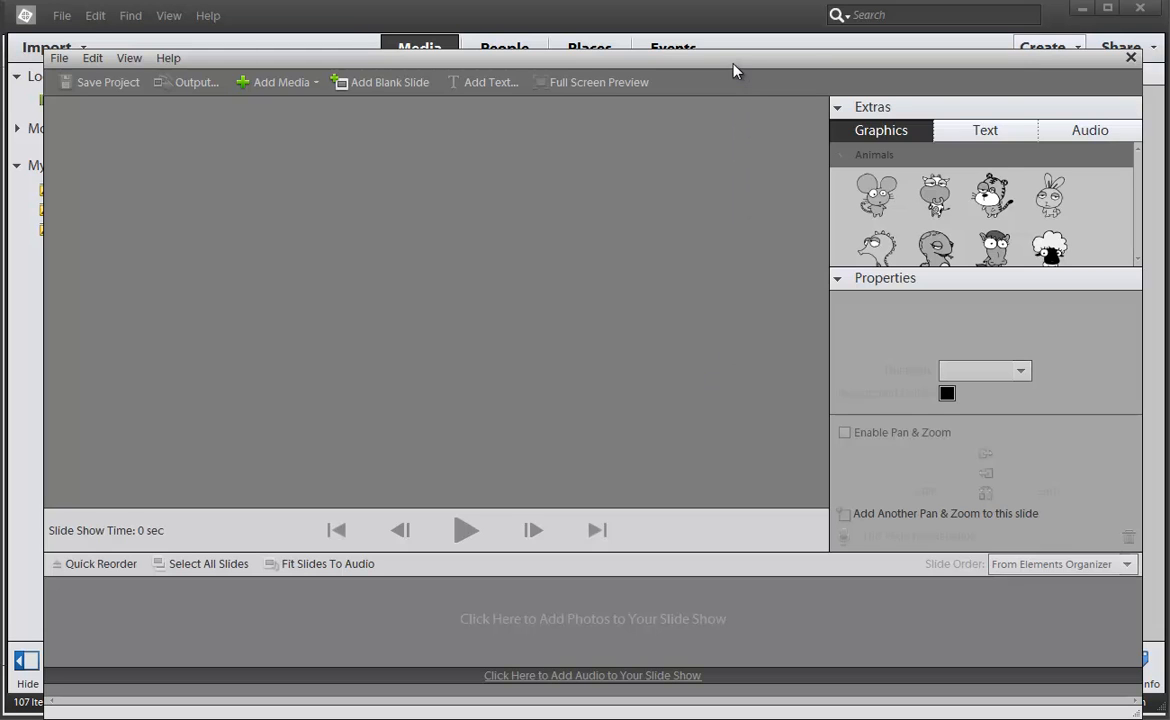
Step: Add all the photos from the Elements Organizer to the slide show
left_click_drag(733, 70, 740, 540)
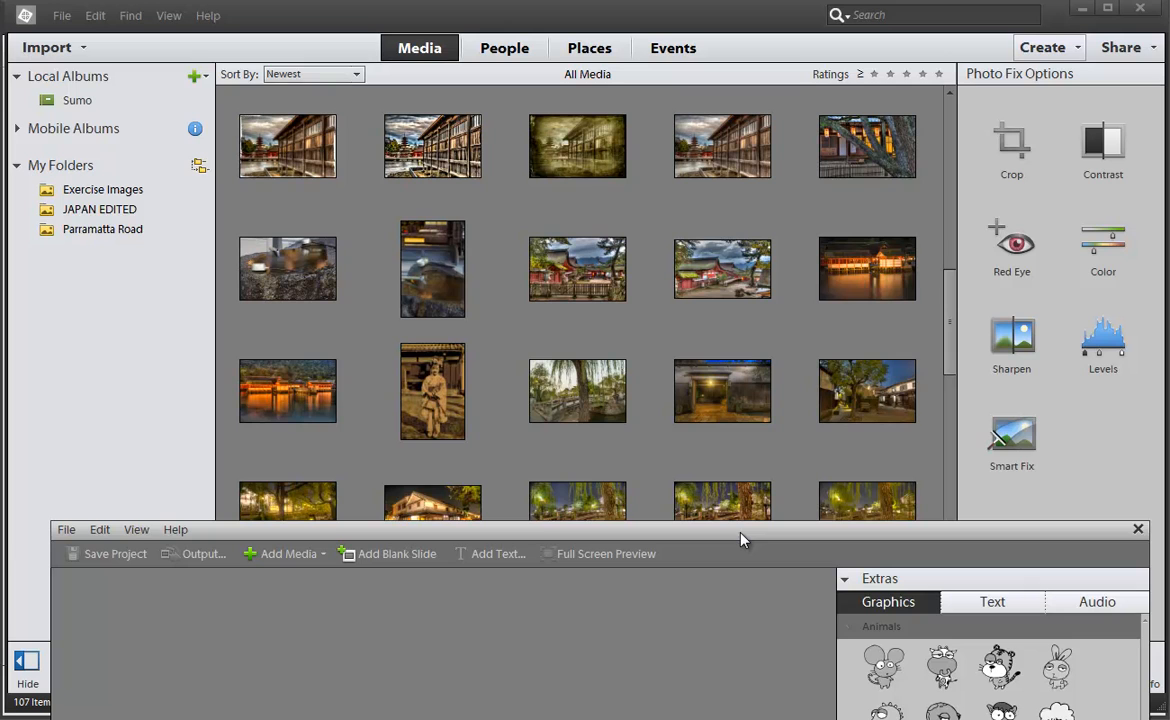
left_click_drag(740, 540, 712, 36)
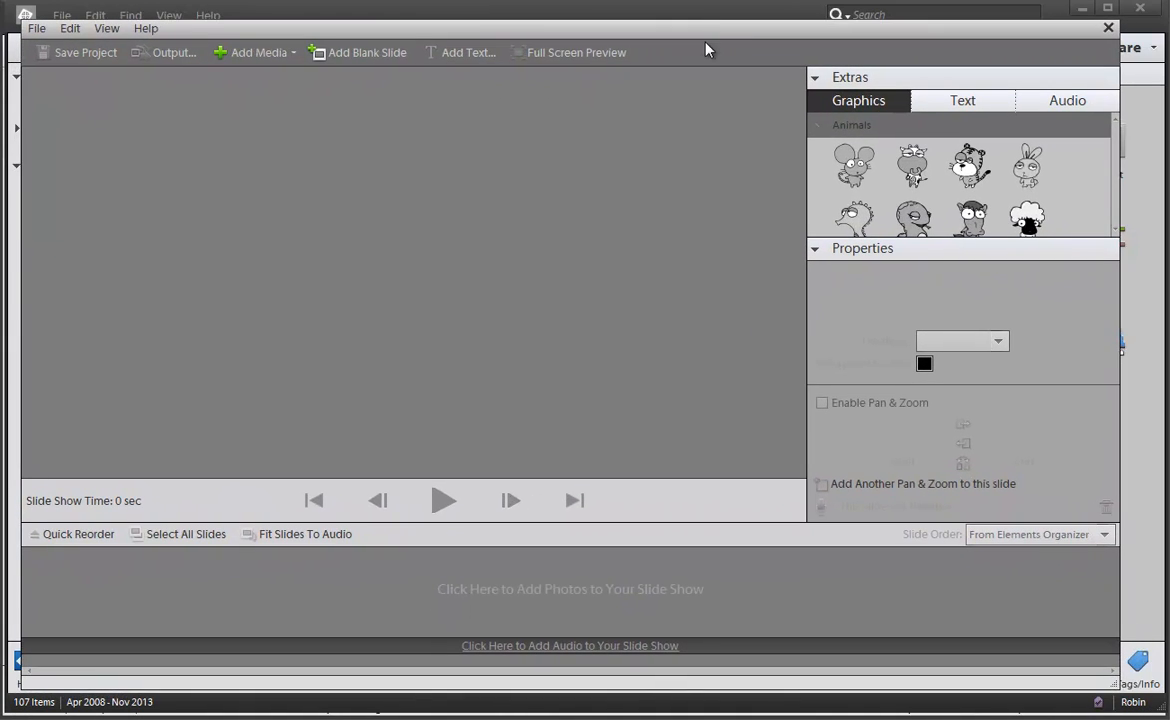
left_click(260, 52)
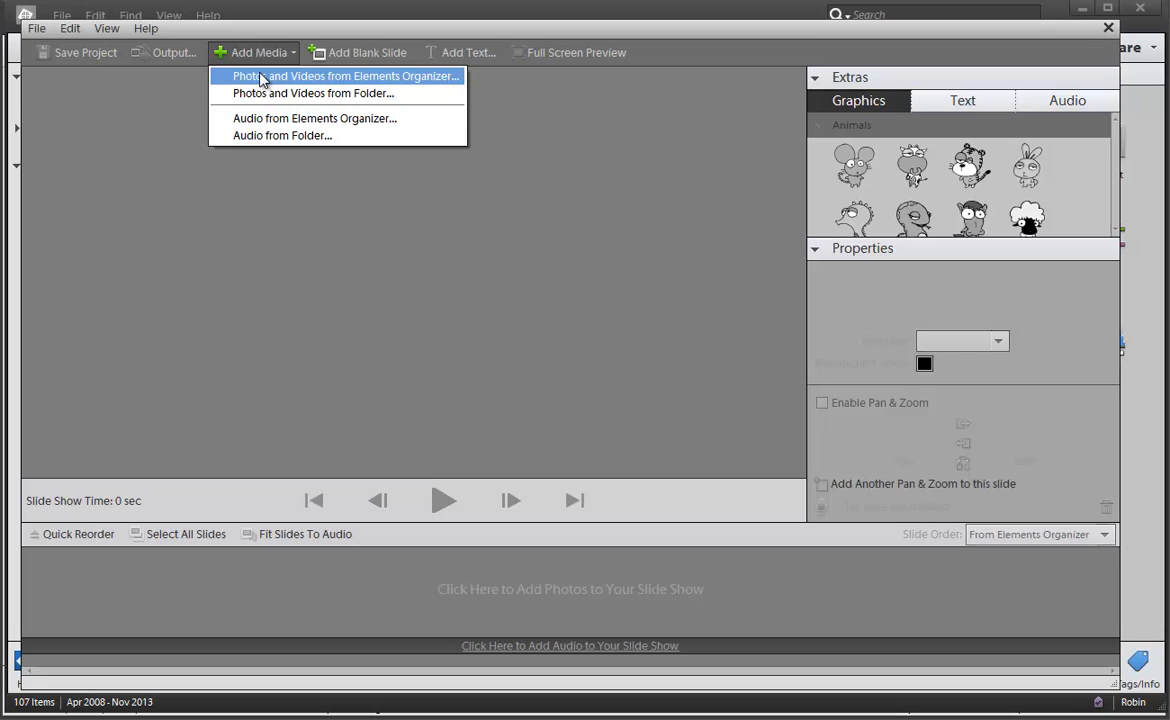
left_click(262, 78)
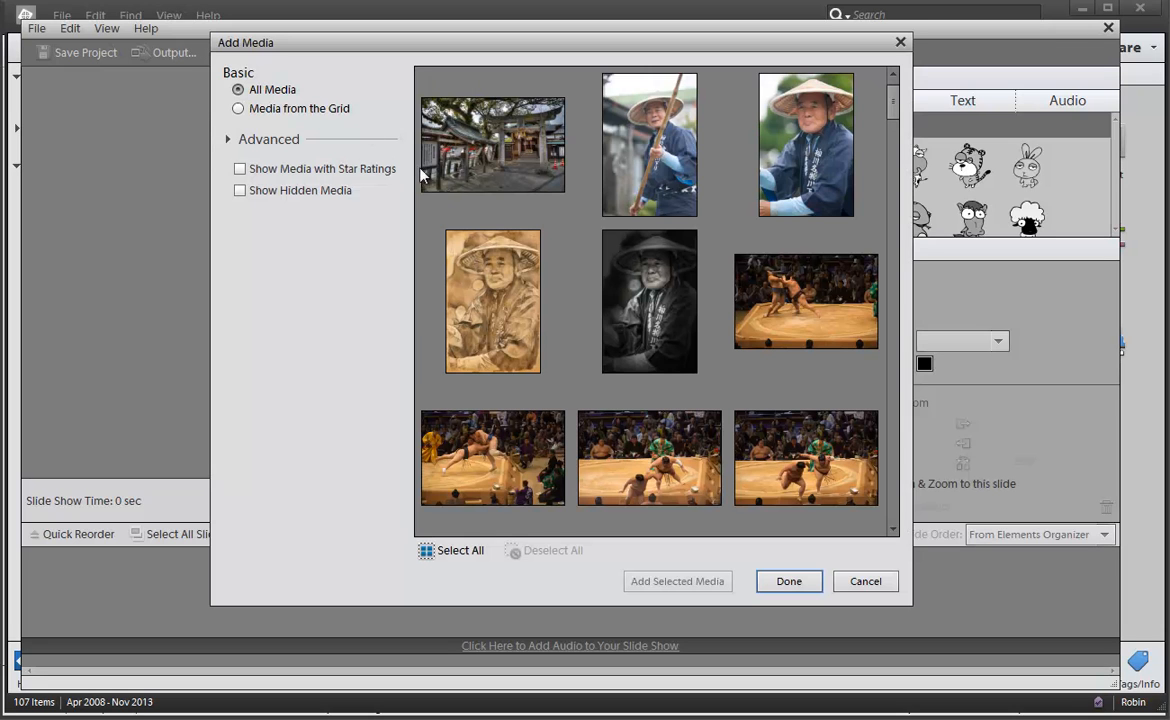
left_click(447, 148)
left_click(636, 188)
left_click(795, 198)
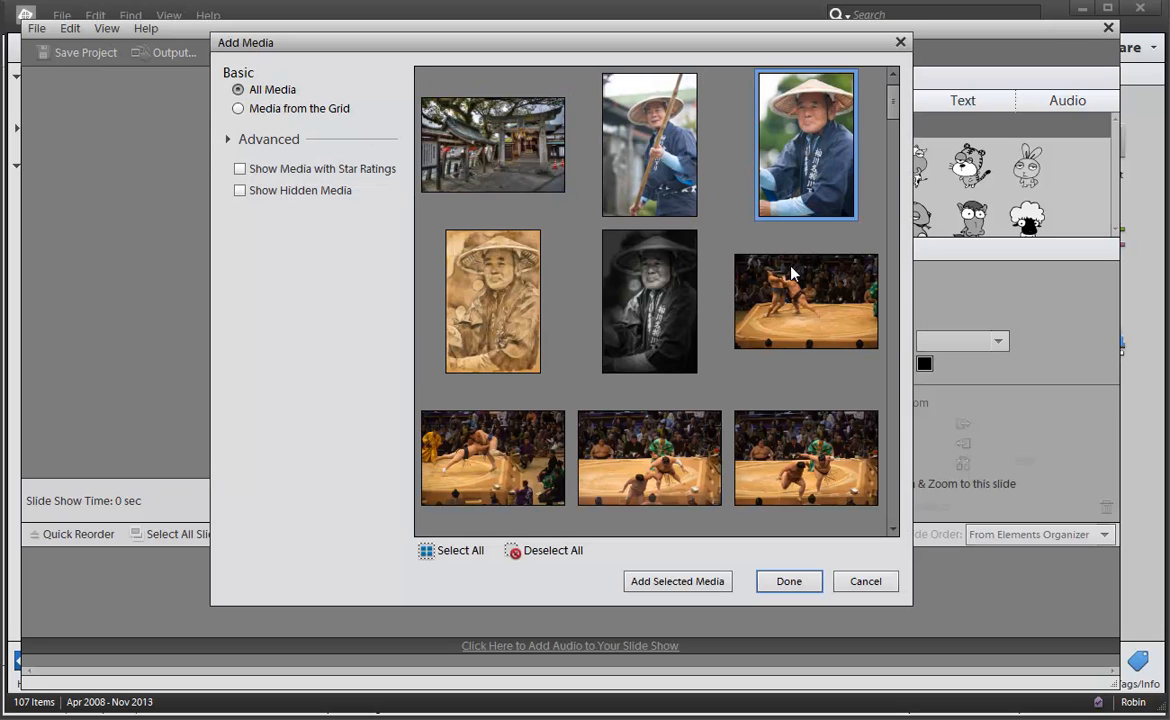
left_click(530, 188)
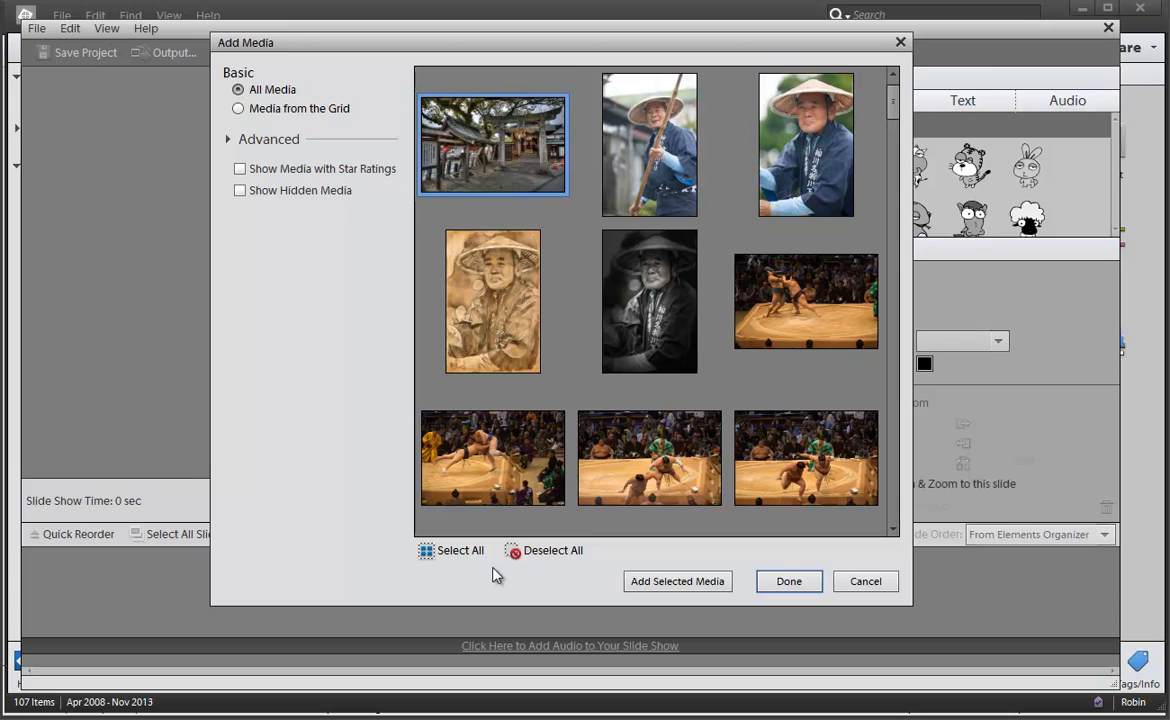
left_click(466, 551)
left_click(657, 584)
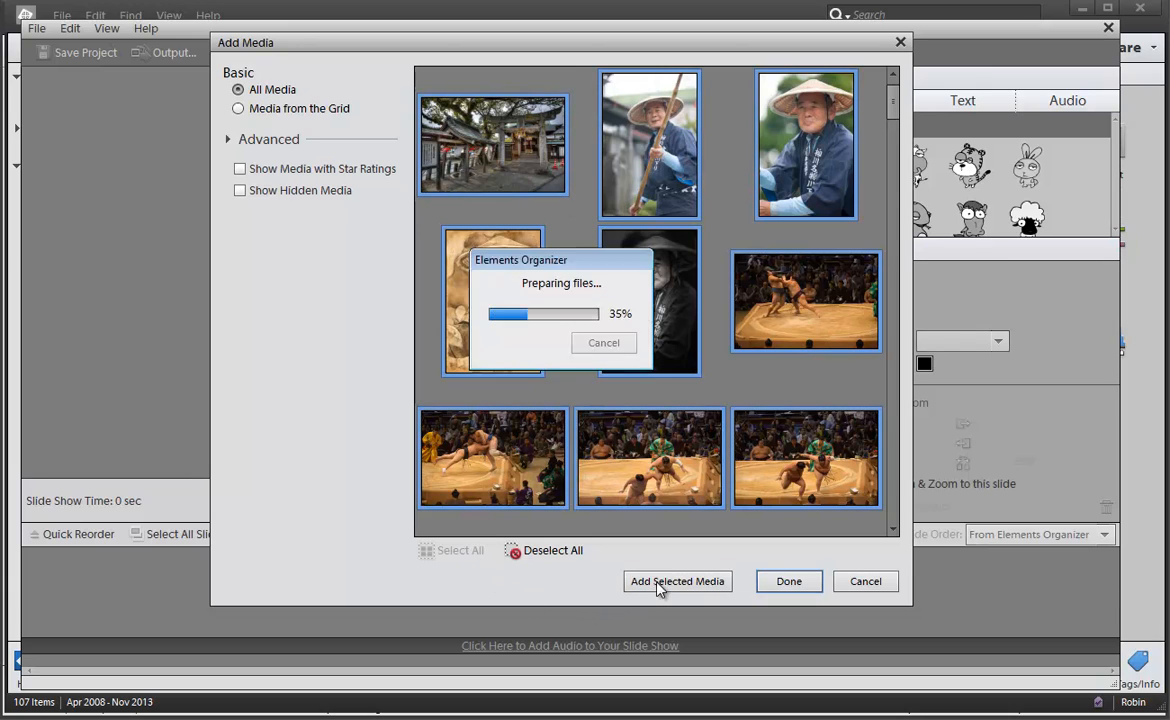
left_click(788, 581)
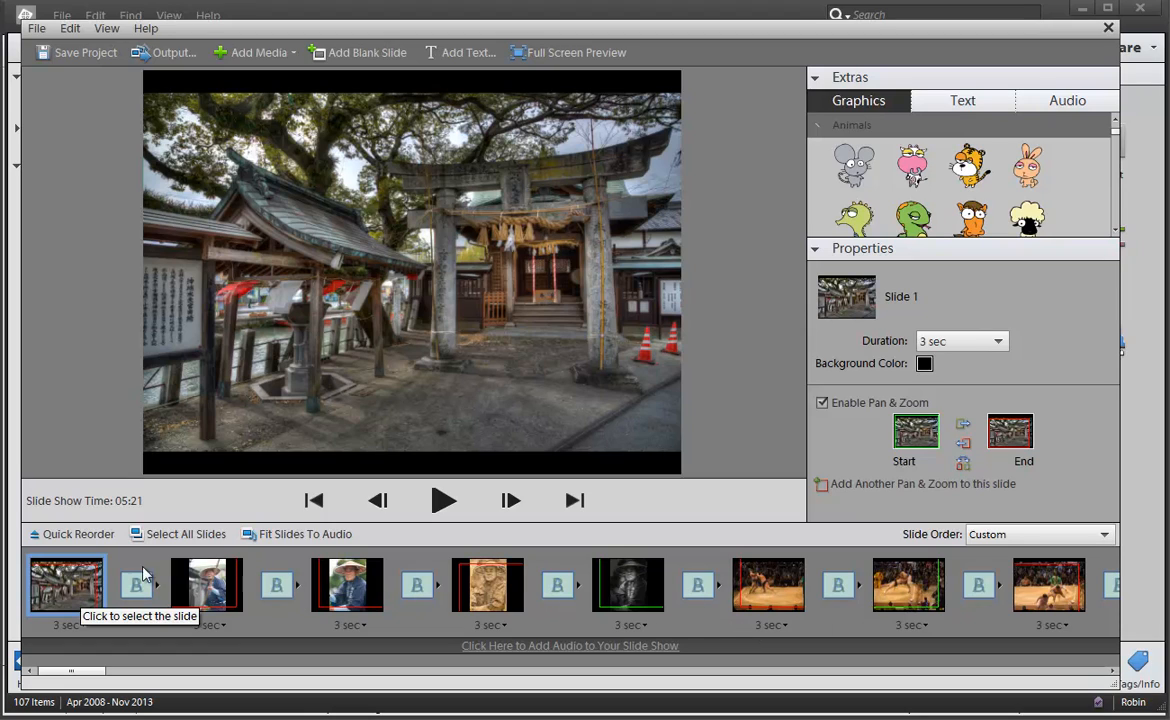
Step: In the Quick Reorder view, delete both white-background torii gate slides and two of the repeated wooden hall slides
left_click(94, 538)
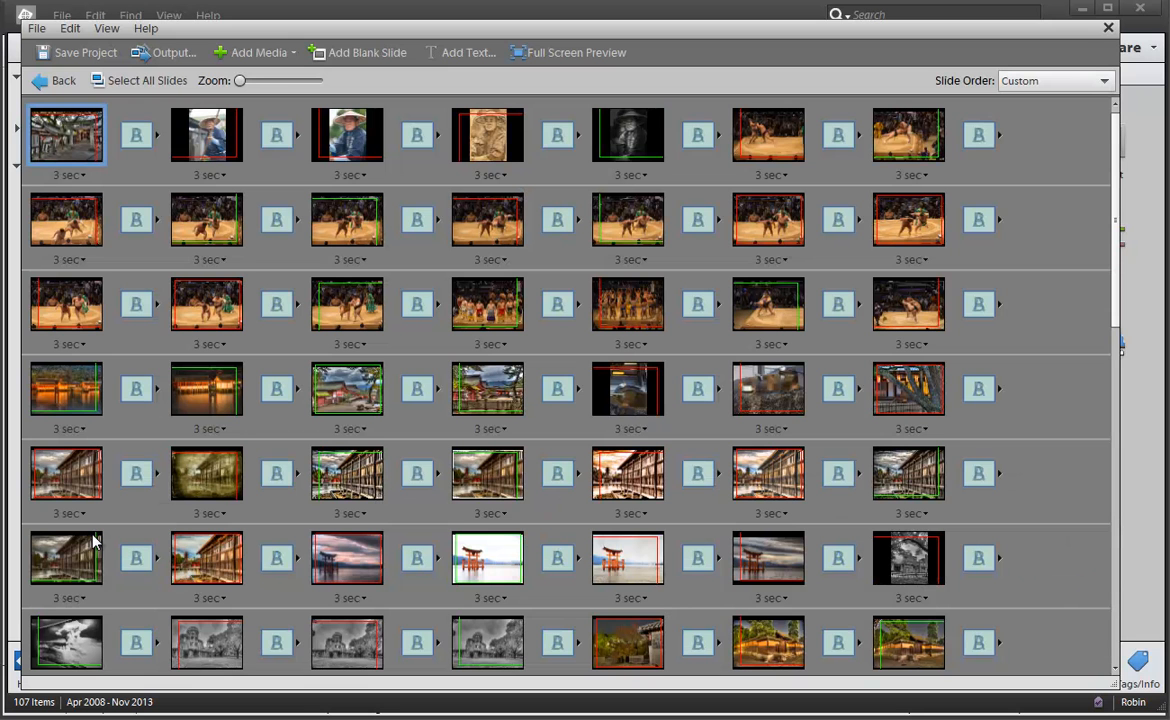
right_click(506, 573)
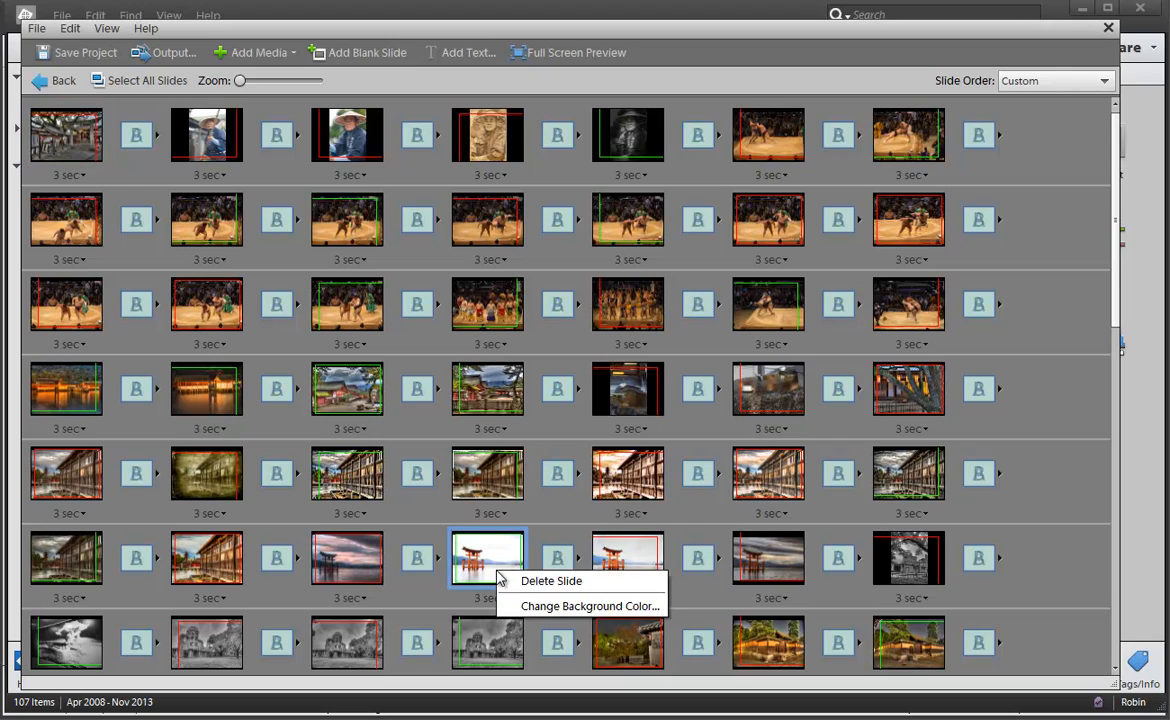
left_click(526, 581)
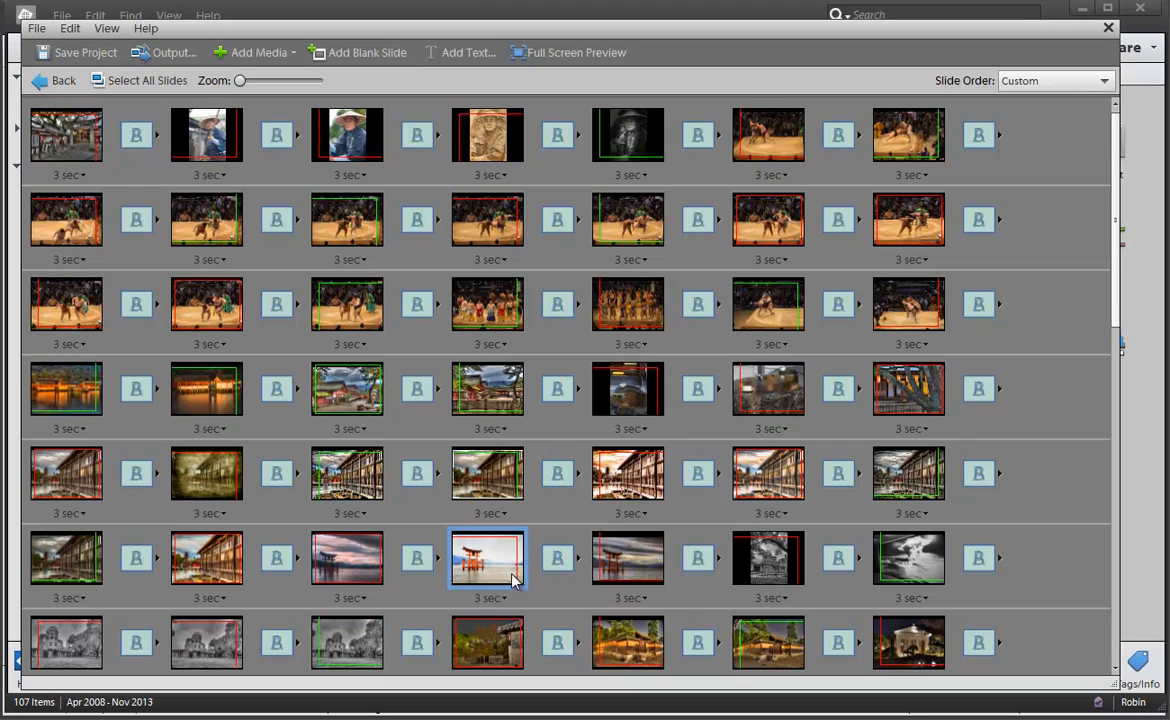
right_click(350, 483)
left_click(372, 488)
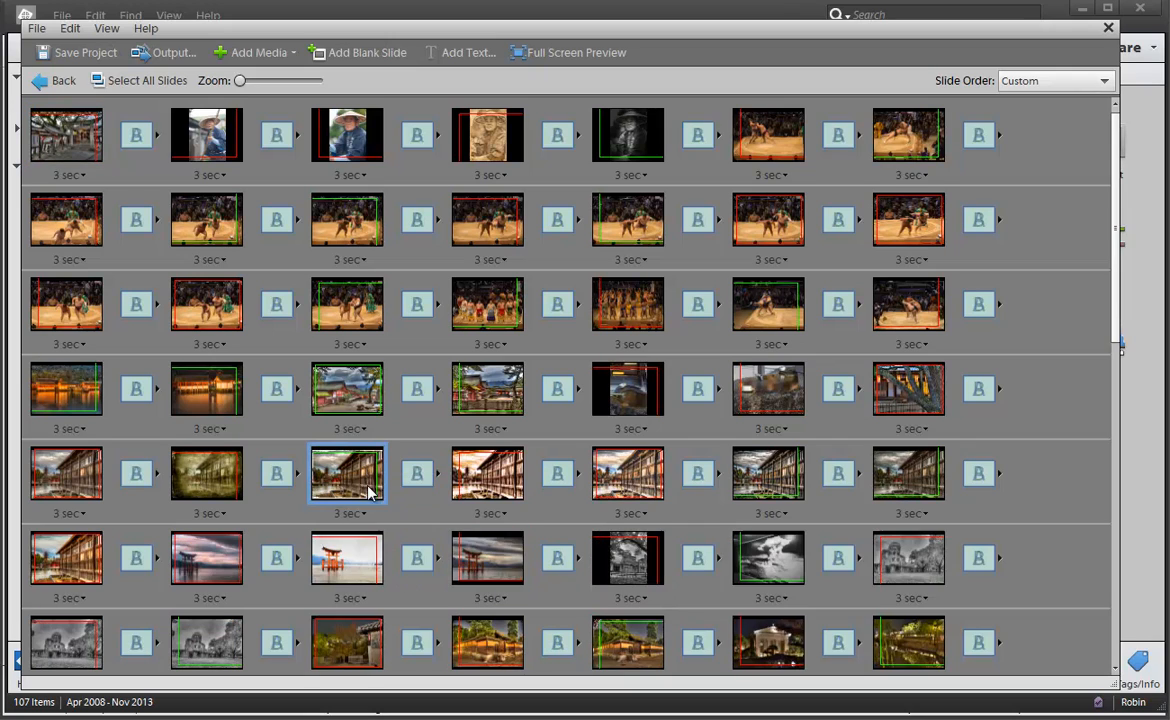
right_click(46, 482)
left_click(72, 488)
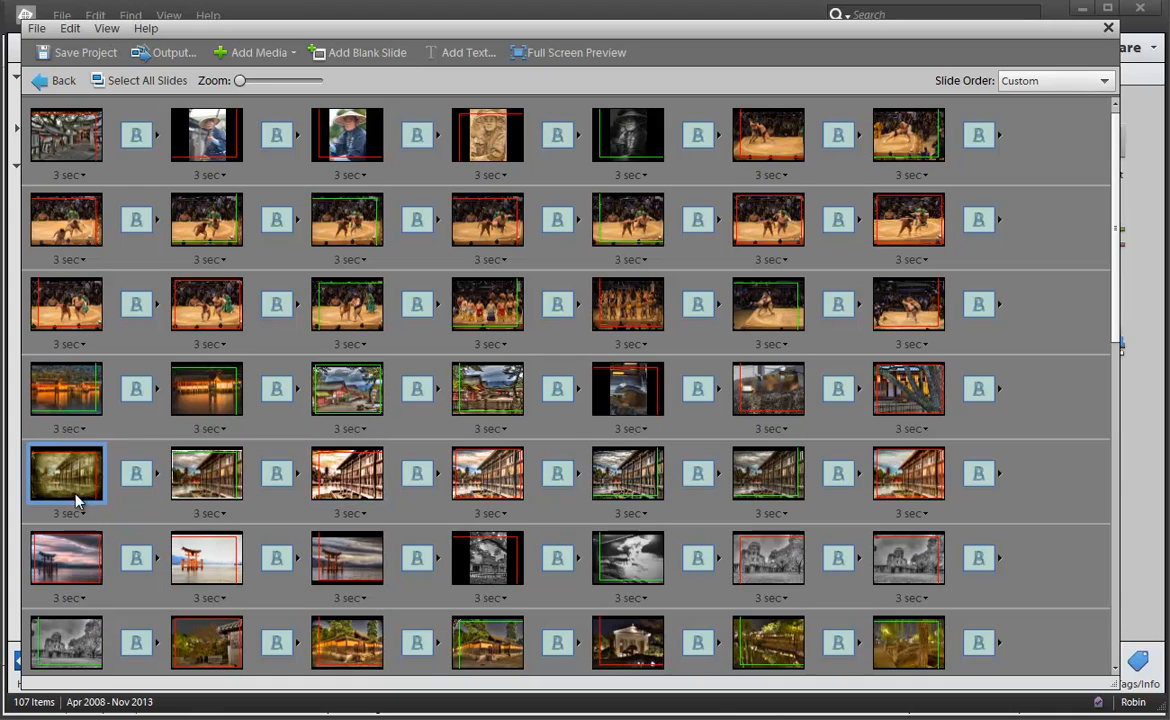
right_click(222, 545)
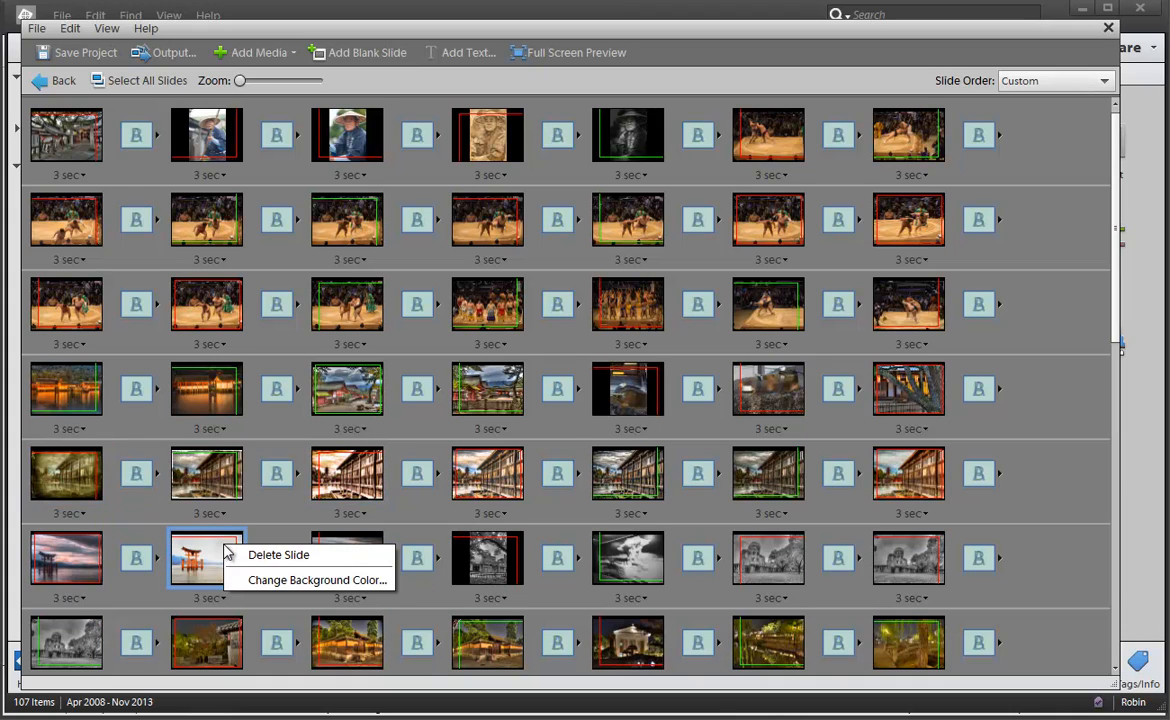
left_click(246, 552)
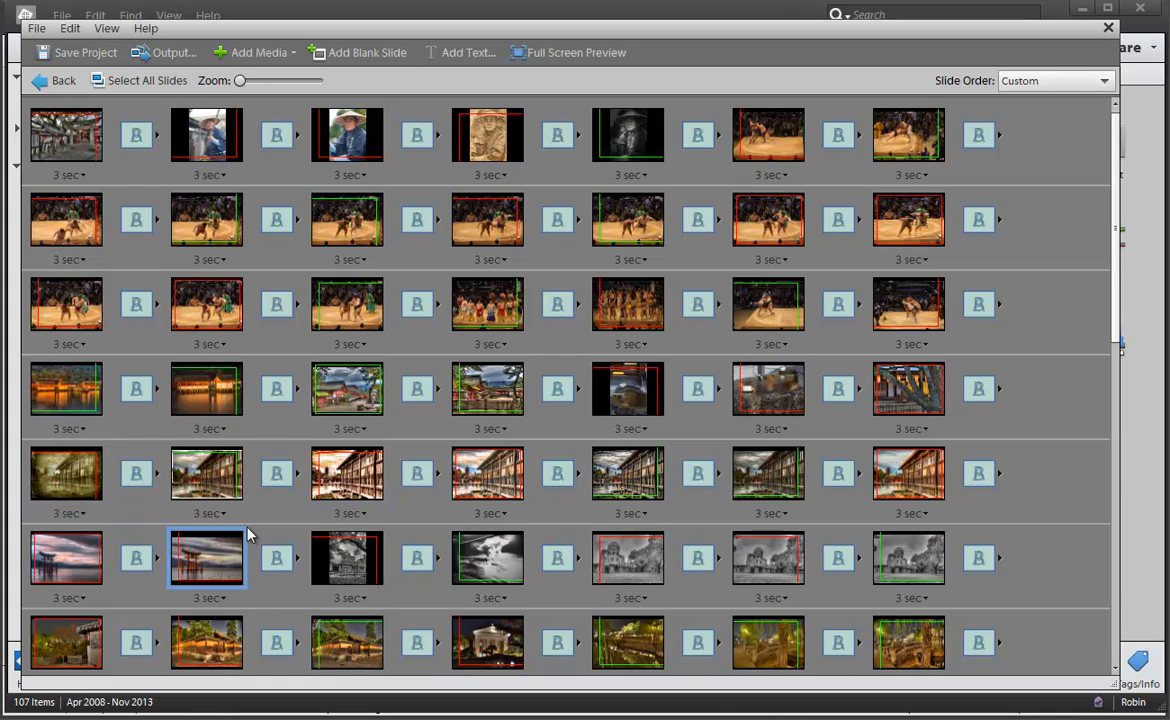
Step: Delete the four portrait slides of the man in the straw hat, including the sepia and black-and-white versions
right_click(327, 131)
left_click(350, 144)
right_click(225, 118)
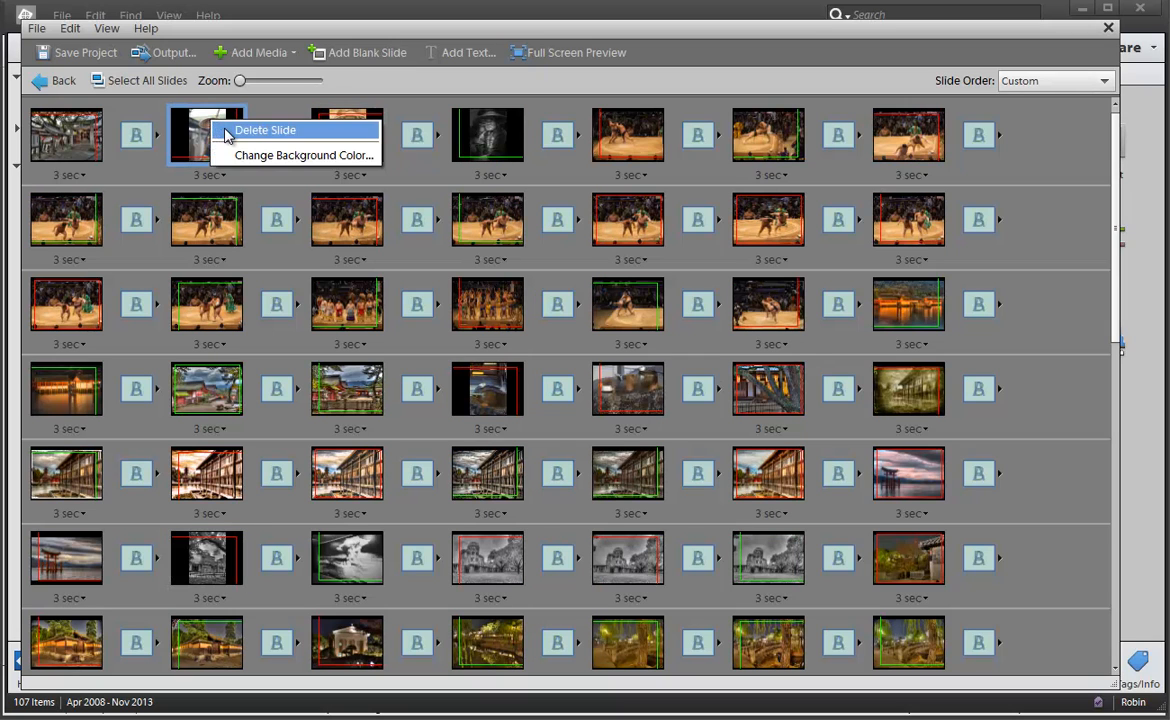
left_click(250, 129)
right_click(217, 130)
left_click(235, 140)
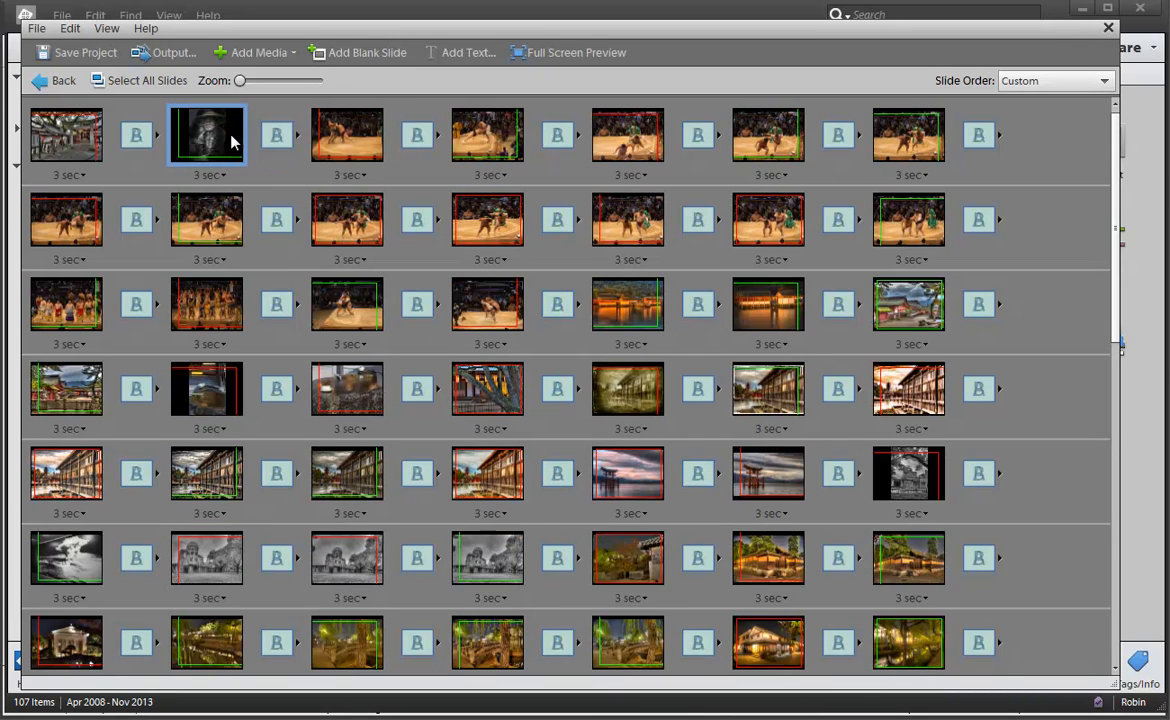
right_click(220, 130)
left_click(238, 148)
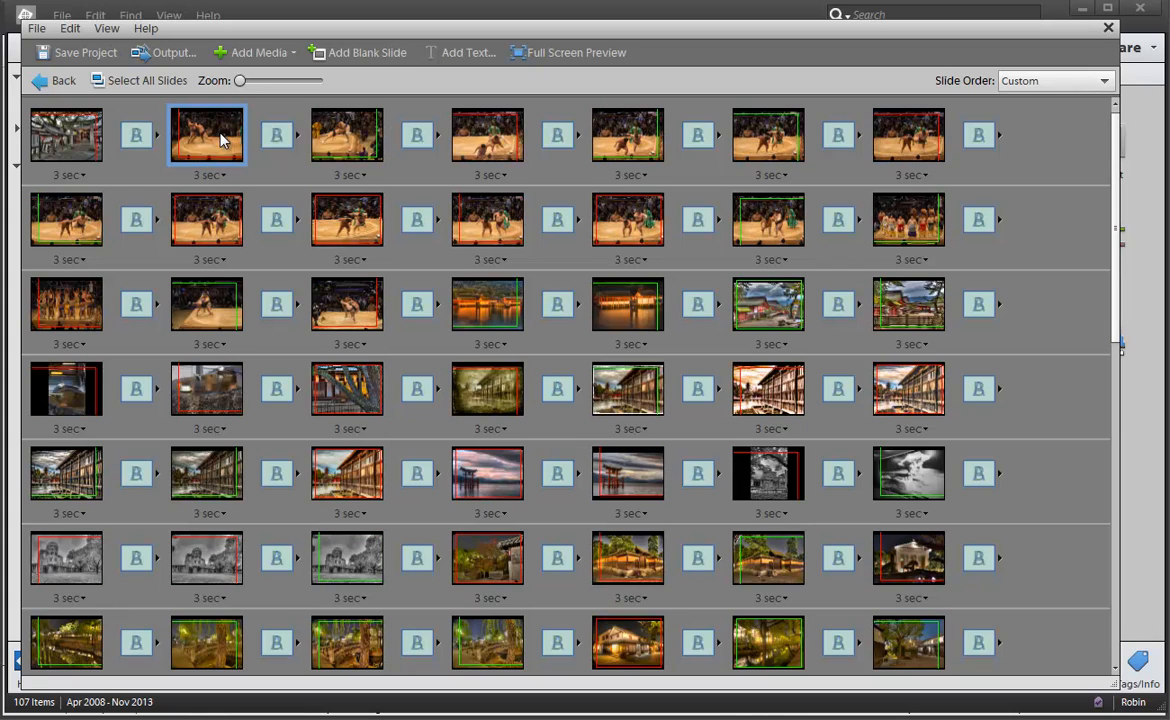
Step: Delete the whole run of sumo wrestling slides that follows the first slide
right_click(217, 130)
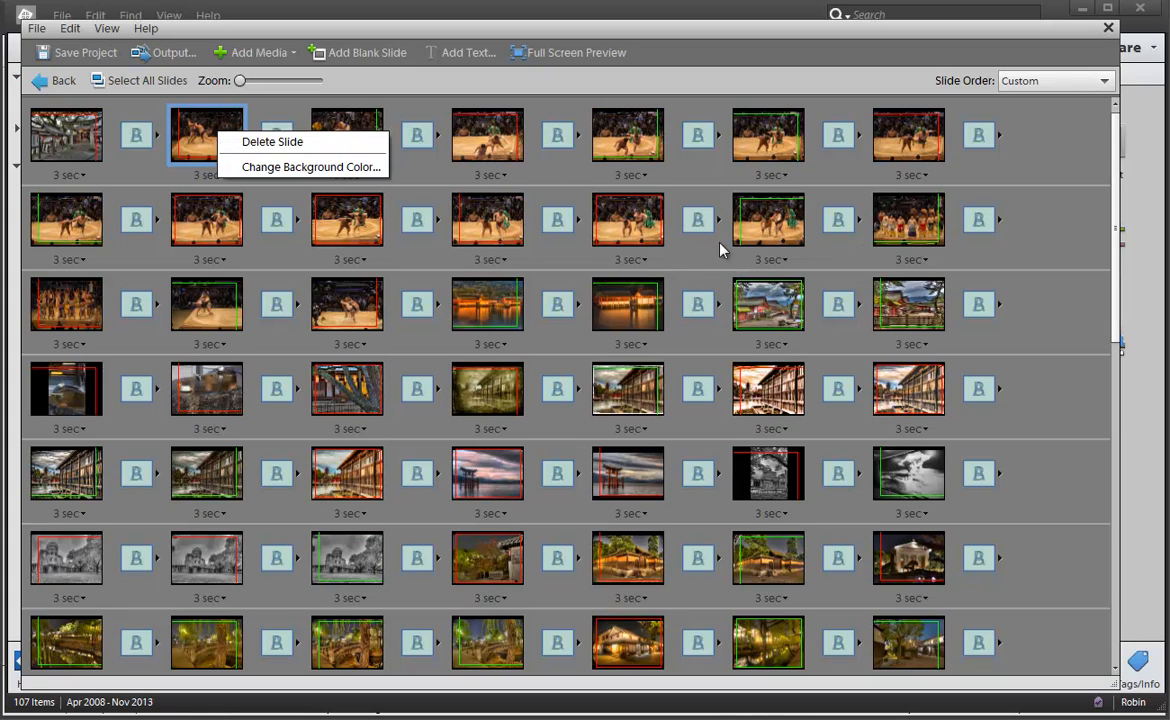
left_click(345, 302, "shift")
right_click(355, 298)
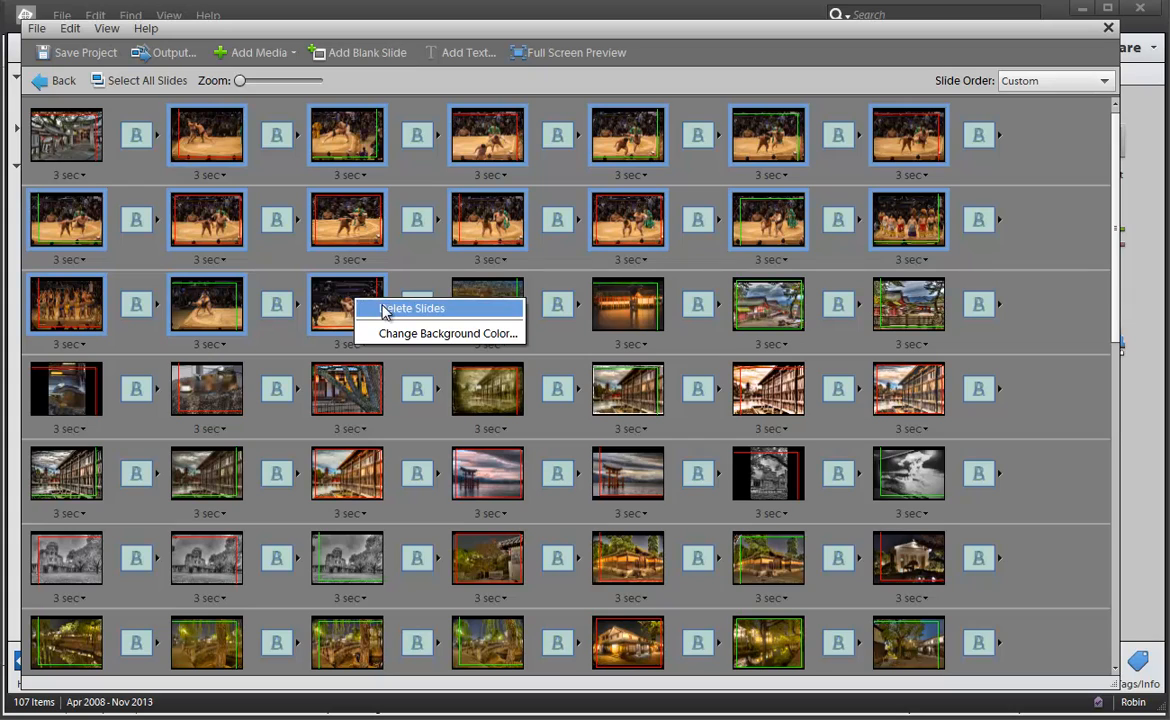
left_click(385, 310)
Step: Delete the five consecutive wooden hall slides that follow the aged, sepia-toned version in the second row
left_click(350, 222)
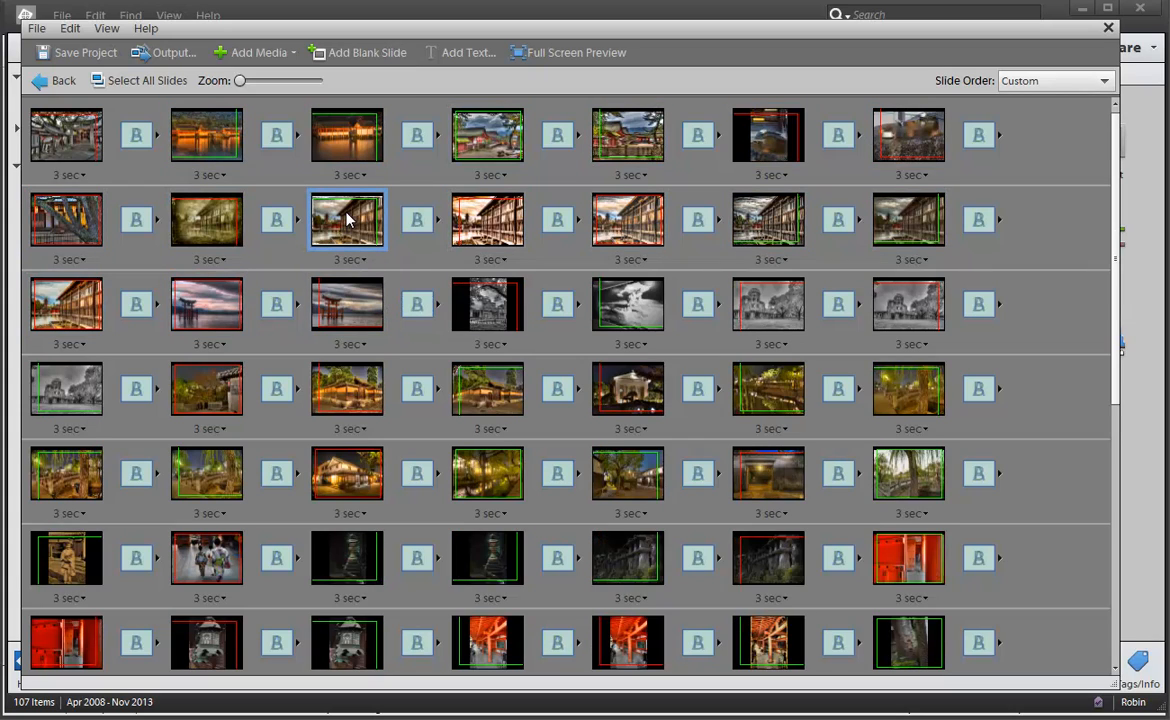
left_click(922, 229, "shift")
right_click(919, 227)
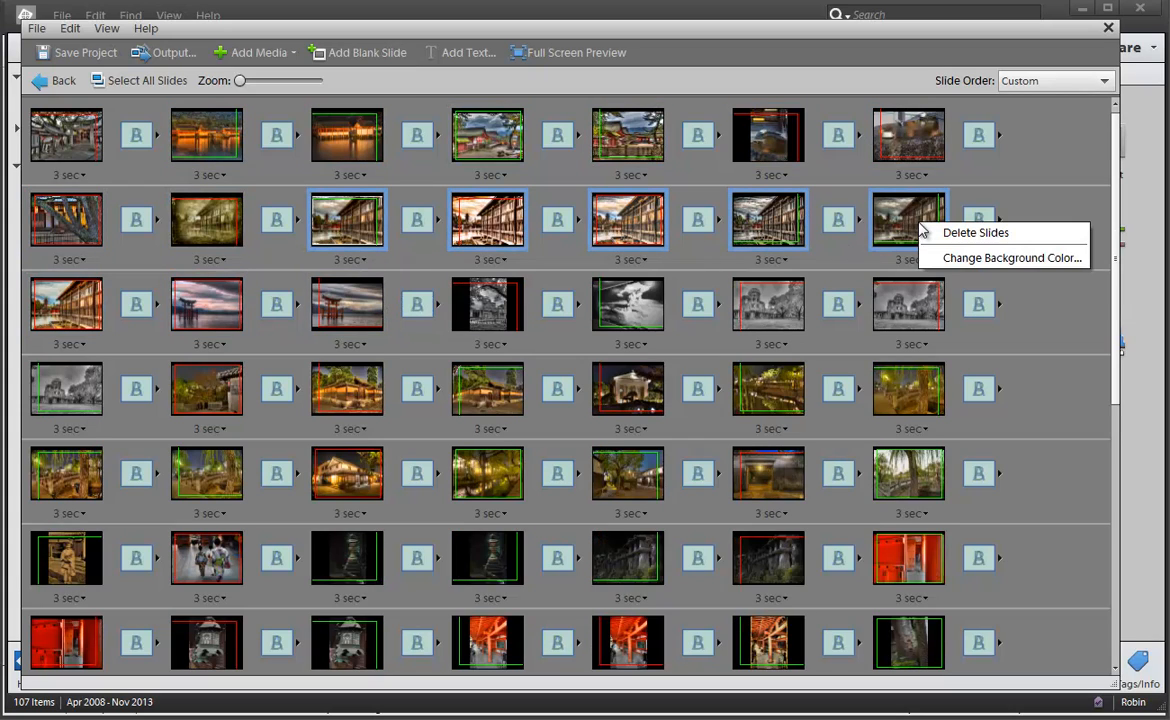
left_click(935, 236)
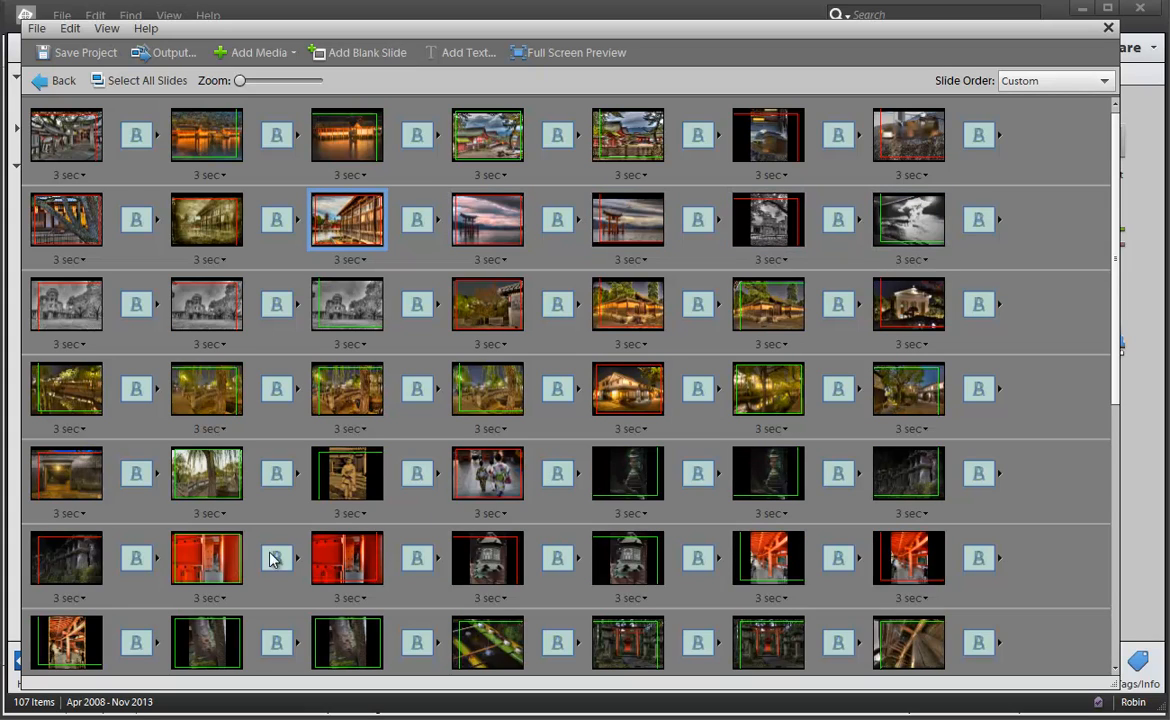
Step: Delete all seven evening canal, bridge and house slides in the fourth row
left_click(200, 385)
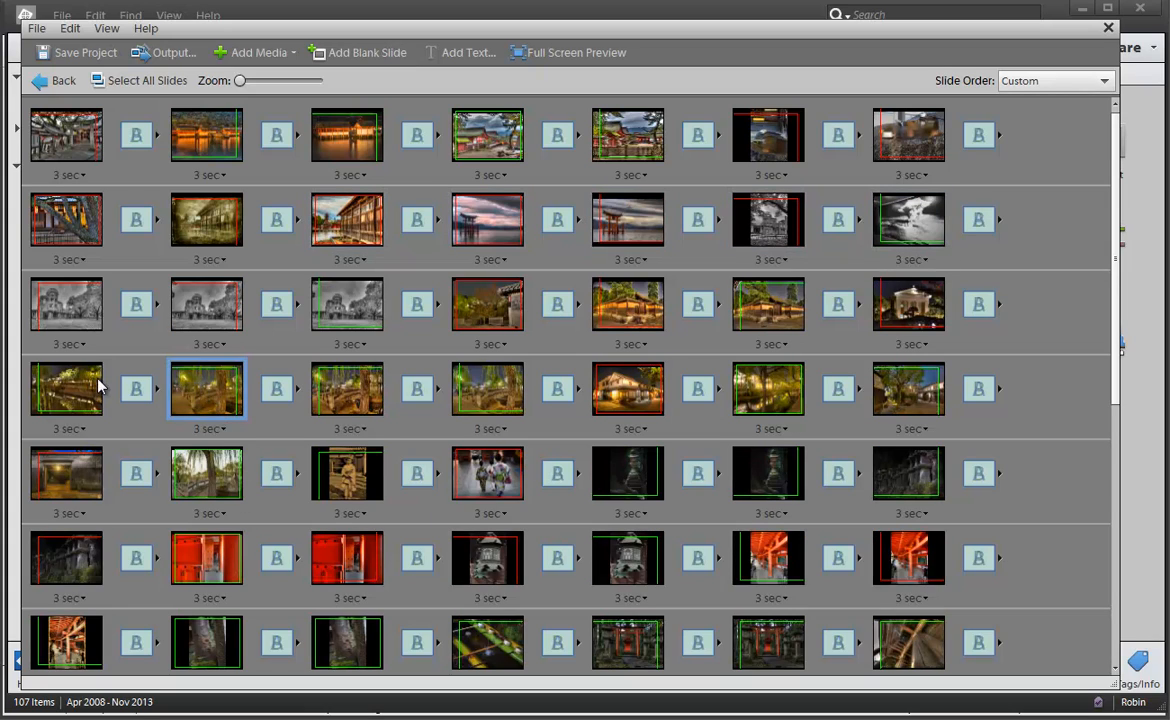
left_click(92, 377)
left_click(910, 389, "shift")
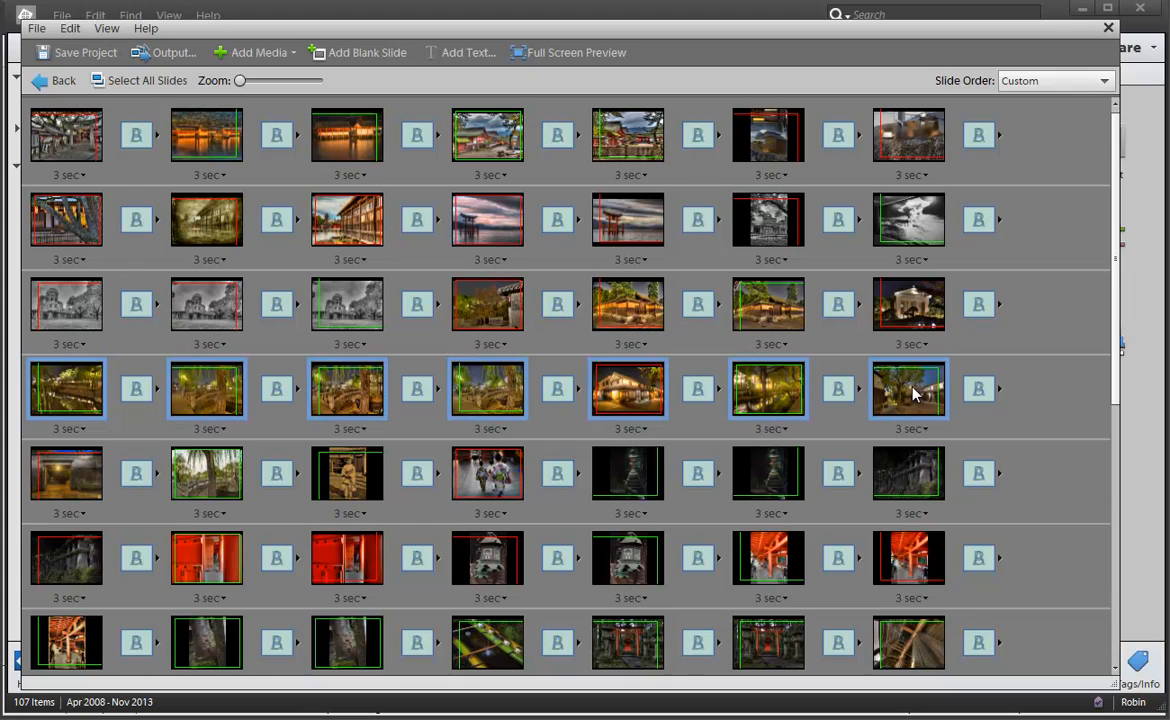
right_click(911, 387)
left_click(929, 397)
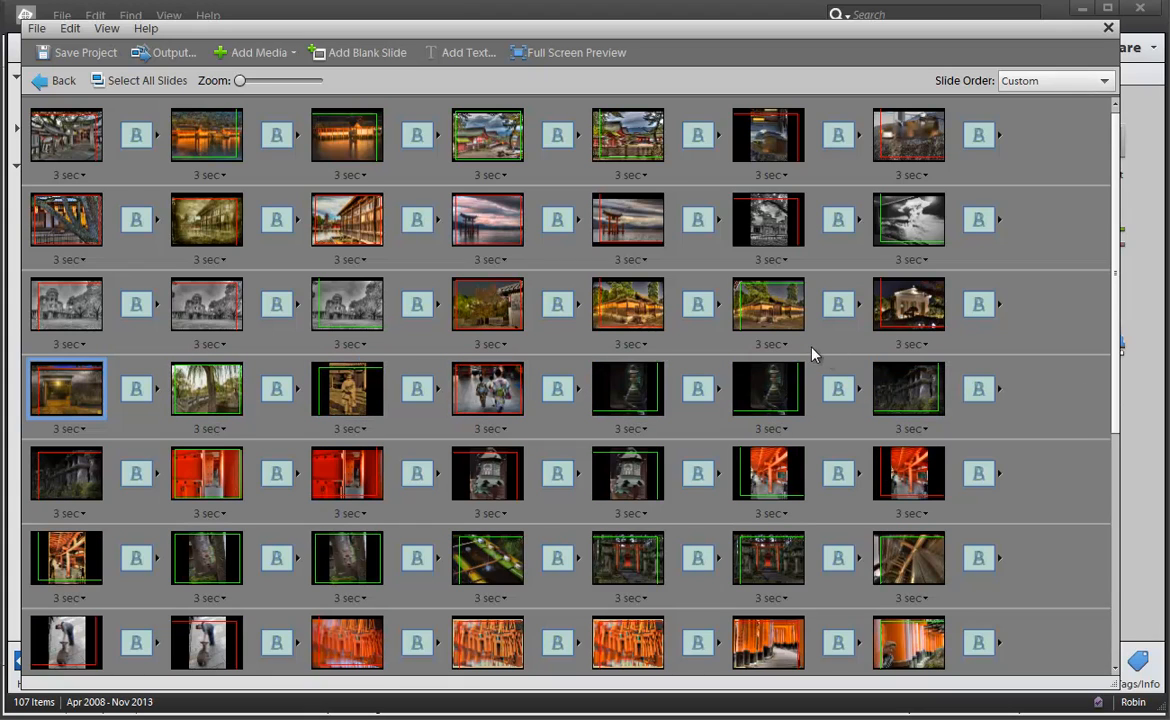
Step: Delete the last four slides of the third row, showing buildings and trees lit at night
left_click(450, 290)
left_click(910, 308, "shift")
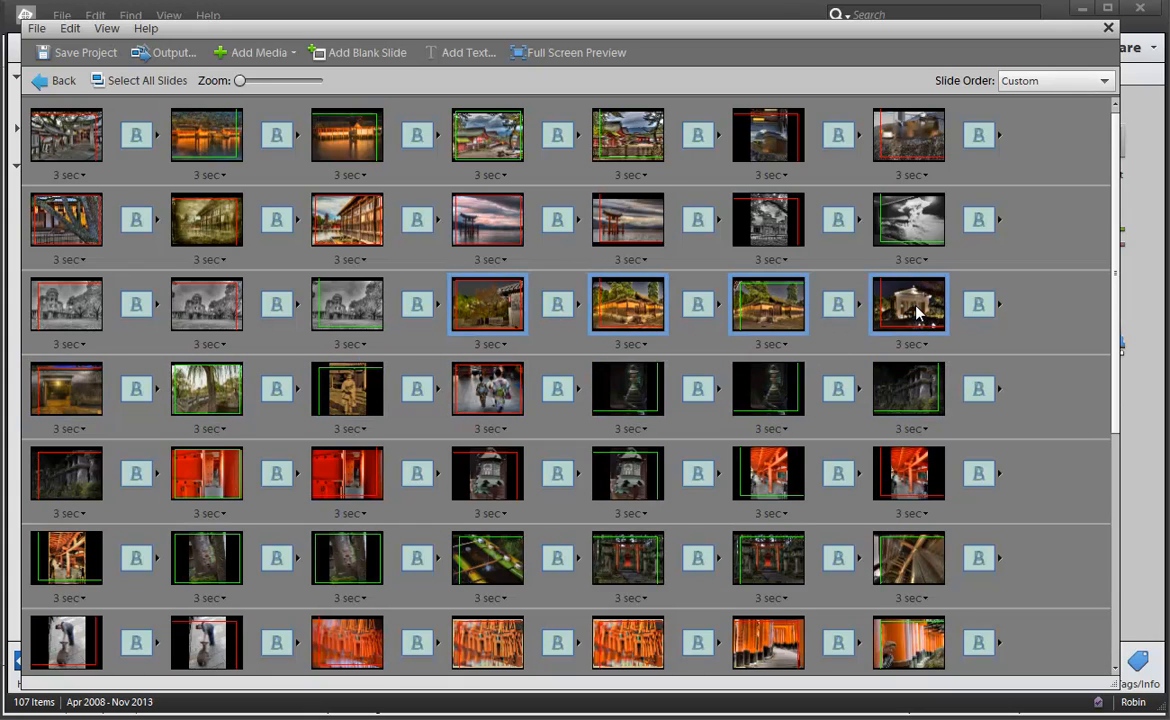
right_click(914, 305)
left_click(935, 318)
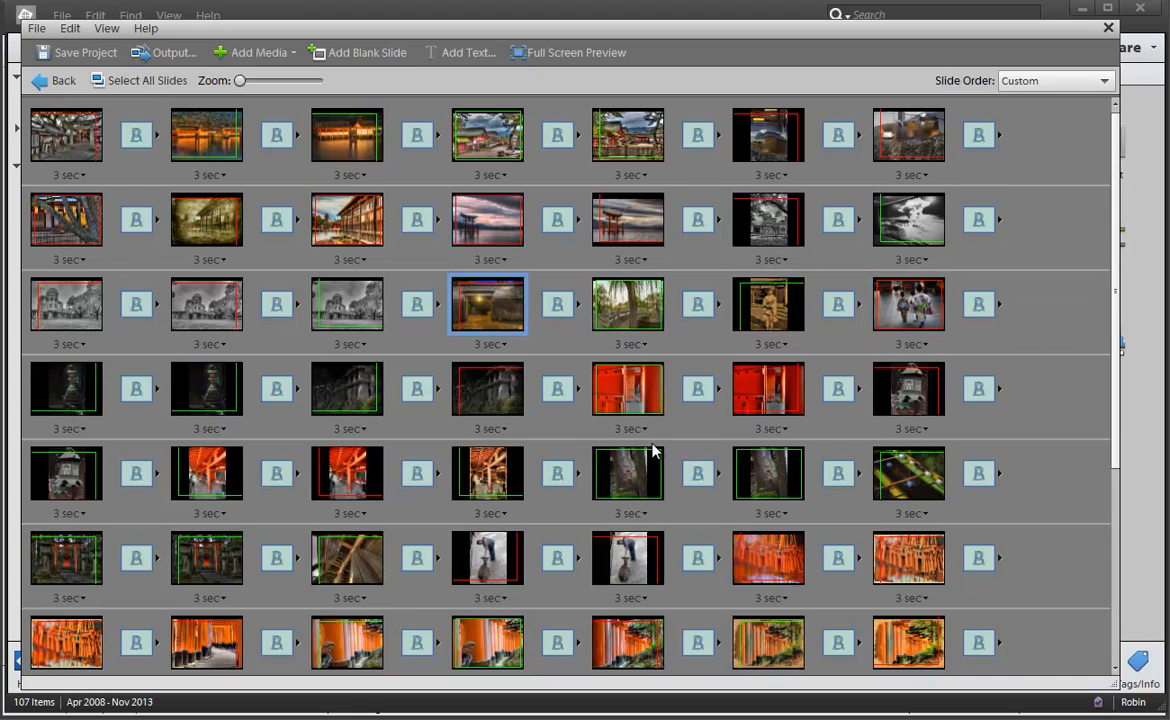
Step: Delete the two portrait-format slides of a figure against a pale background in the sixth row
right_click(629, 545)
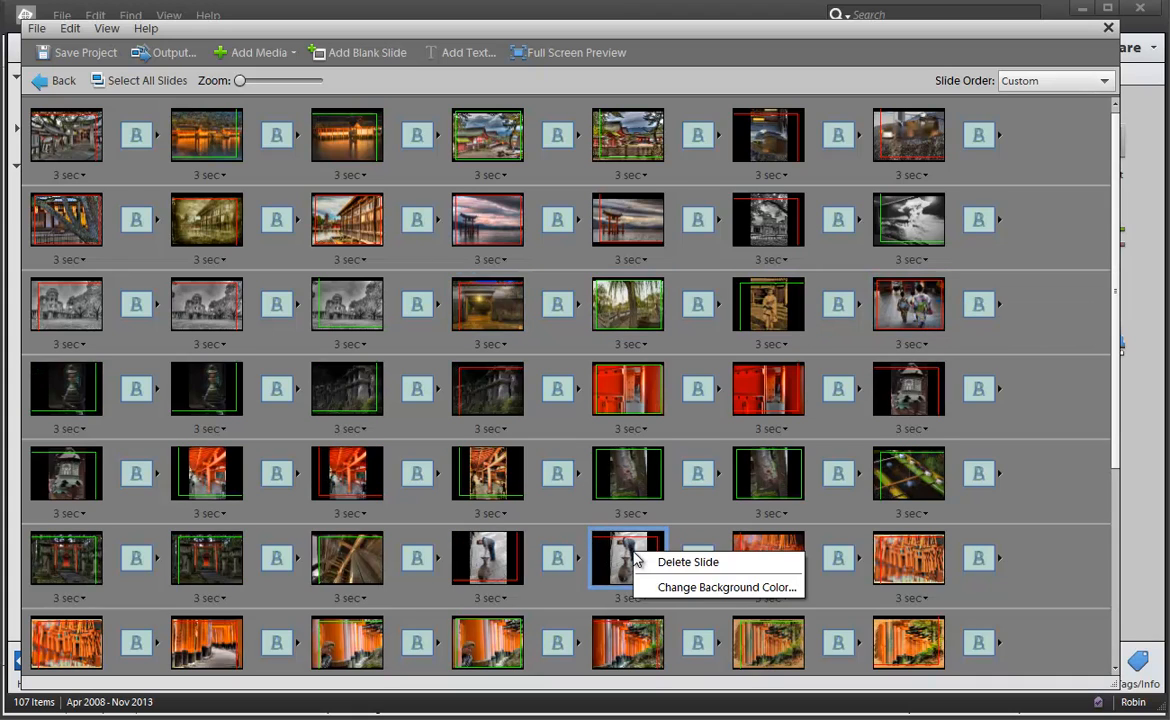
left_click(655, 557)
right_click(500, 549)
left_click(502, 553)
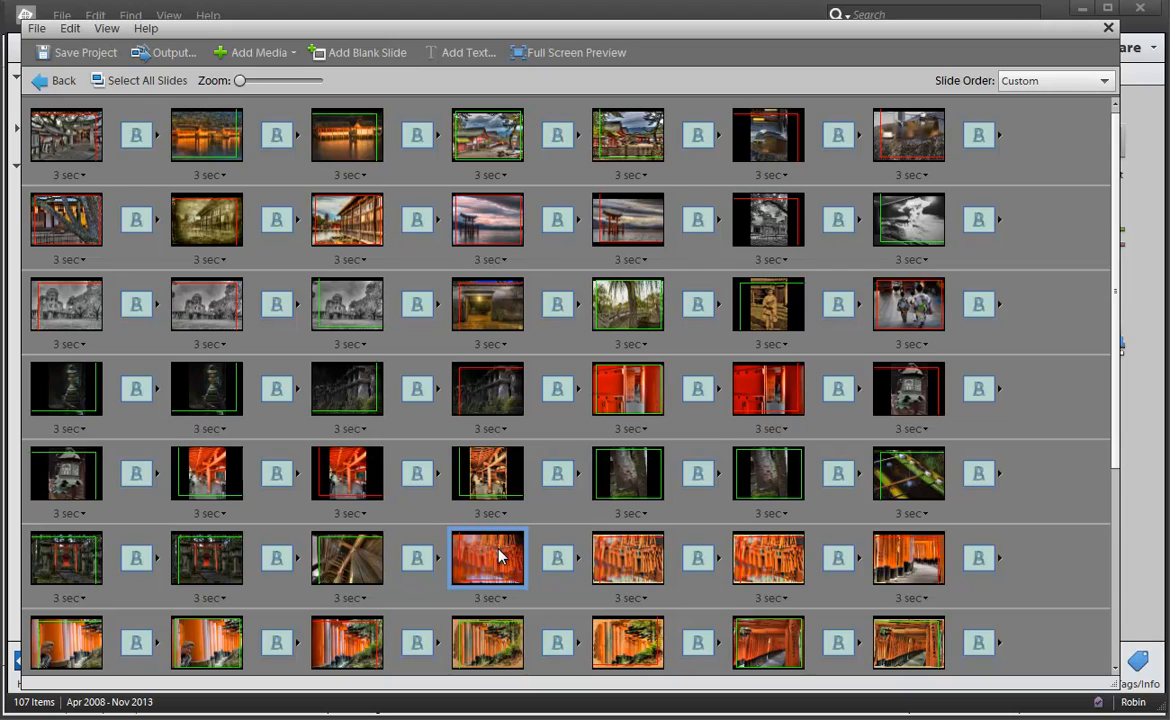
Step: Delete the two dark tree trunk slides and the two dark shrine gate slides around the green leaves slide
left_click(622, 473)
left_click(752, 478, "ctrl")
right_click(752, 478)
left_click(766, 482)
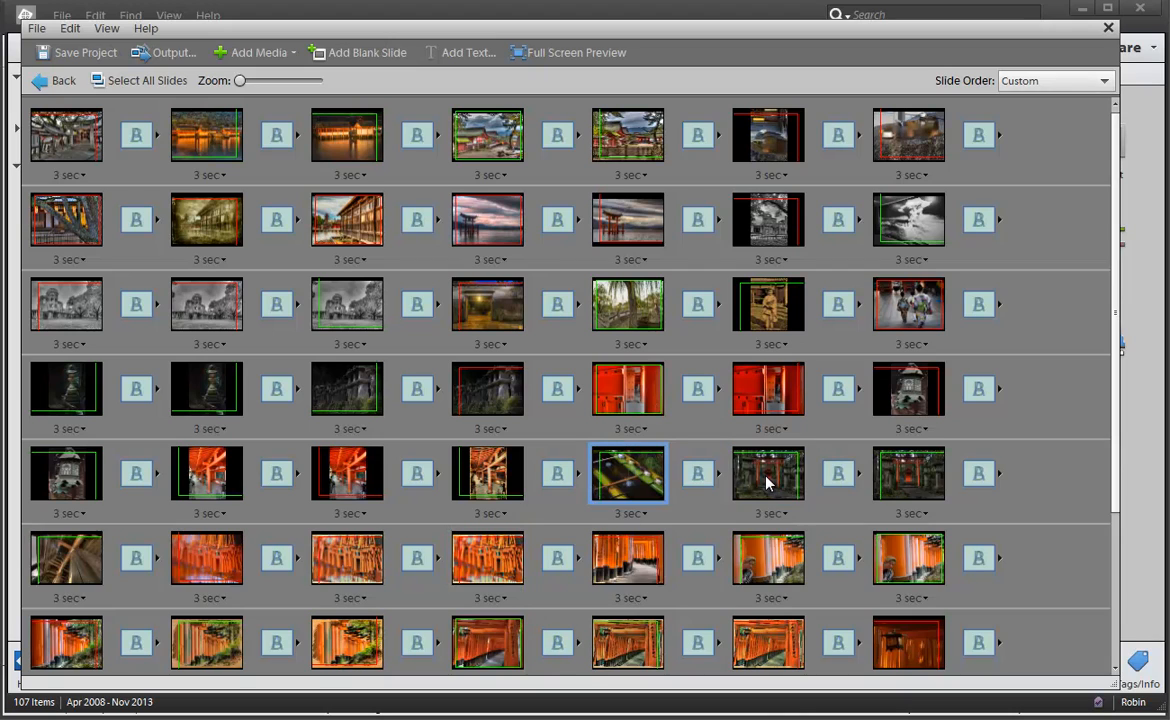
right_click(766, 482)
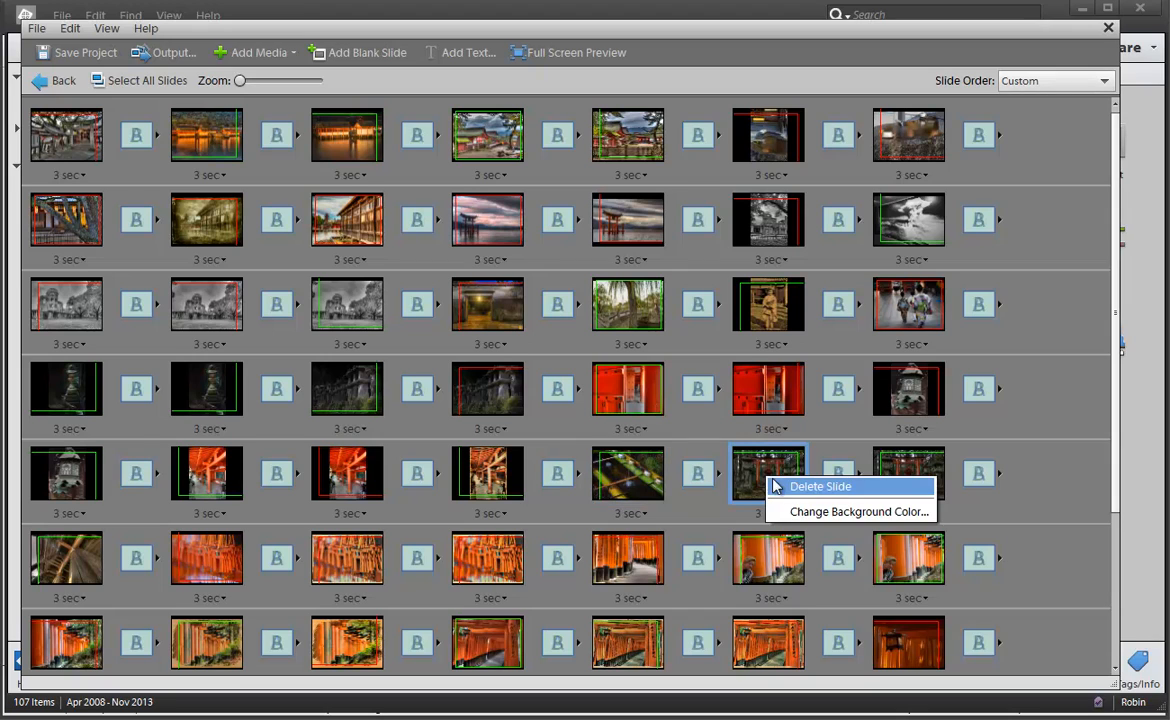
left_click(779, 487)
right_click(780, 487)
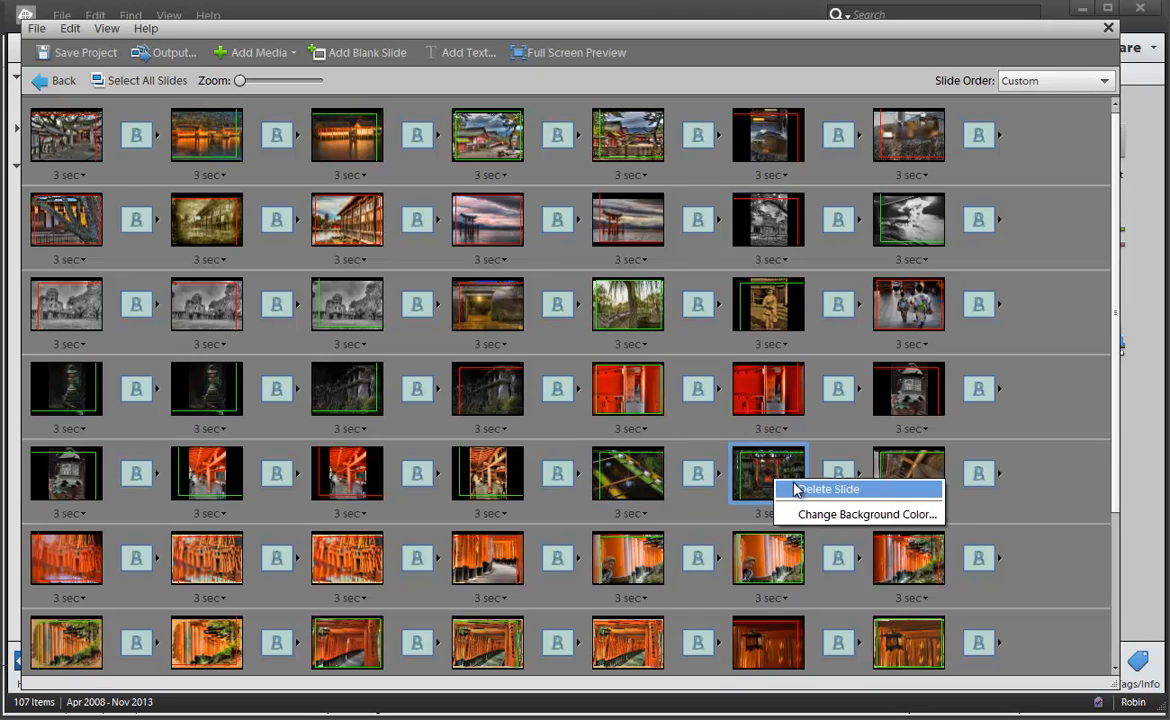
left_click(790, 489)
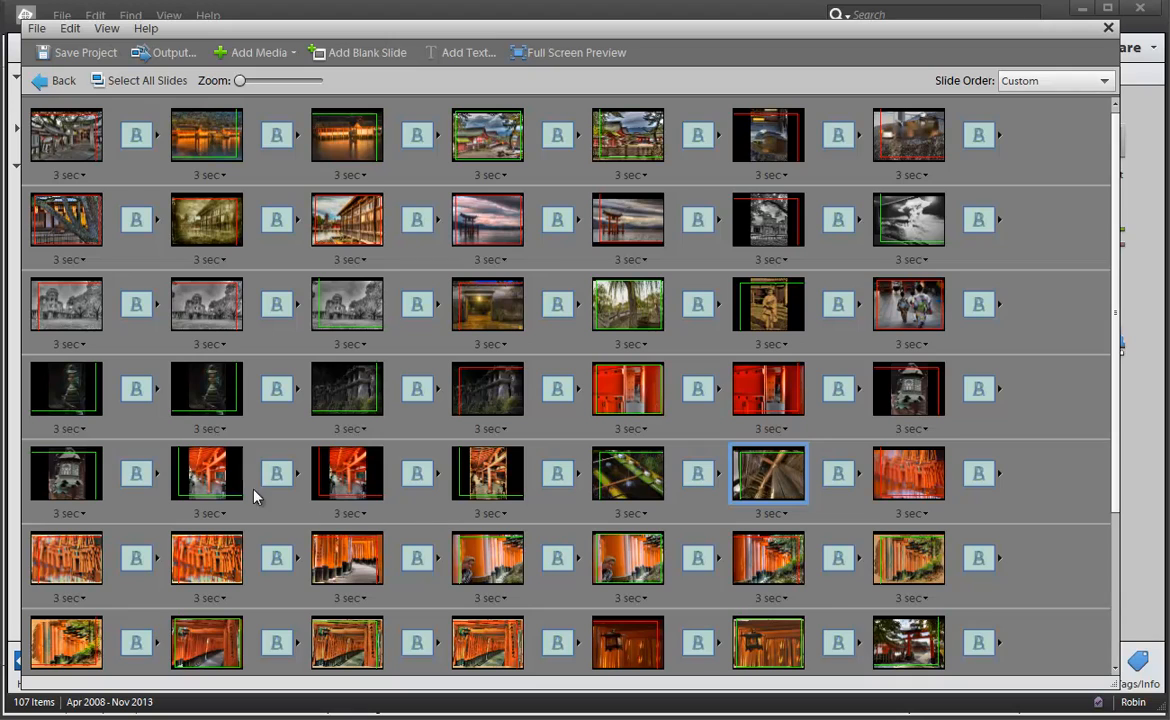
Step: Delete the three consecutive portrait-format orange-red slides that follow the stone lantern in the fifth row
left_click(200, 470)
left_click(485, 490, "shift")
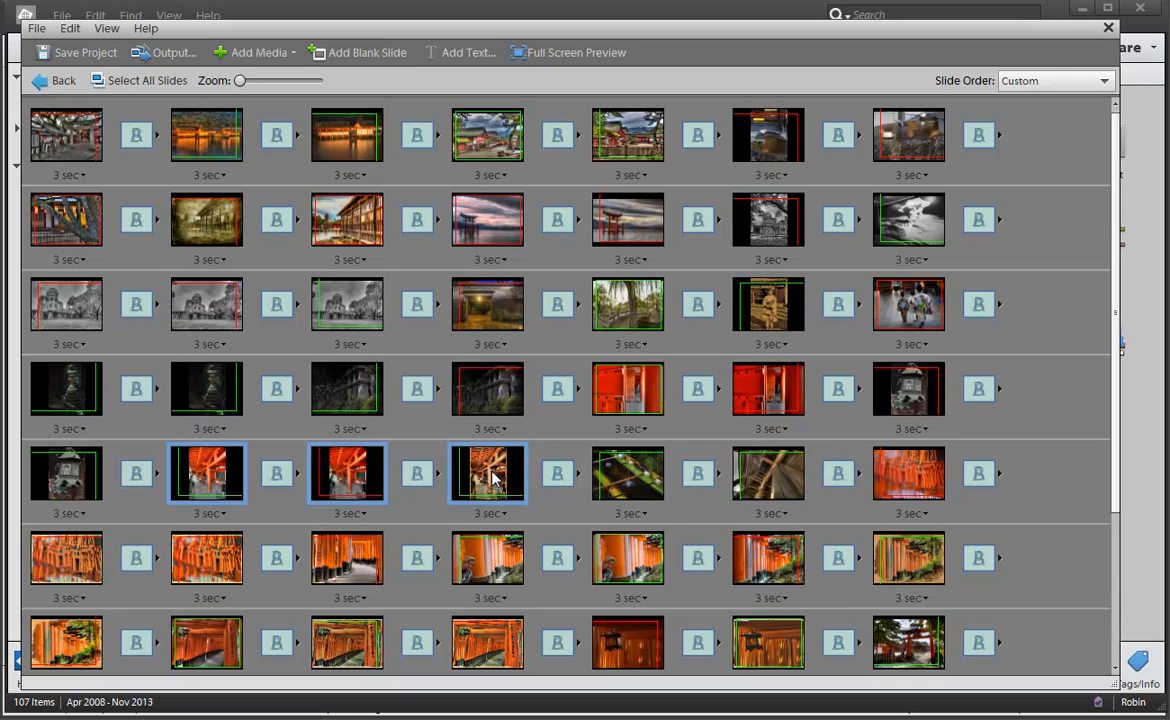
right_click(494, 466)
left_click(531, 481)
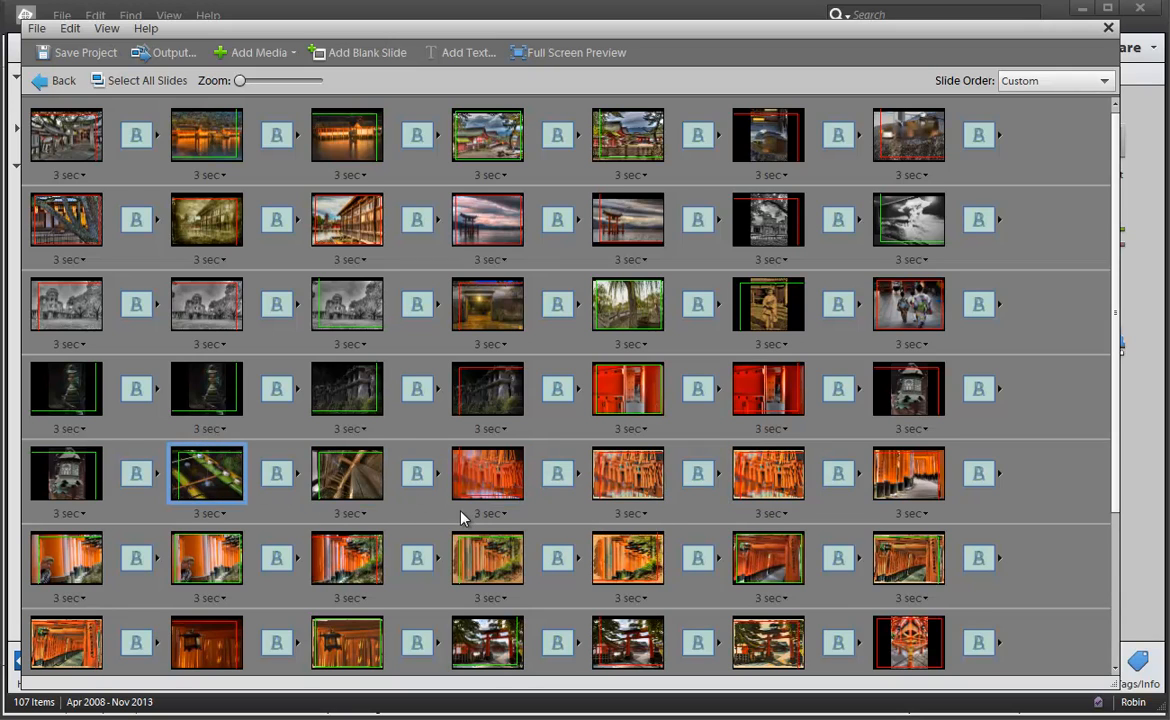
Step: Delete the first four slides of the fourth row, the very dark night shots
left_click(60, 393)
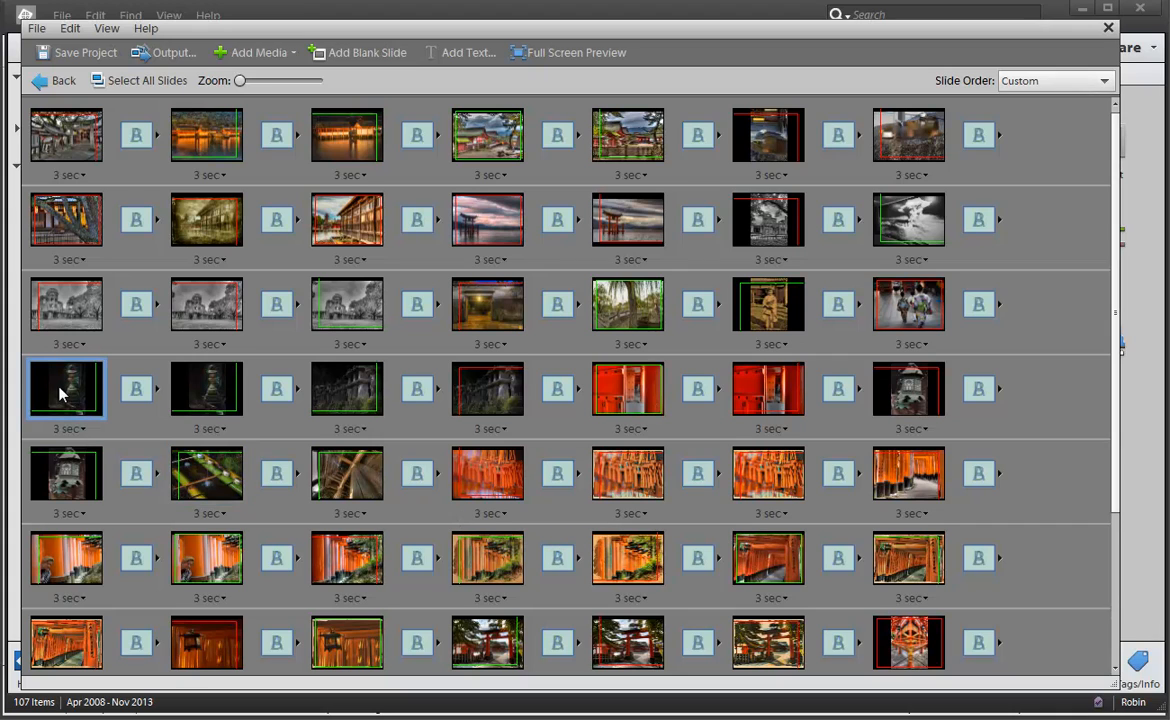
left_click(470, 388, "shift")
right_click(480, 392)
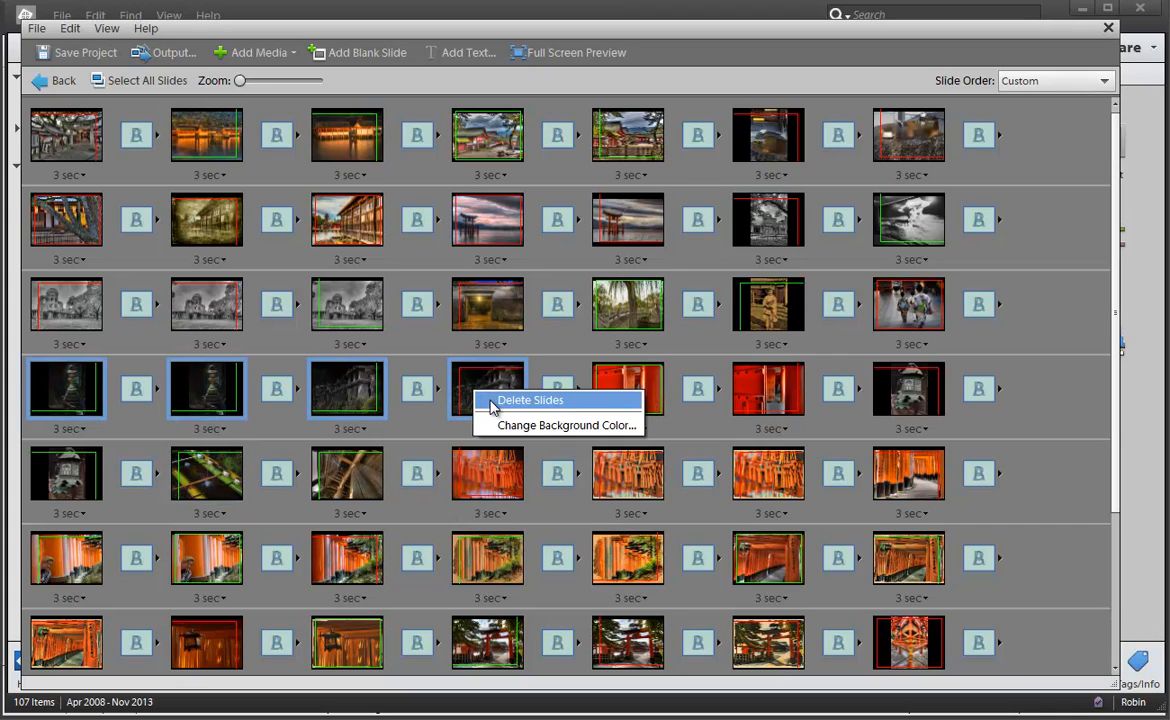
left_click(530, 400)
Step: Delete the portrait-format statue slide in the third row and the black-and-white portrait-format slide in the second row
left_click(770, 305)
right_click(776, 304)
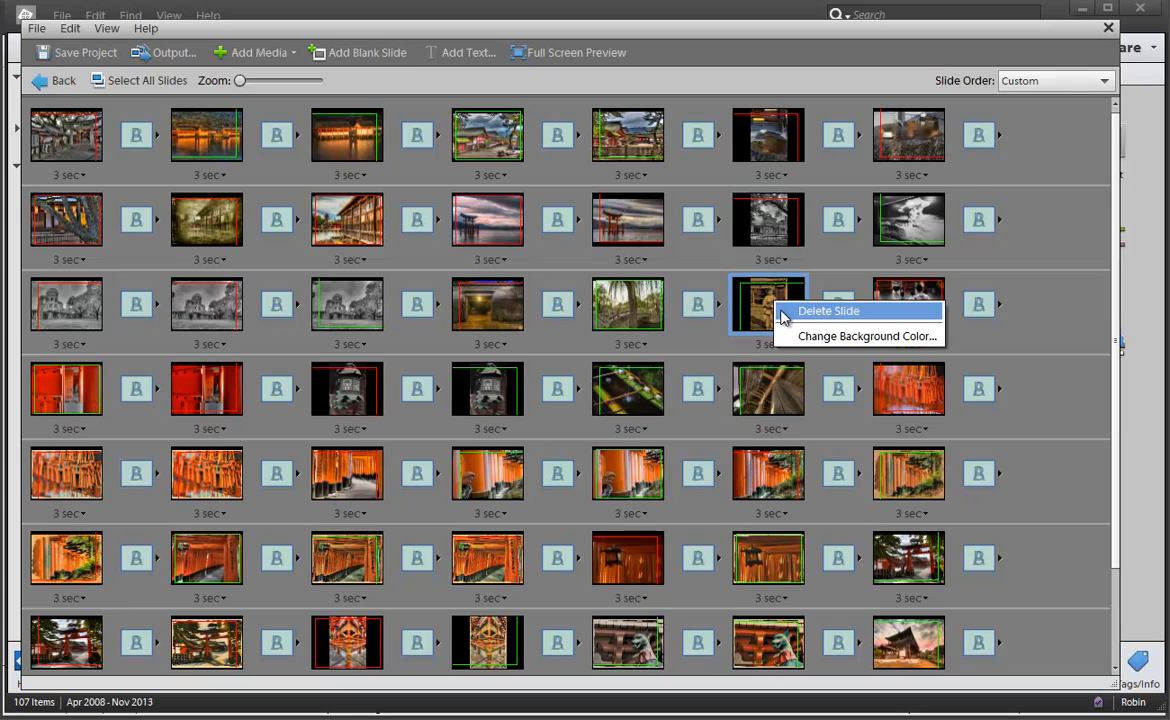
left_click(782, 312)
right_click(778, 305)
left_click(781, 222)
right_click(781, 222)
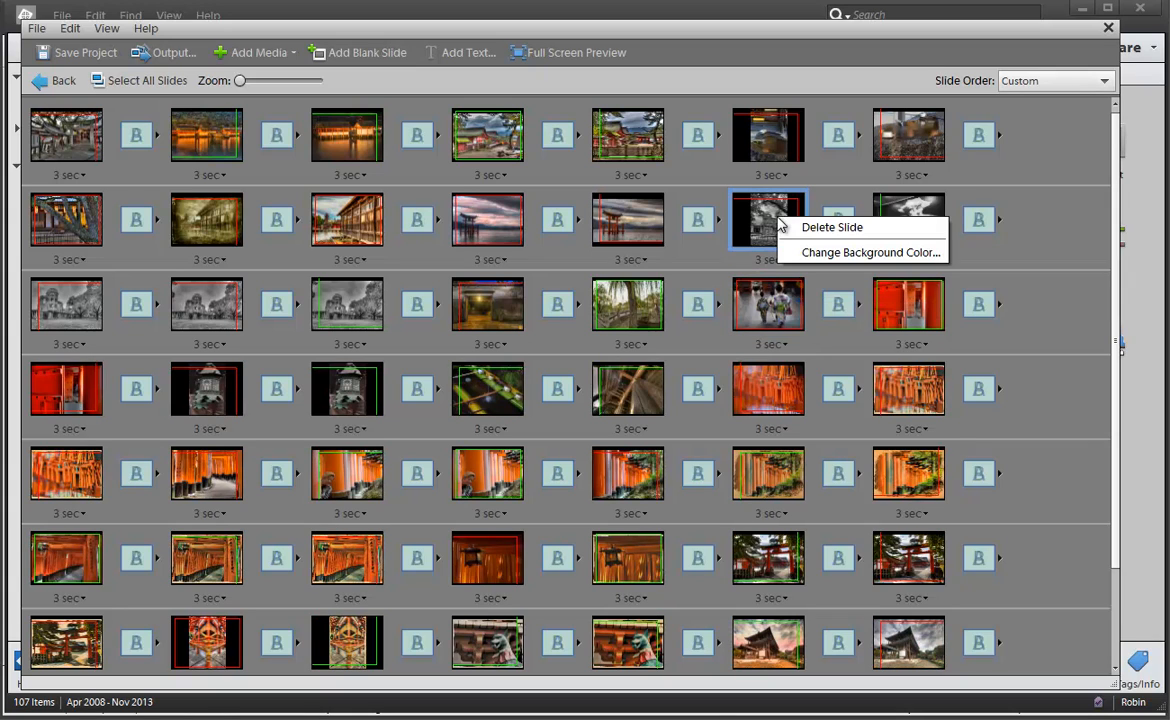
left_click(784, 229)
Step: Delete the portrait-format slide in the first row and the duplicate stone lantern slide that starts the fourth row
left_click(773, 141)
right_click(773, 141)
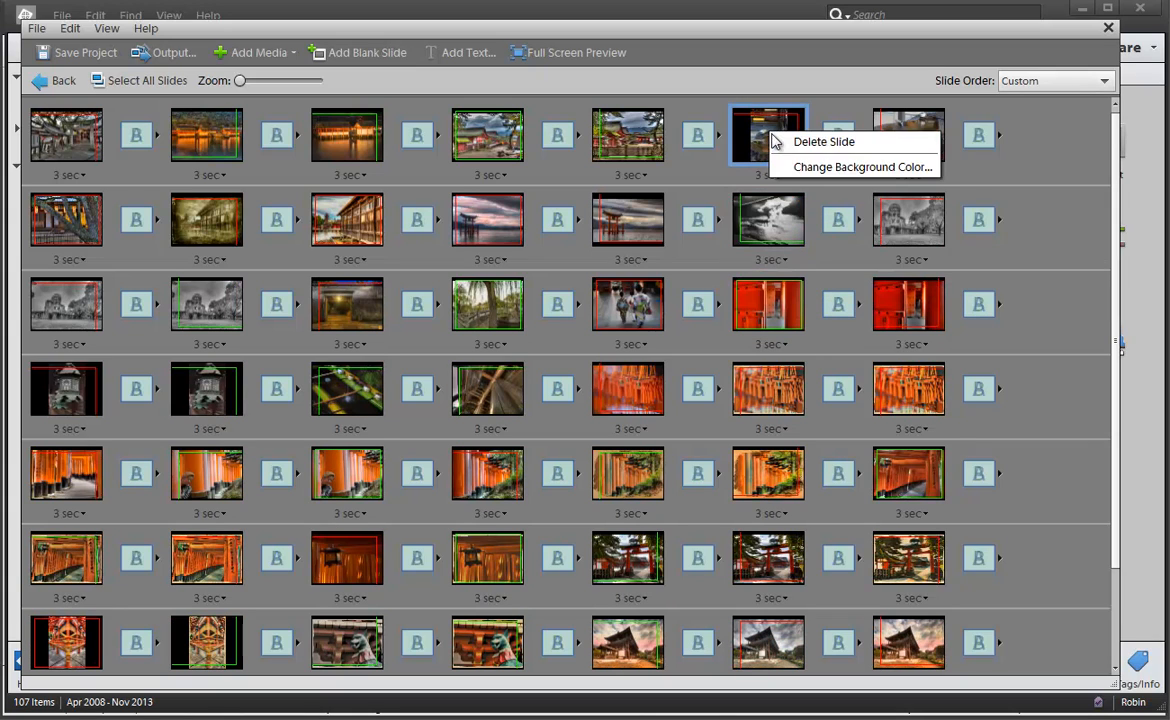
left_click(782, 142)
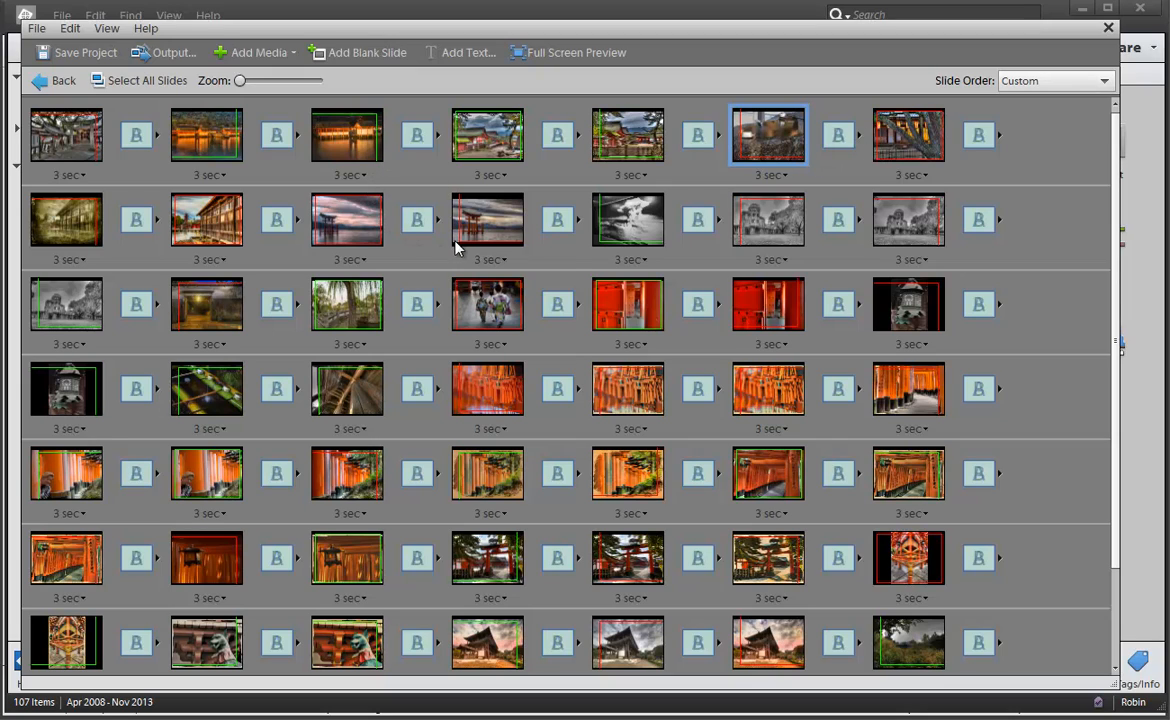
right_click(80, 388)
left_click(105, 402)
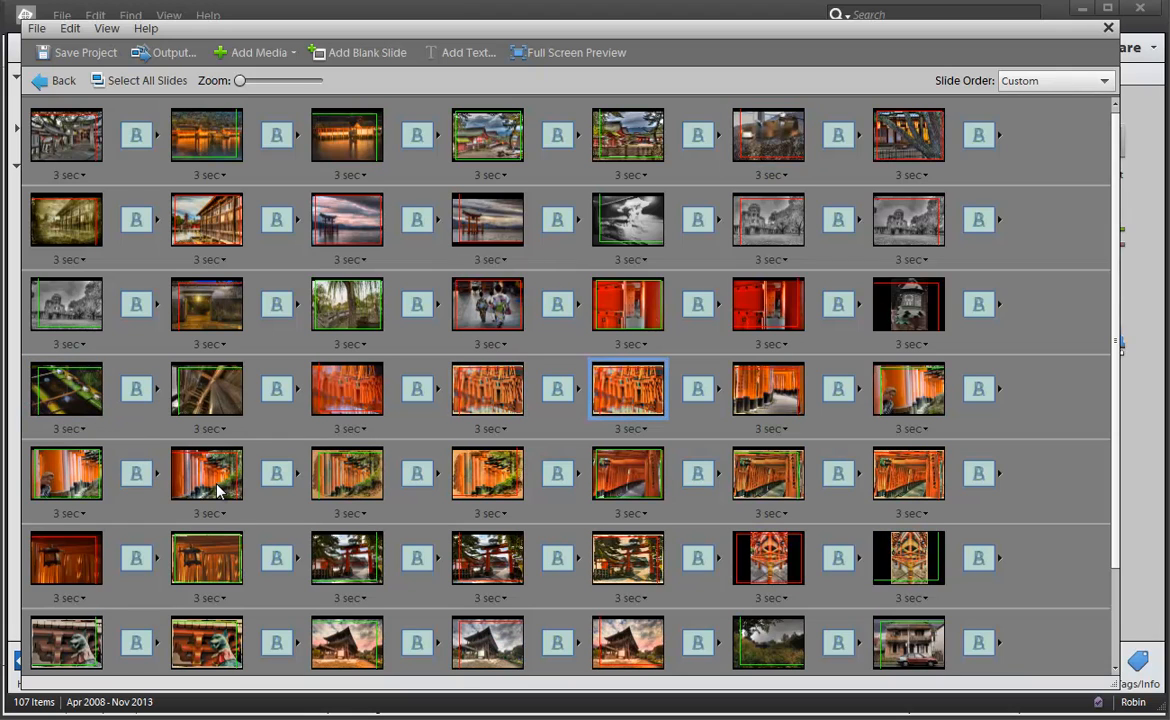
Step: Delete the first two of the three temple building slides in the last row and the final silhouette slide
right_click(340, 645)
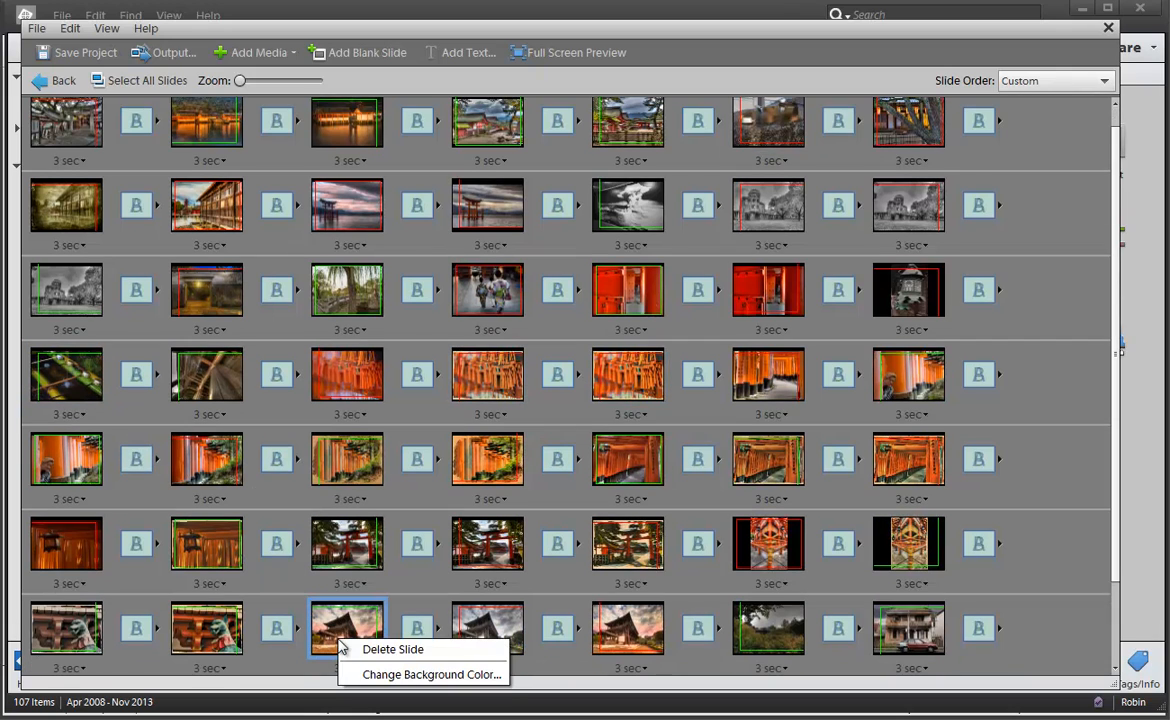
left_click(365, 648)
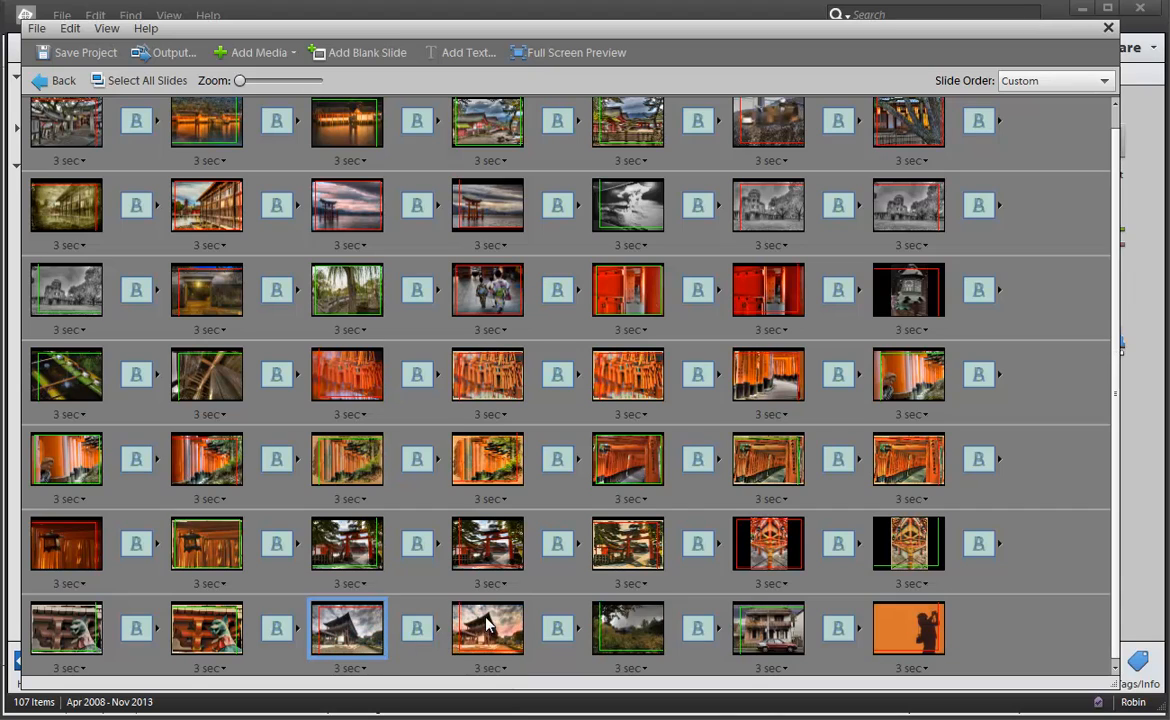
right_click(338, 614)
left_click(372, 624)
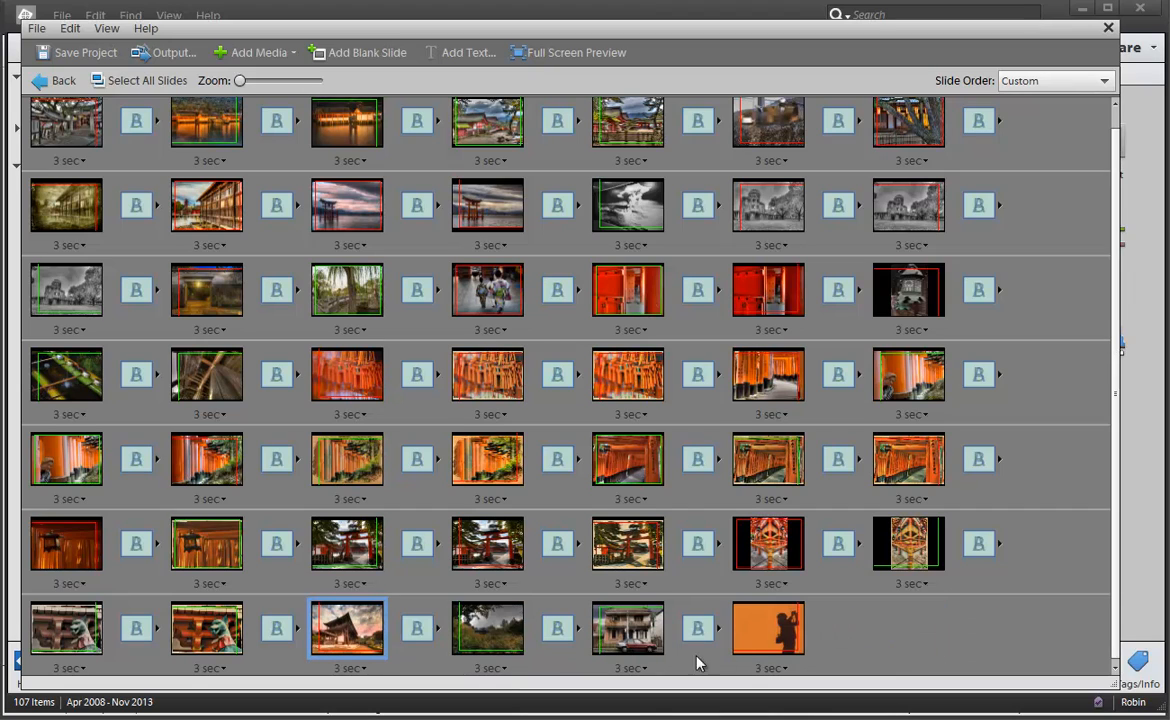
right_click(754, 620)
left_click(778, 621)
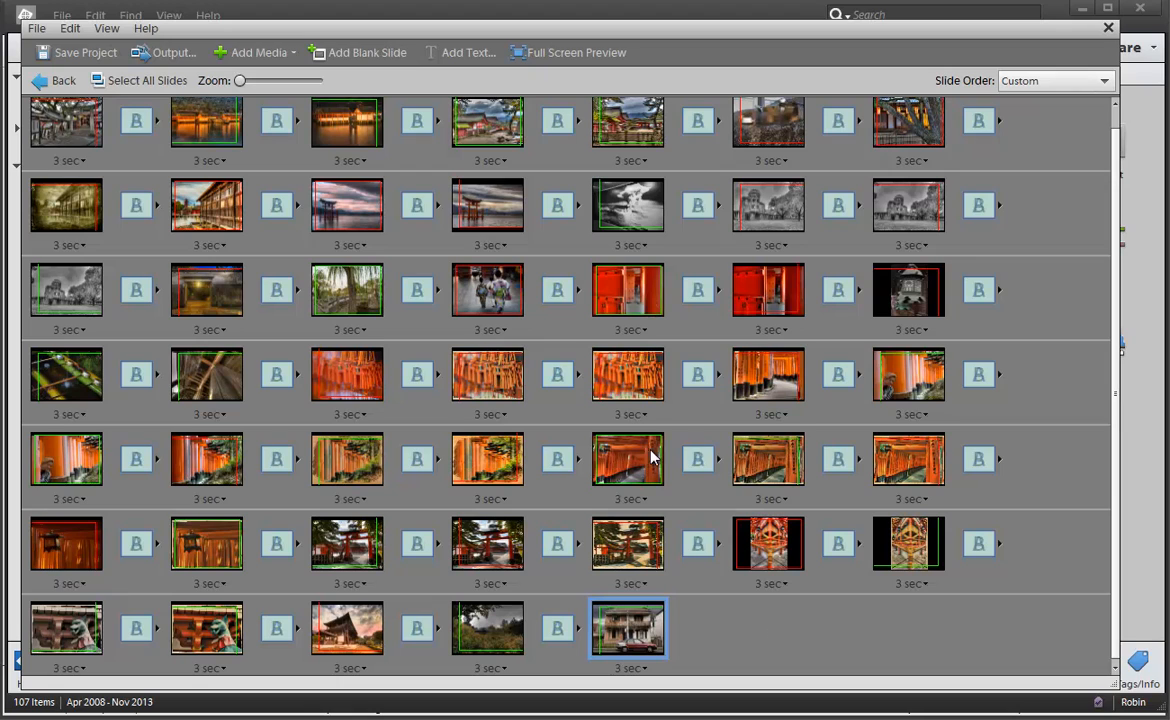
Step: Delete the duplicate massed orange gates slide in the fourth row and the middle gate tunnel slide in the fifth row
right_click(630, 380)
left_click(655, 386)
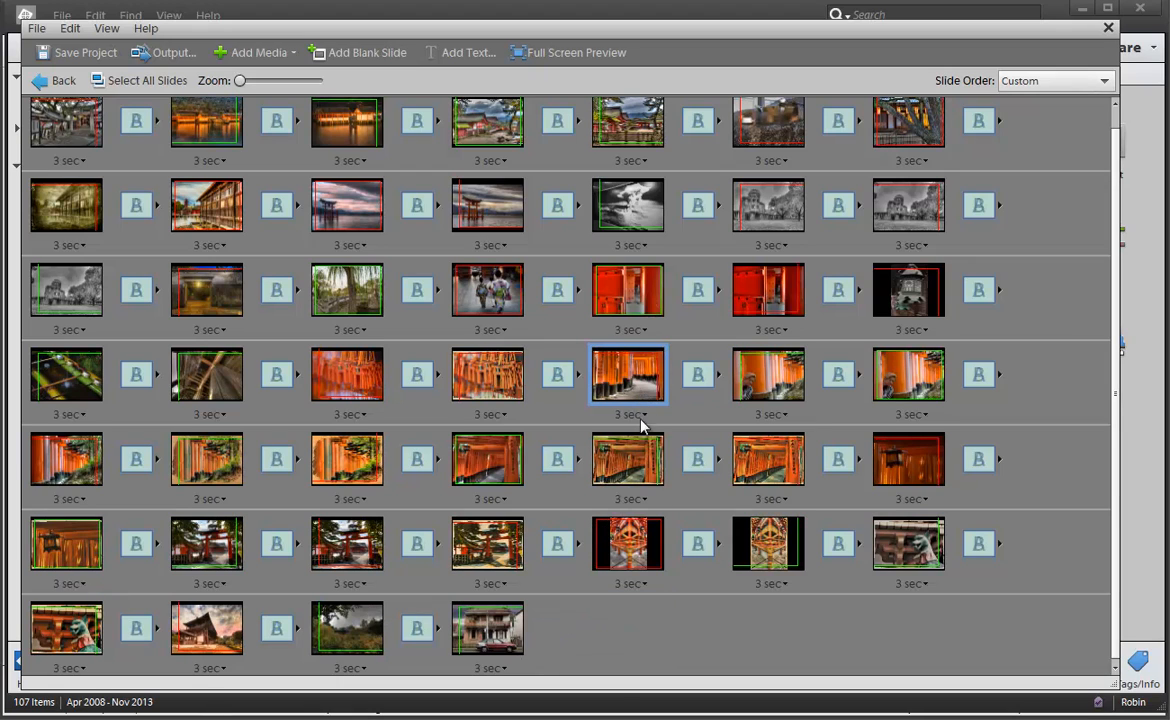
right_click(630, 461)
left_click(645, 466)
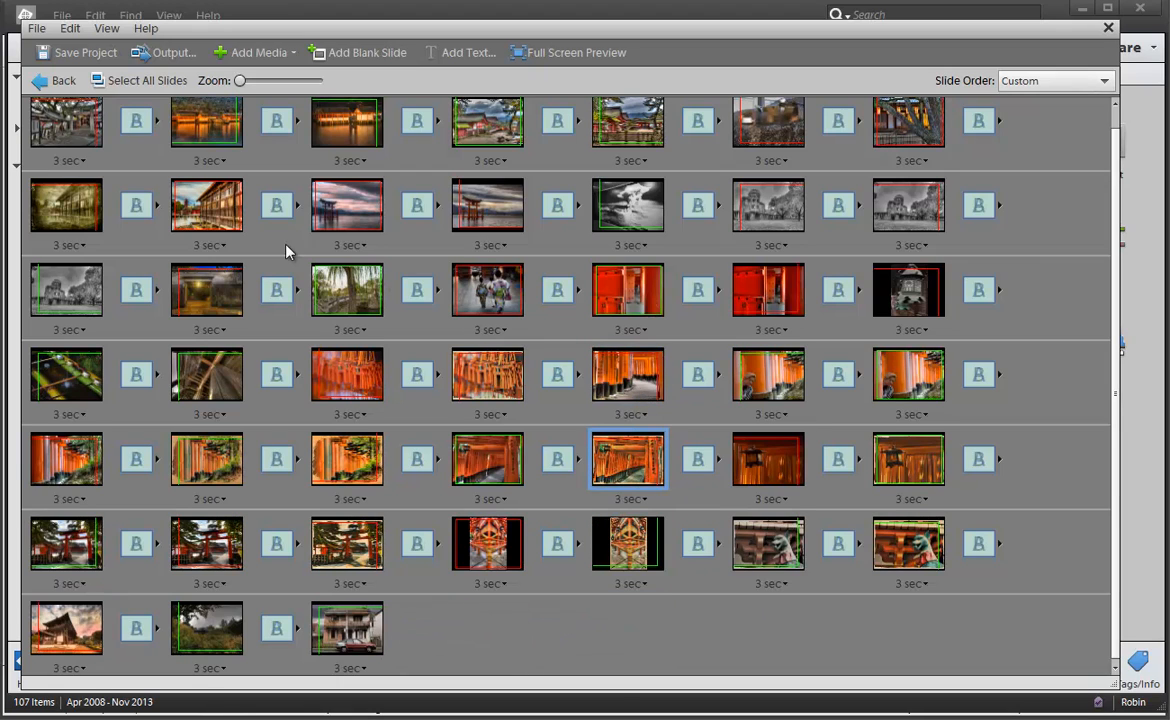
Step: Return from the reorder view to the main slide show editor, play the preview and pause it at slide 36
left_click(66, 86)
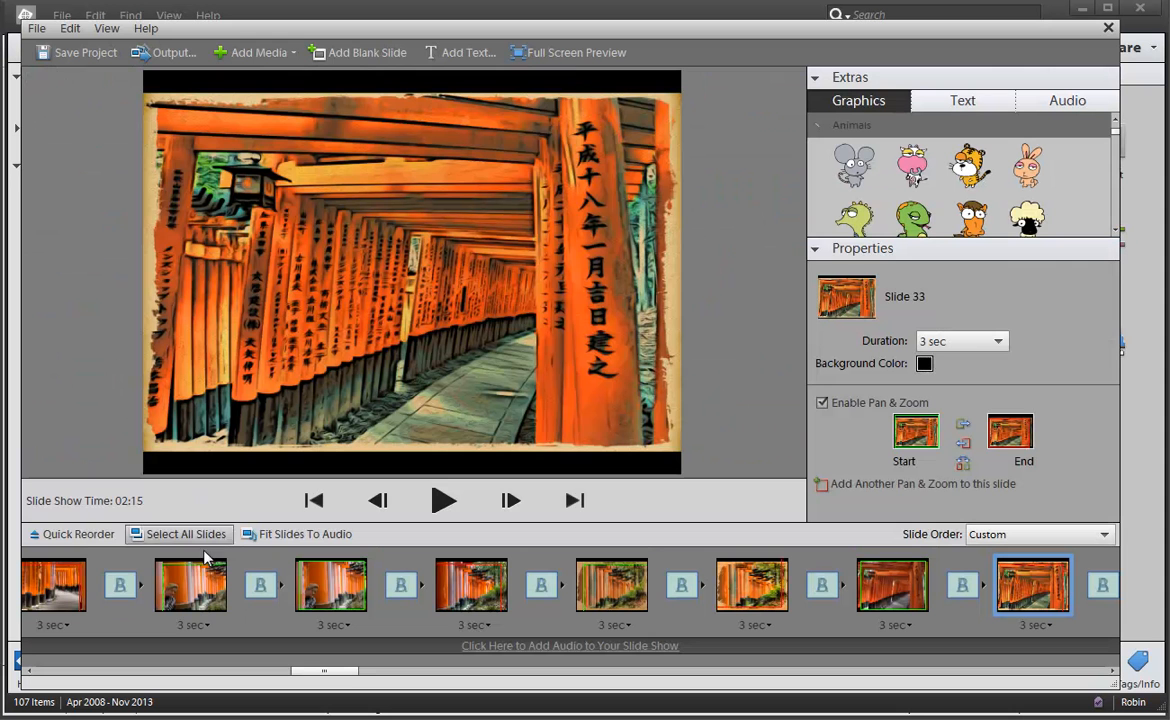
left_click_drag(237, 680, 45, 676)
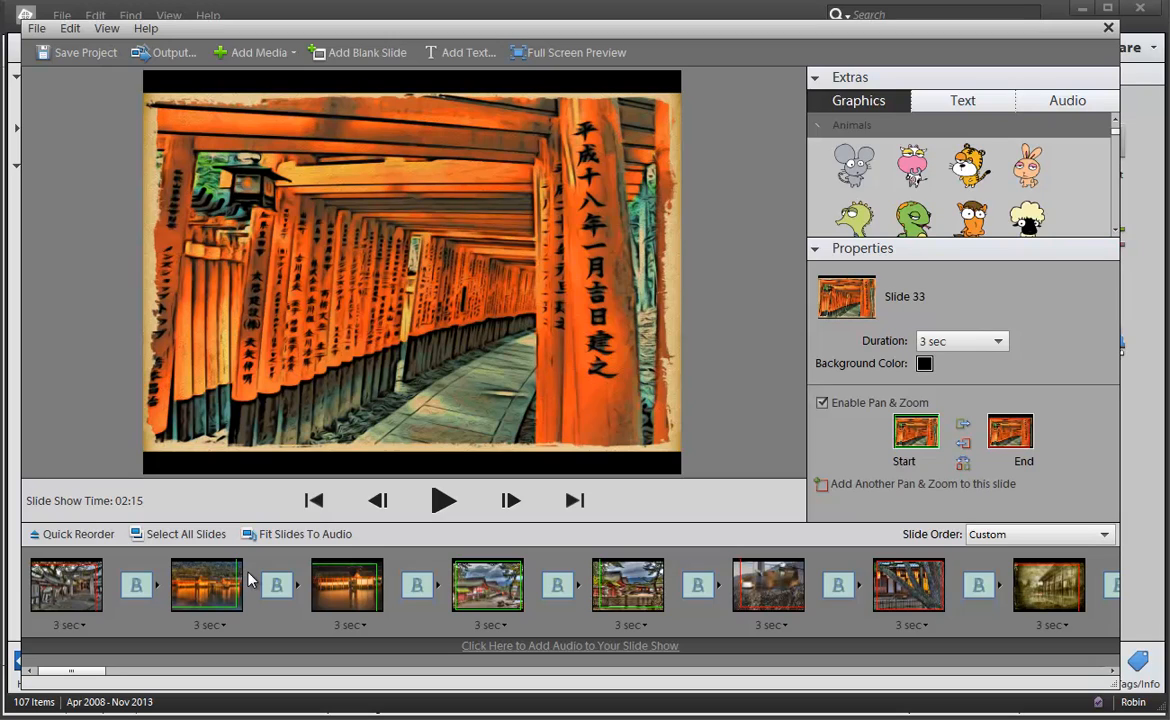
left_click(442, 500)
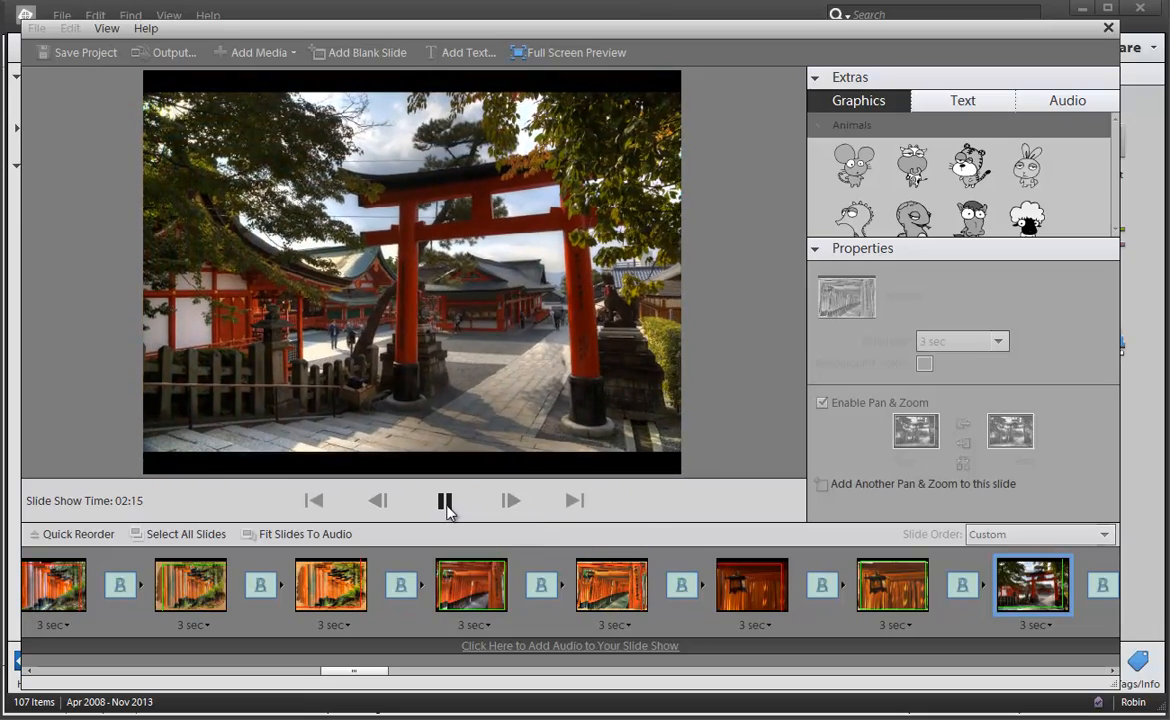
left_click(445, 503)
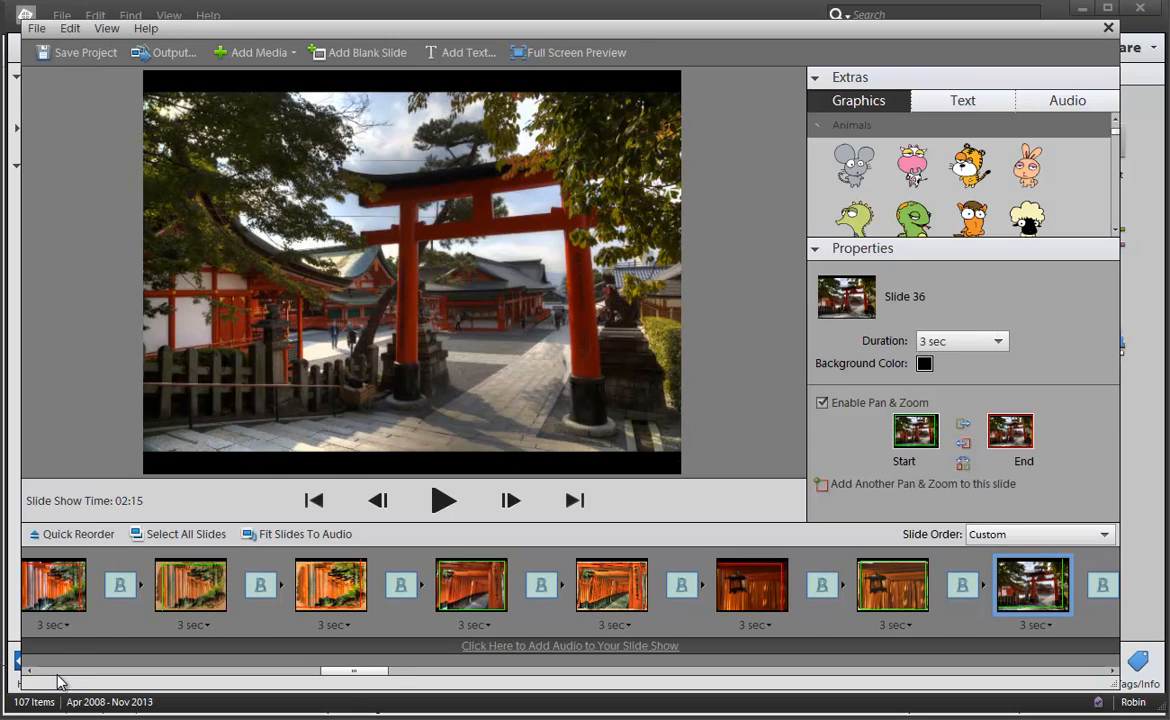
Step: Shrink slide 1's Pan & Zoom start frame to about 60% of the slide's width over the photo's upper-left part
left_click(57, 600)
left_click(57, 671)
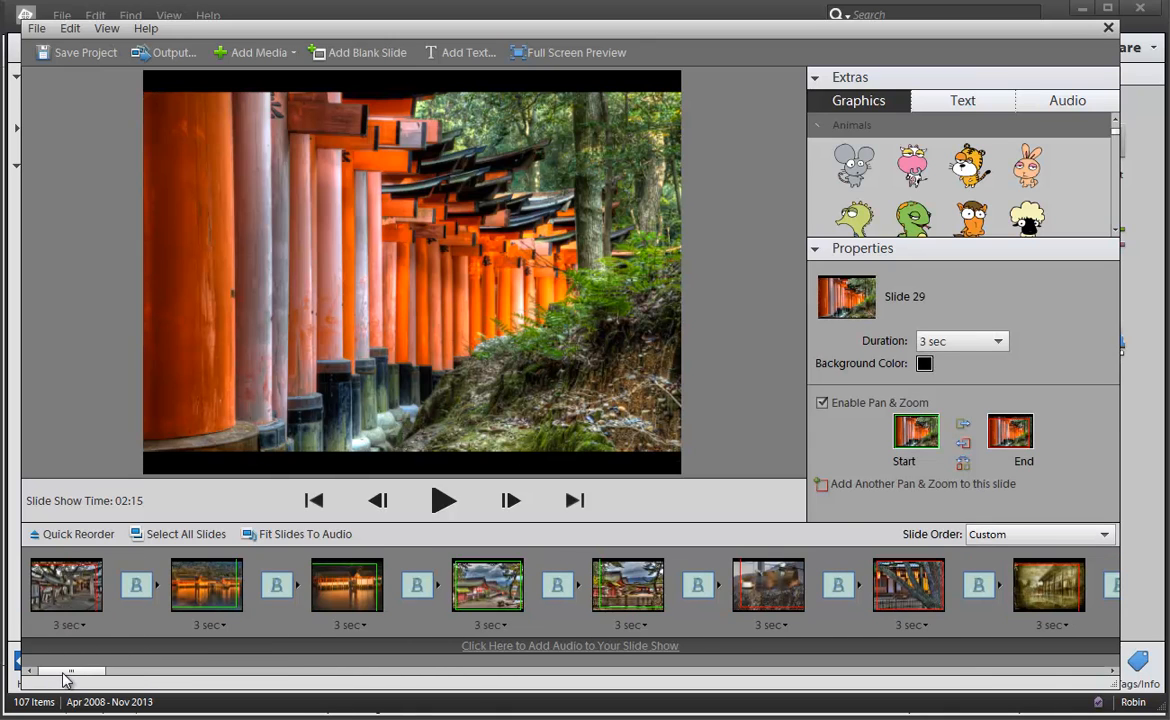
left_click(66, 588)
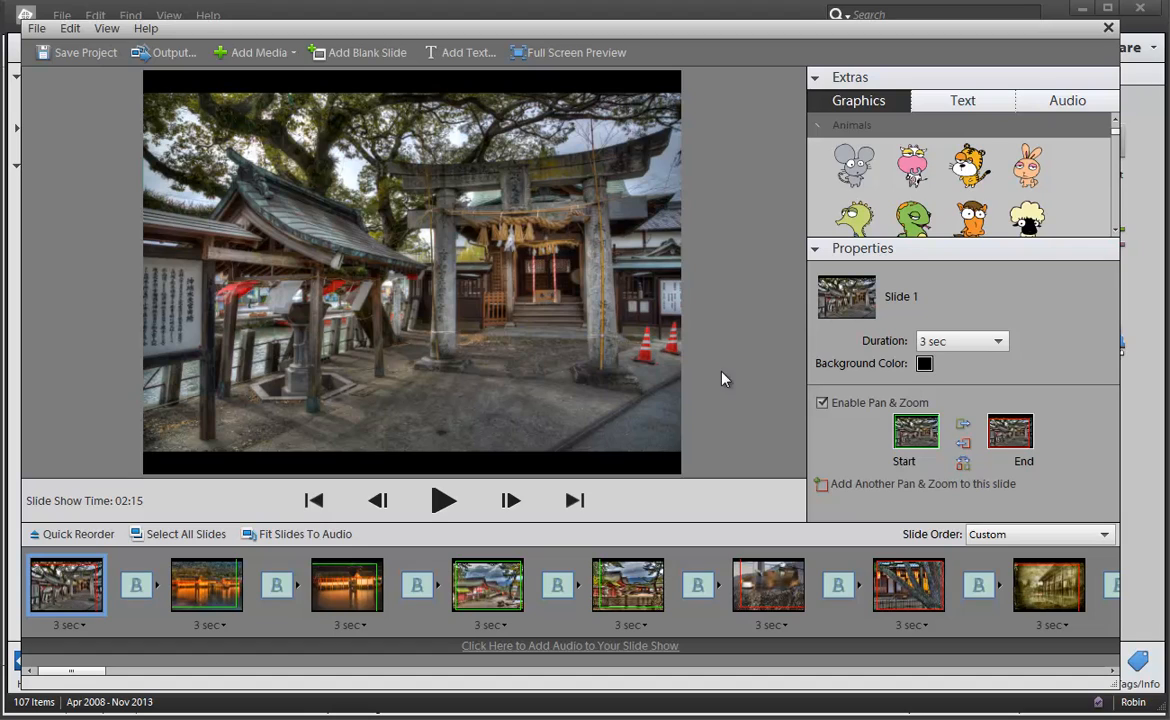
left_click(910, 432)
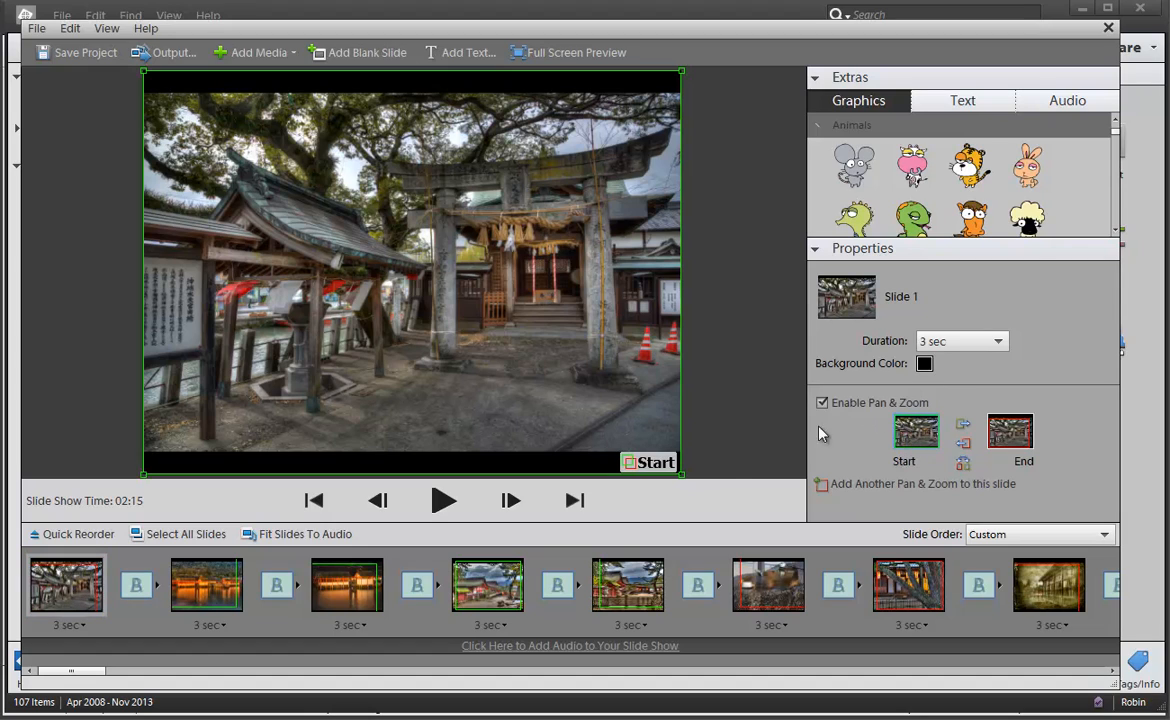
left_click_drag(680, 475, 468, 313)
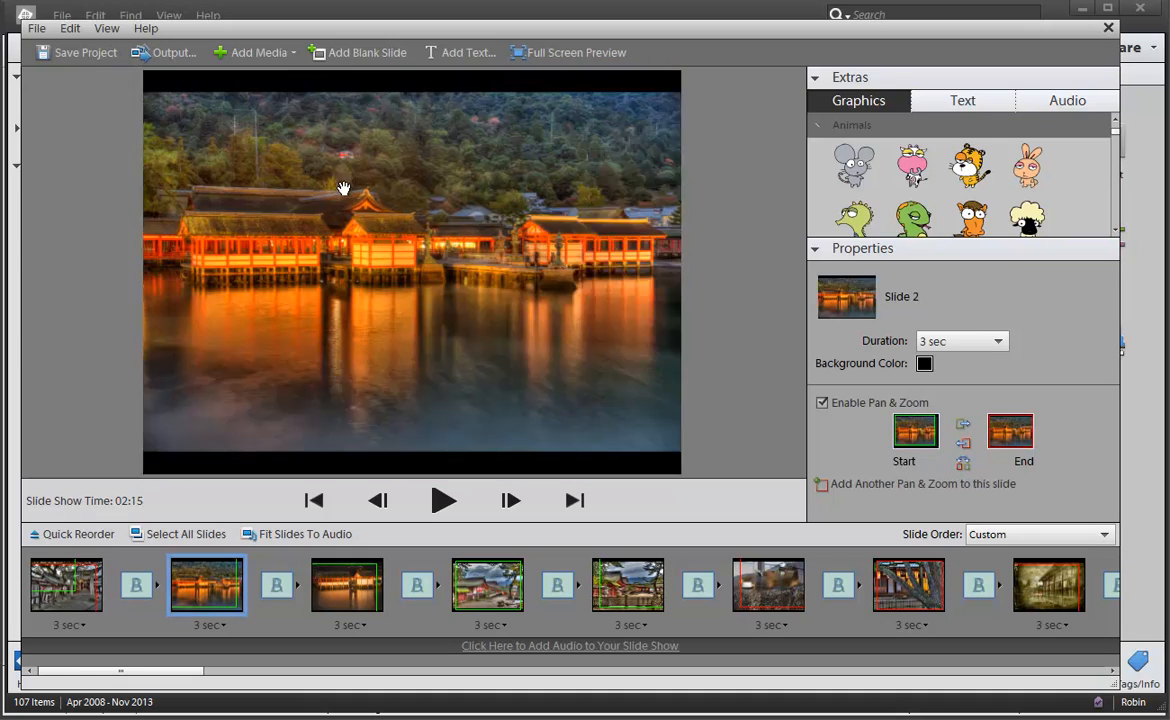
Step: Shift the photo on slide 2 downward within its slide, and reselect slide 1
left_click_drag(342, 188, 366, 300)
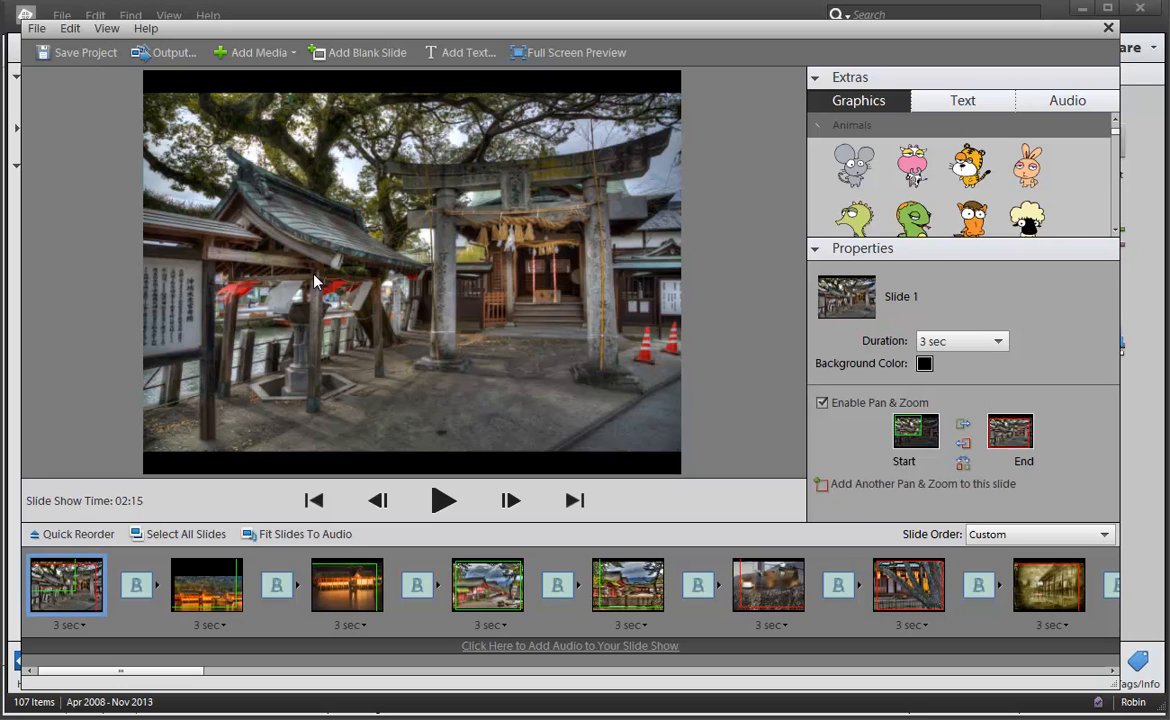
left_click(314, 281)
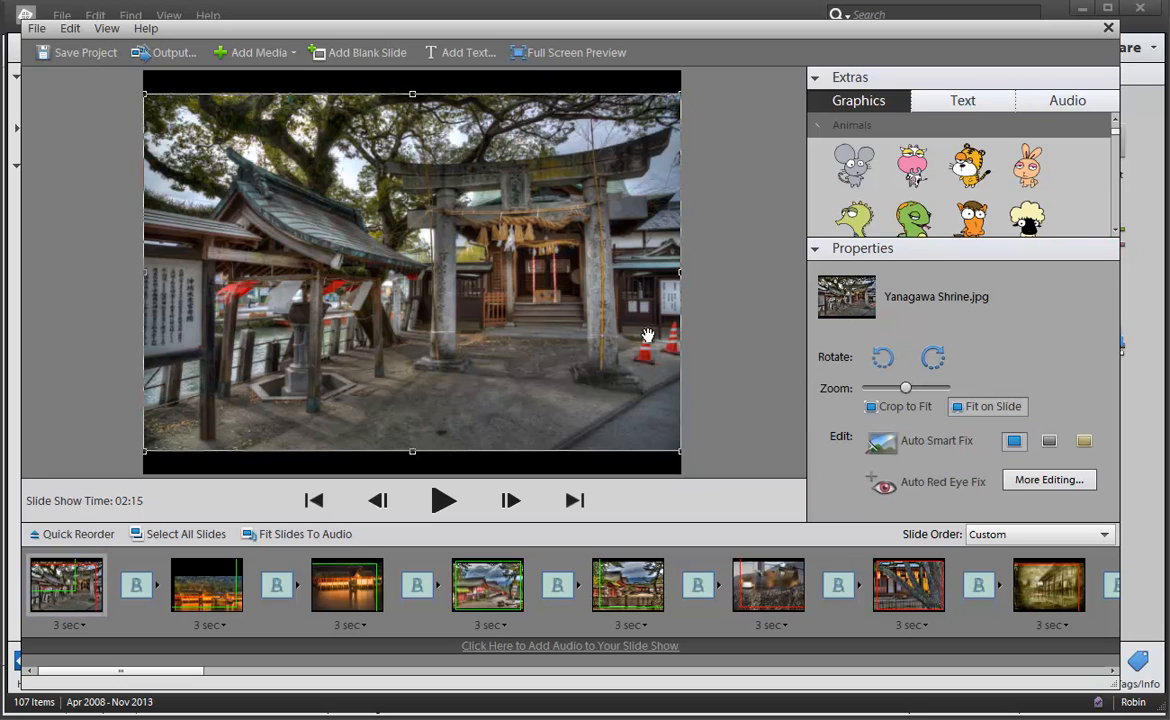
left_click(80, 592)
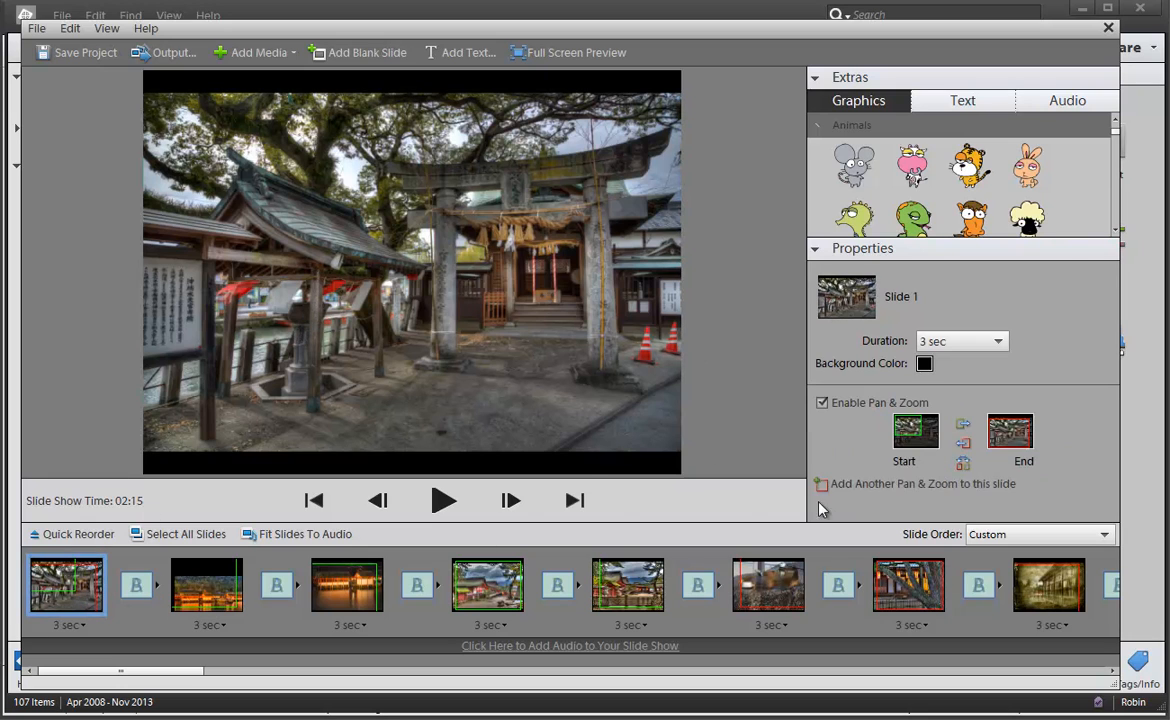
Step: Move slide 1's Pan & Zoom start frame down over the wooden pavilion and shift its end frame up and right
left_click(822, 402)
left_click_drag(396, 254, 412, 340)
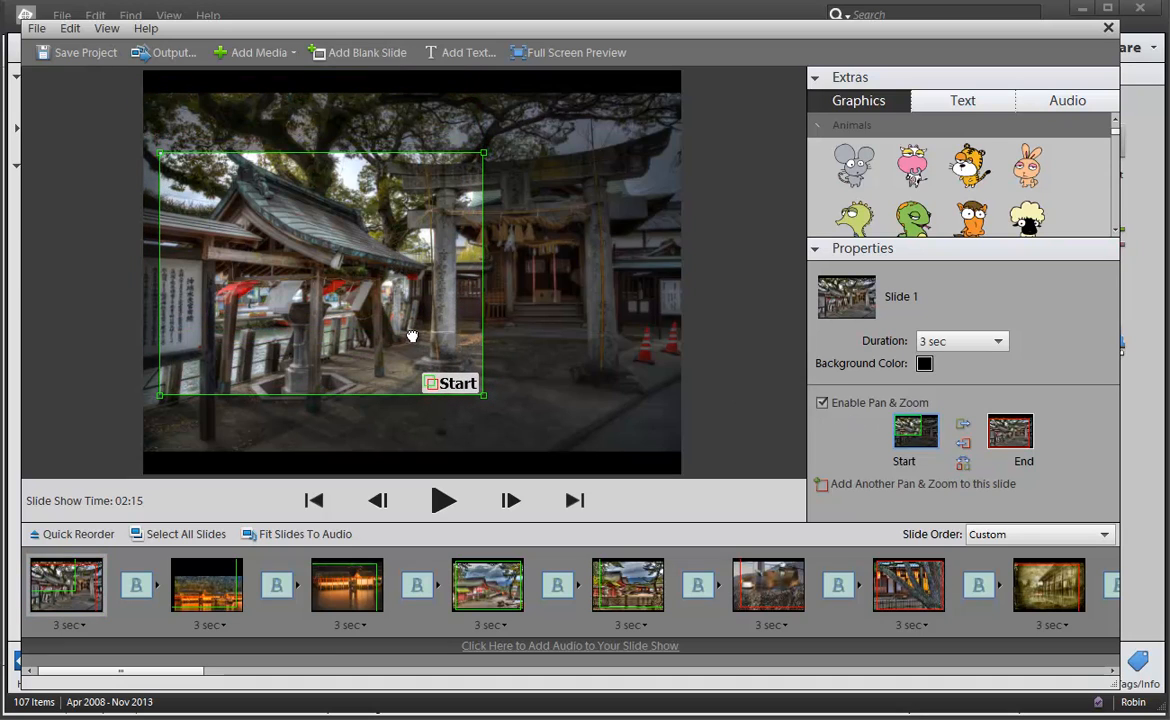
left_click(1006, 437)
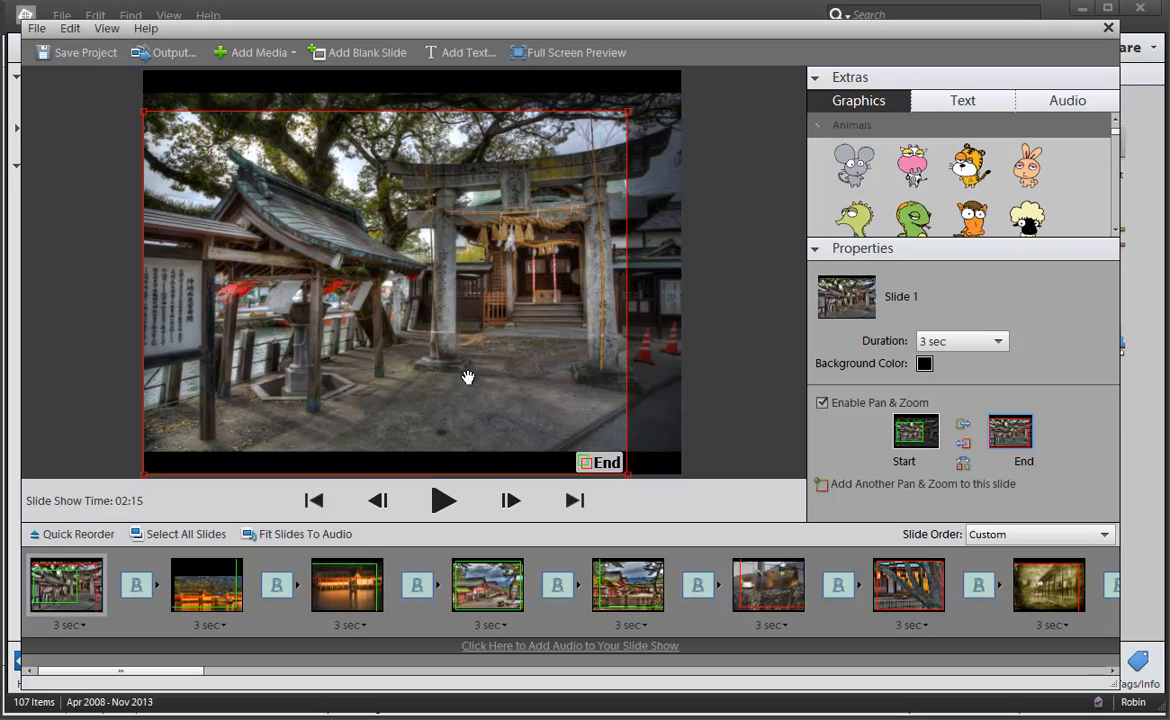
left_click_drag(439, 363, 461, 343)
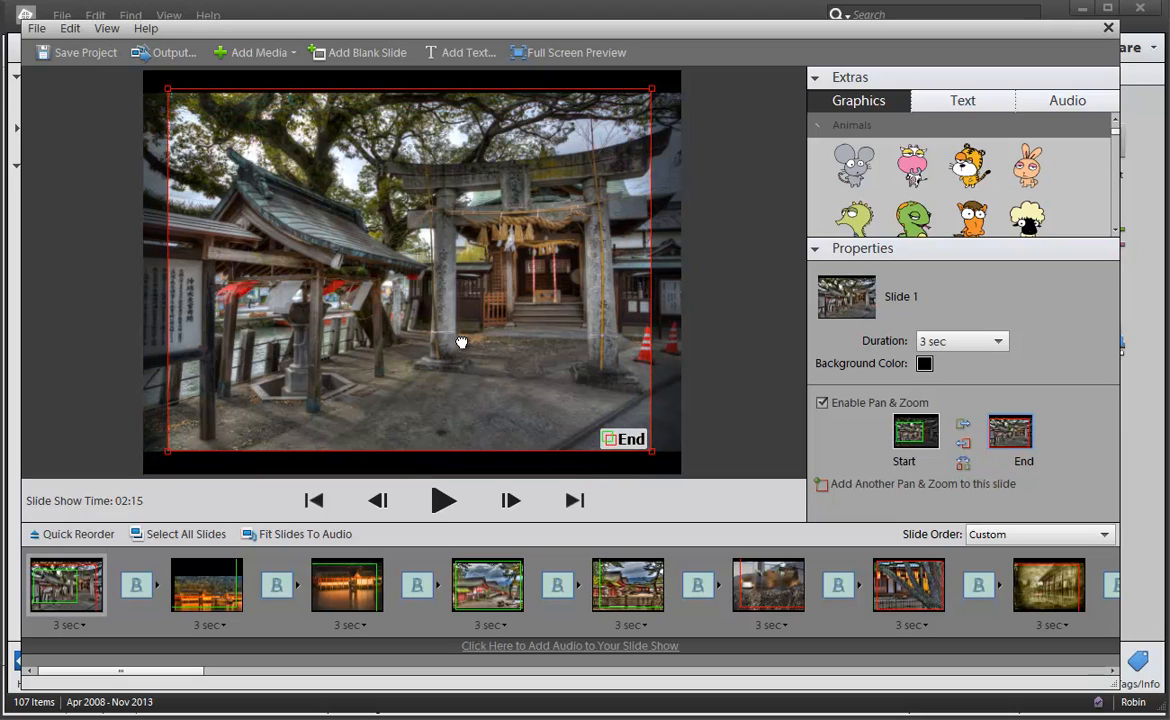
Step: Shrink slide 1's Pan & Zoom end frame to about 88% of the slide's width, and preview the slide's motion
left_click_drag(167, 89, 178, 98)
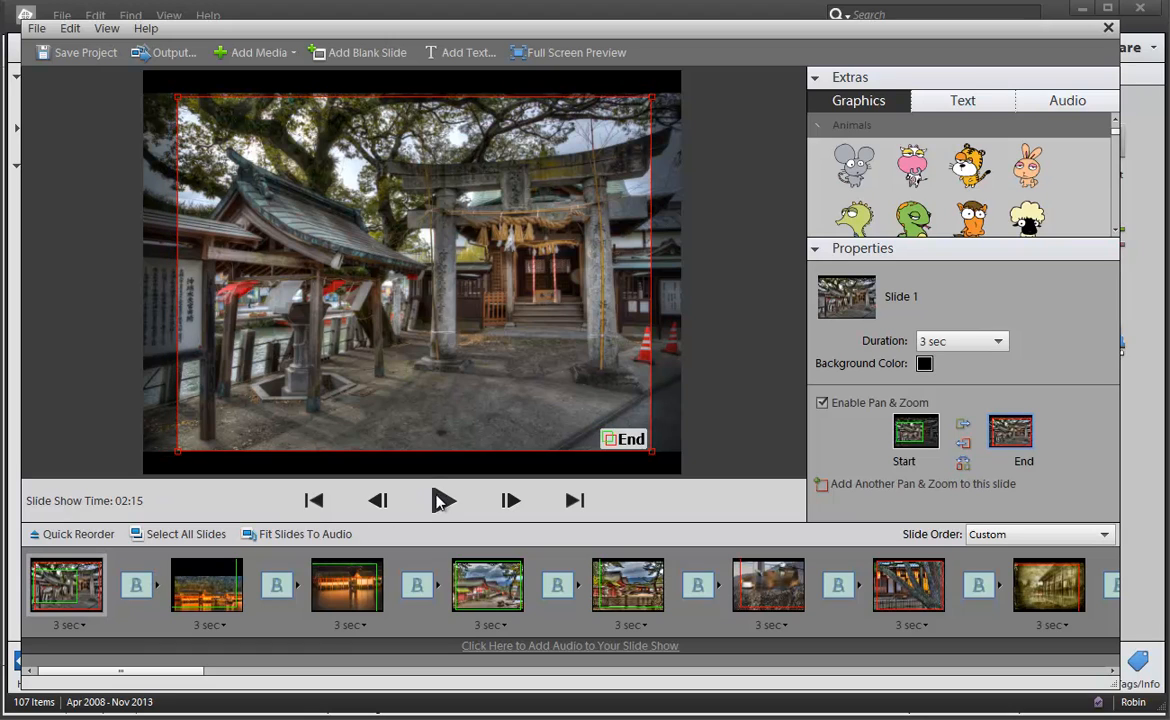
left_click(443, 500)
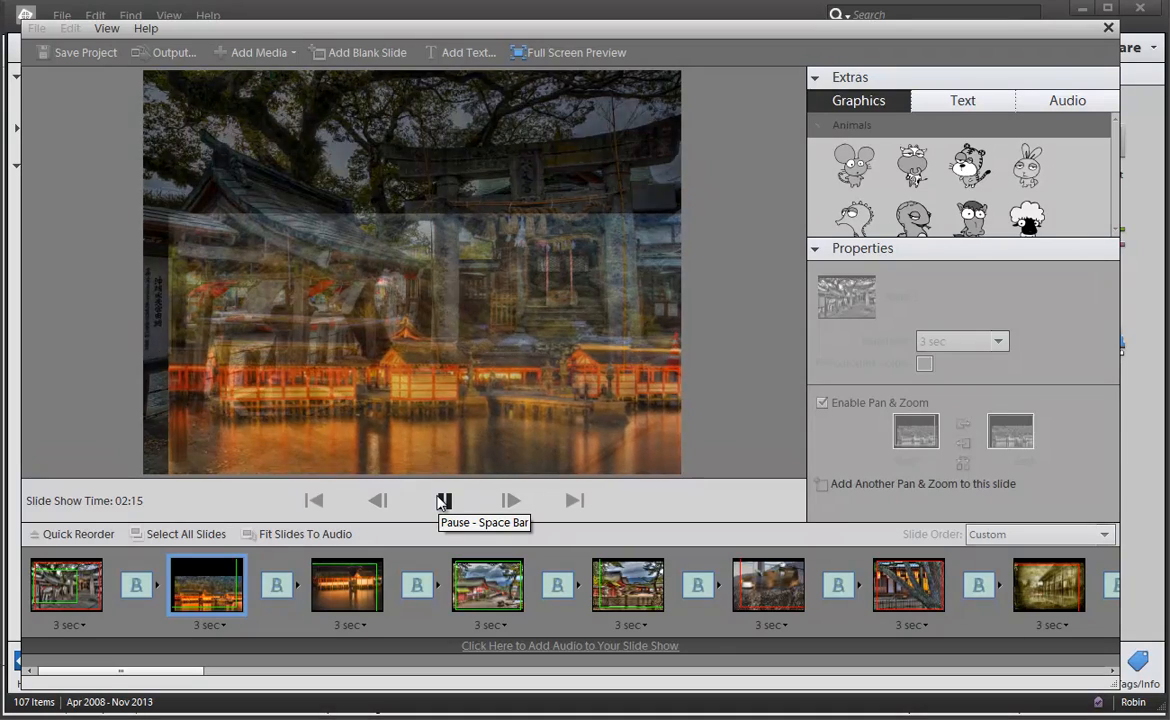
left_click(442, 501)
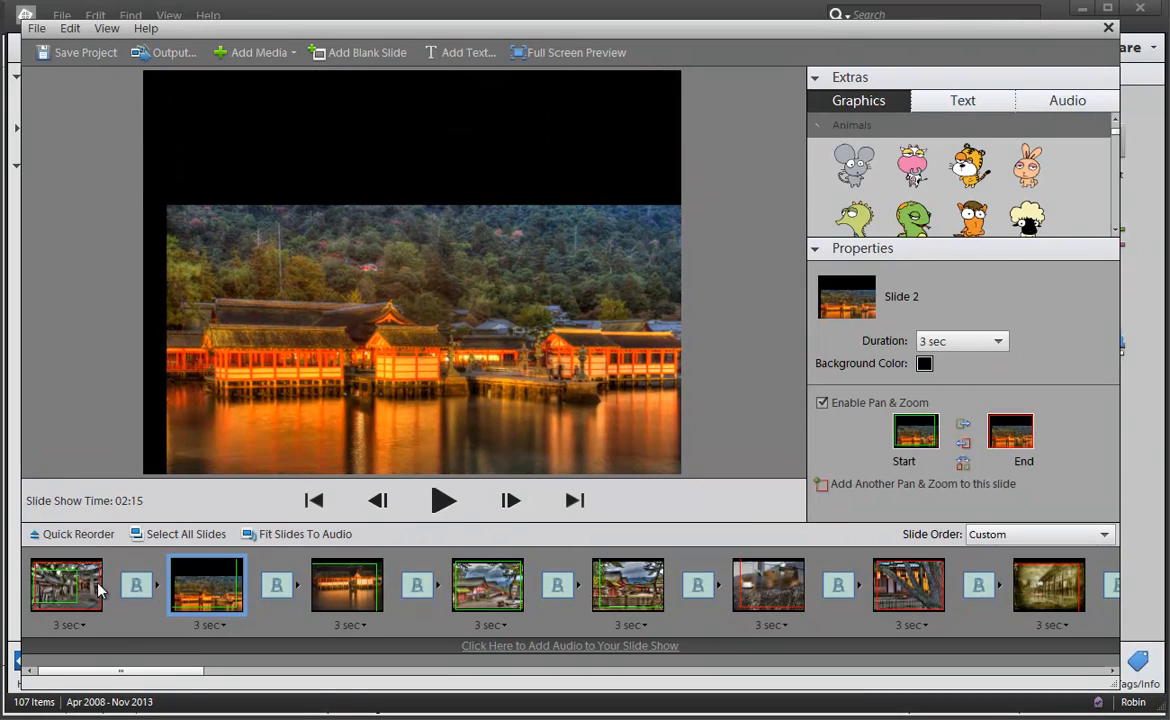
Step: Enlarge slide 1's Pan & Zoom start frame to about 71% of the slide's width, then play the preview through to slide 3 and pause
left_click(67, 594)
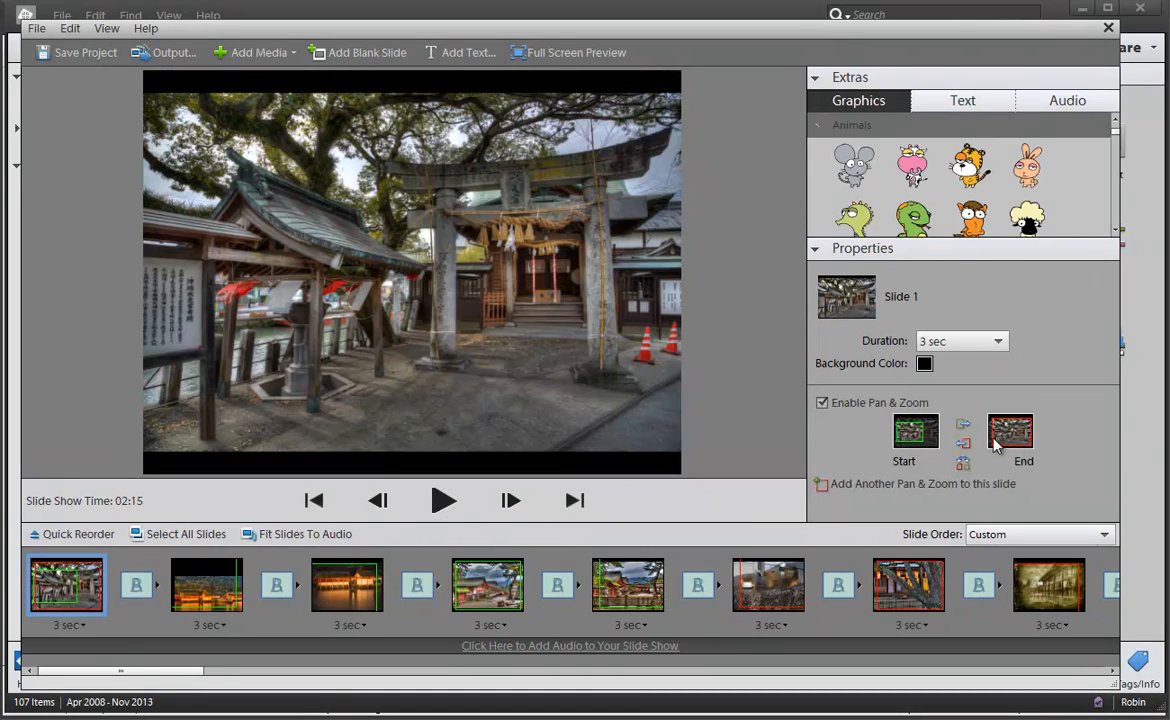
left_click(914, 428)
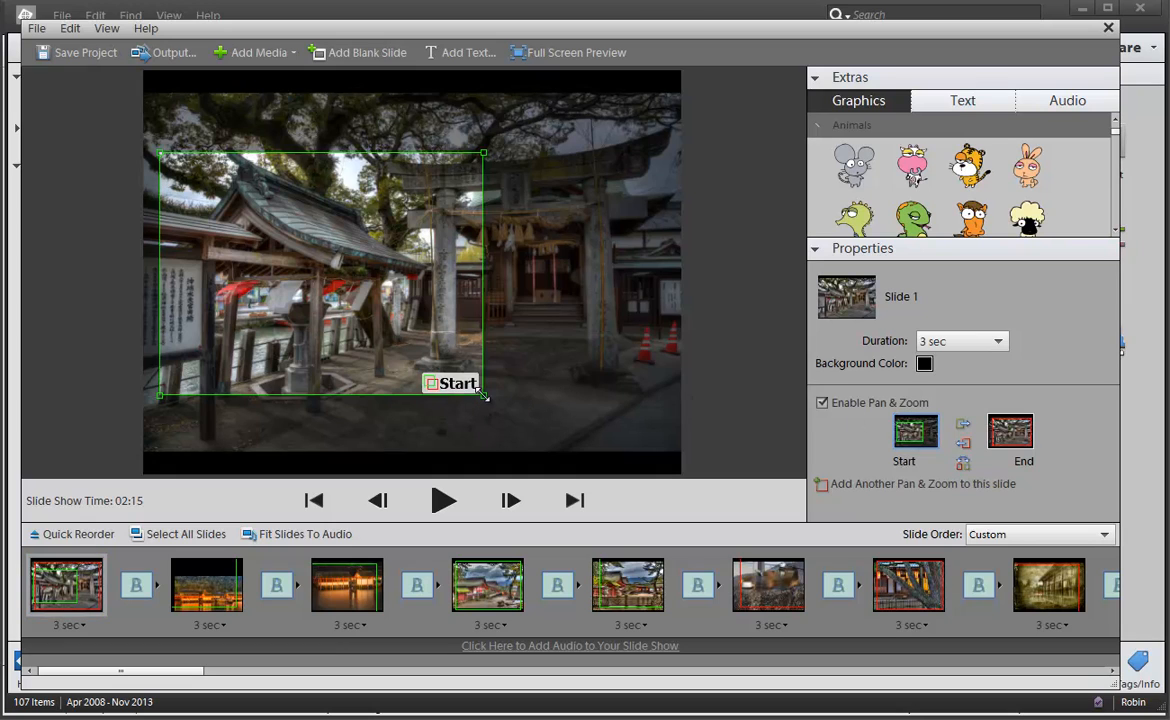
left_click_drag(483, 395, 541, 437)
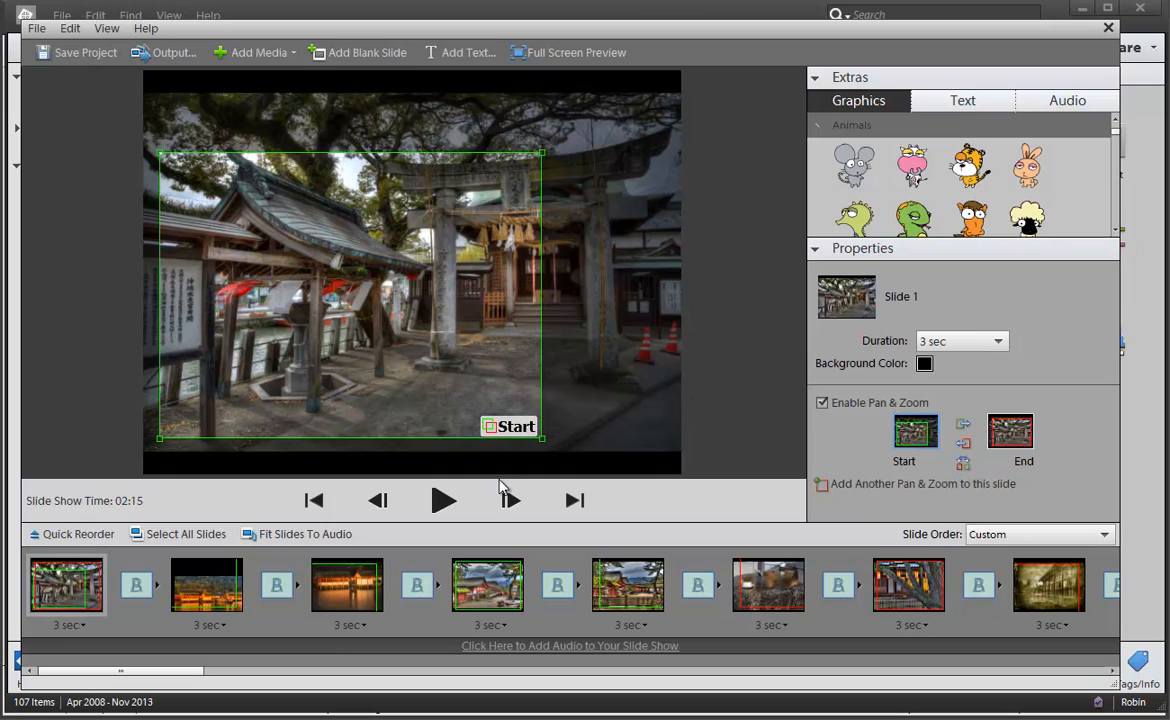
left_click(443, 500)
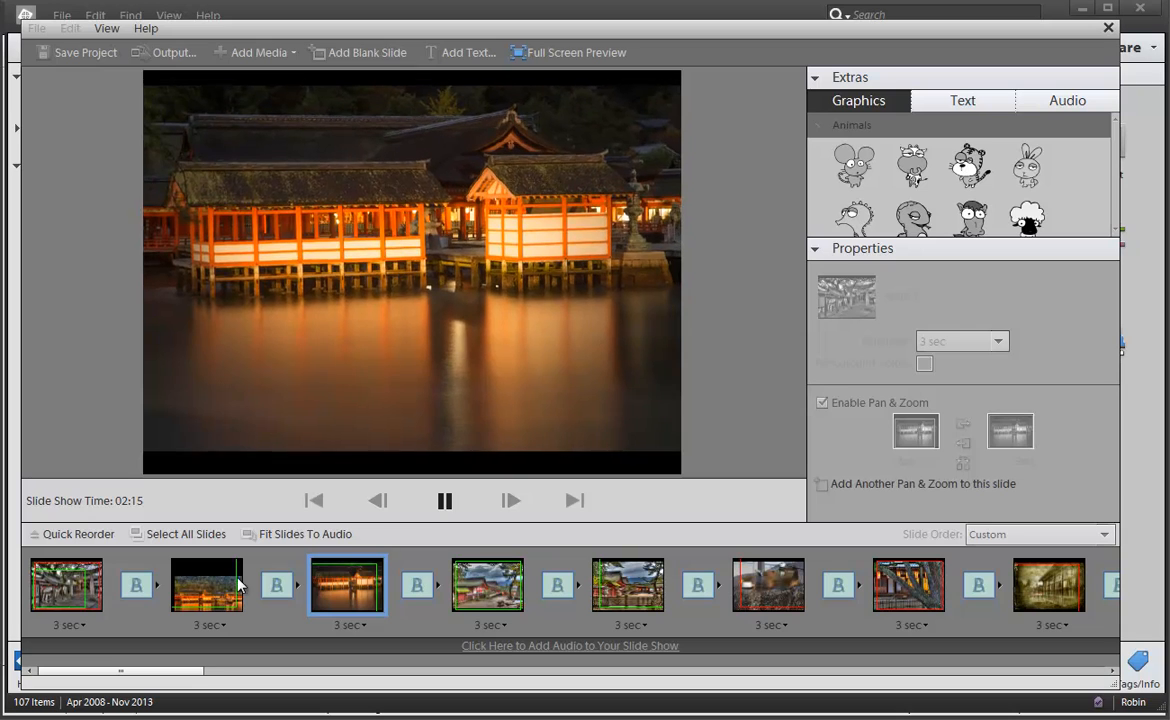
left_click(445, 501)
Step: Try to lower the upper edge of slide 3's photo, and undo the distortion
left_click(225, 588)
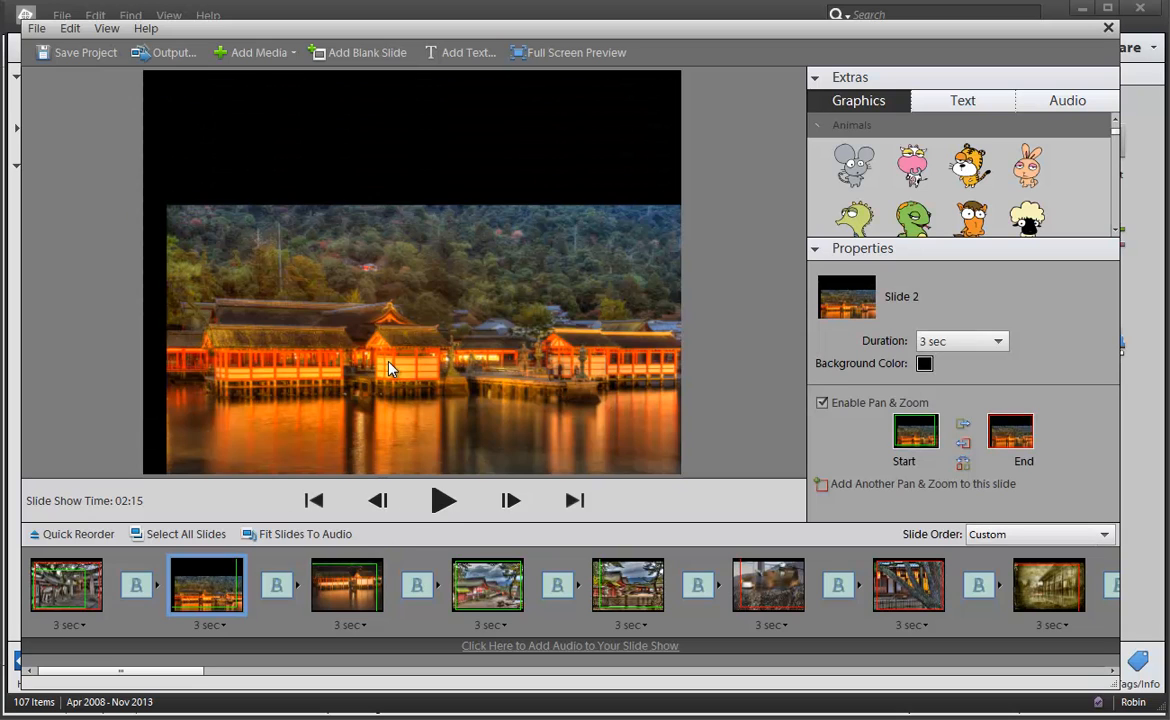
left_click_drag(472, 324, 470, 366)
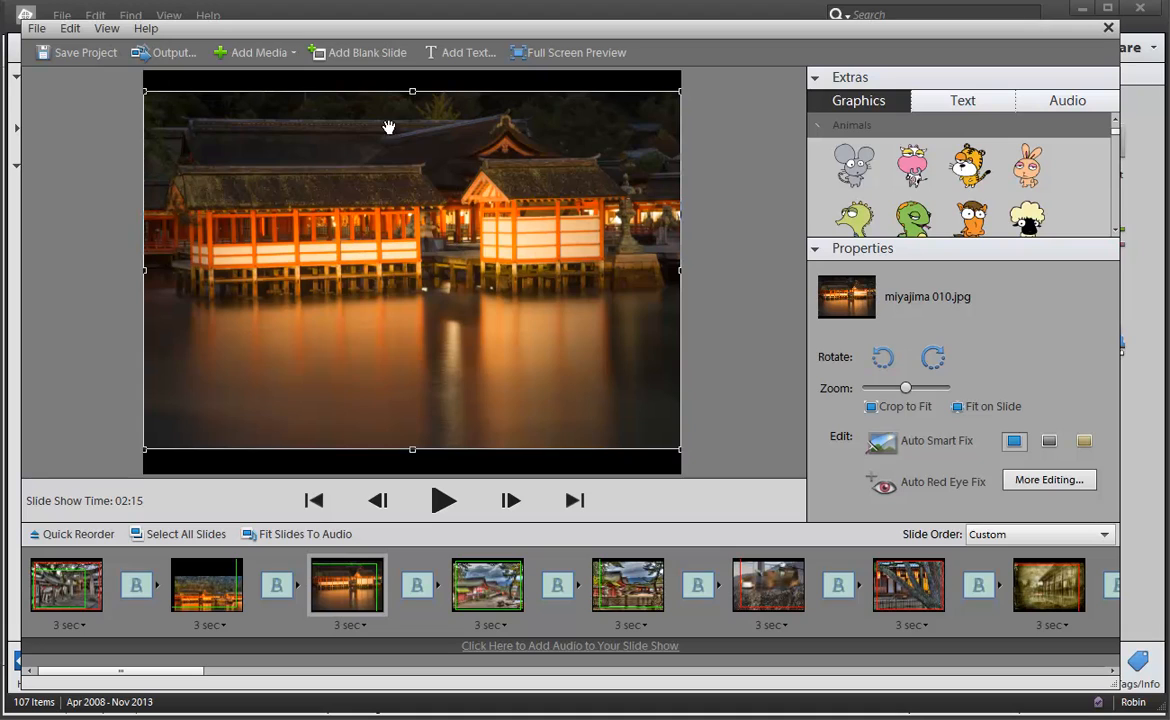
left_click_drag(412, 91, 412, 225)
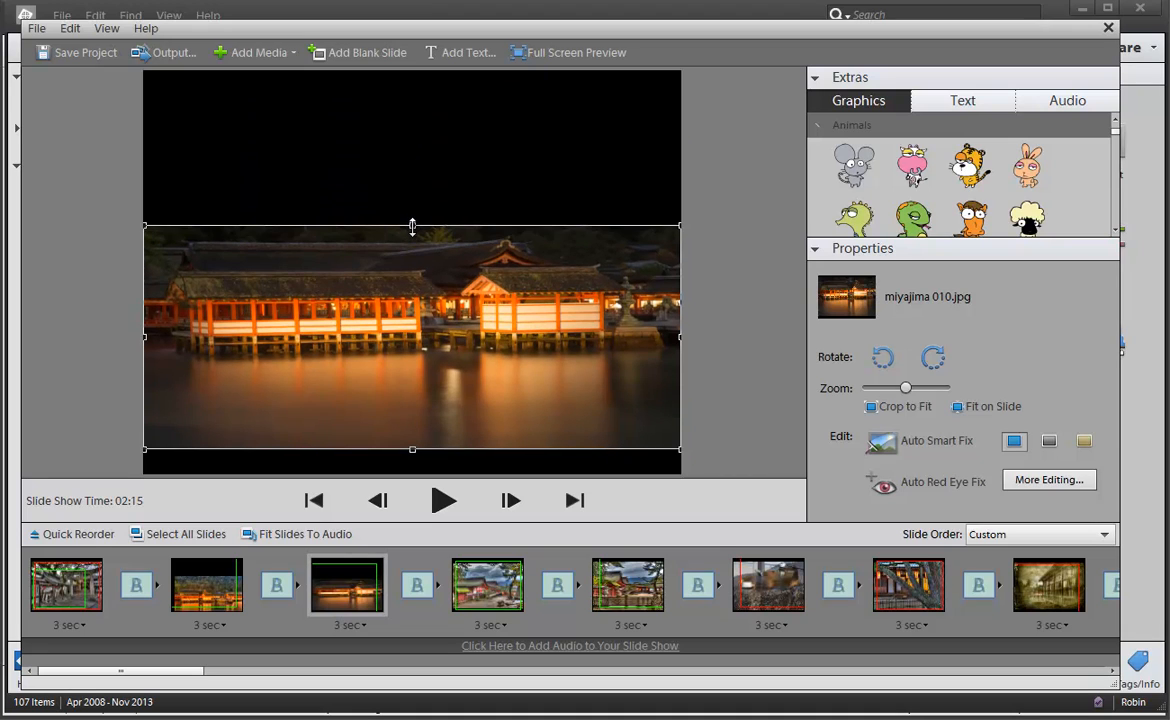
key("ctrl+z")
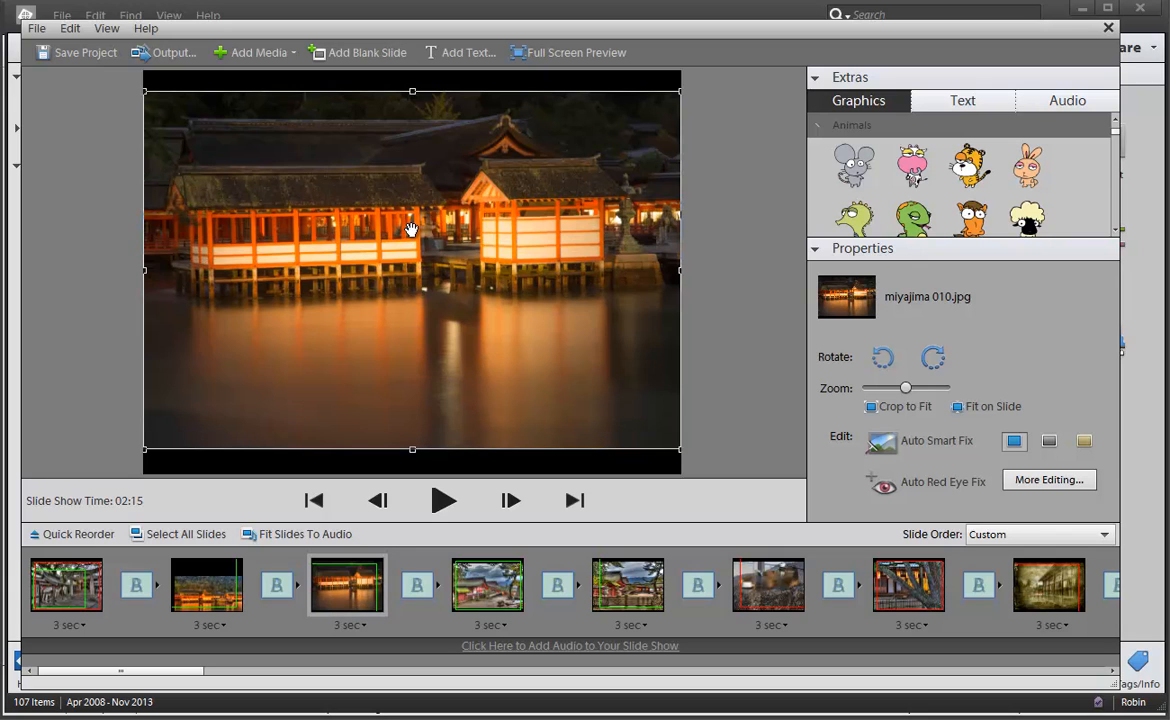
Step: Compare Fit on Slide and Crop to Fit for slide 3's photo, and apply Crop to Fit
left_click(890, 407)
left_click(975, 408)
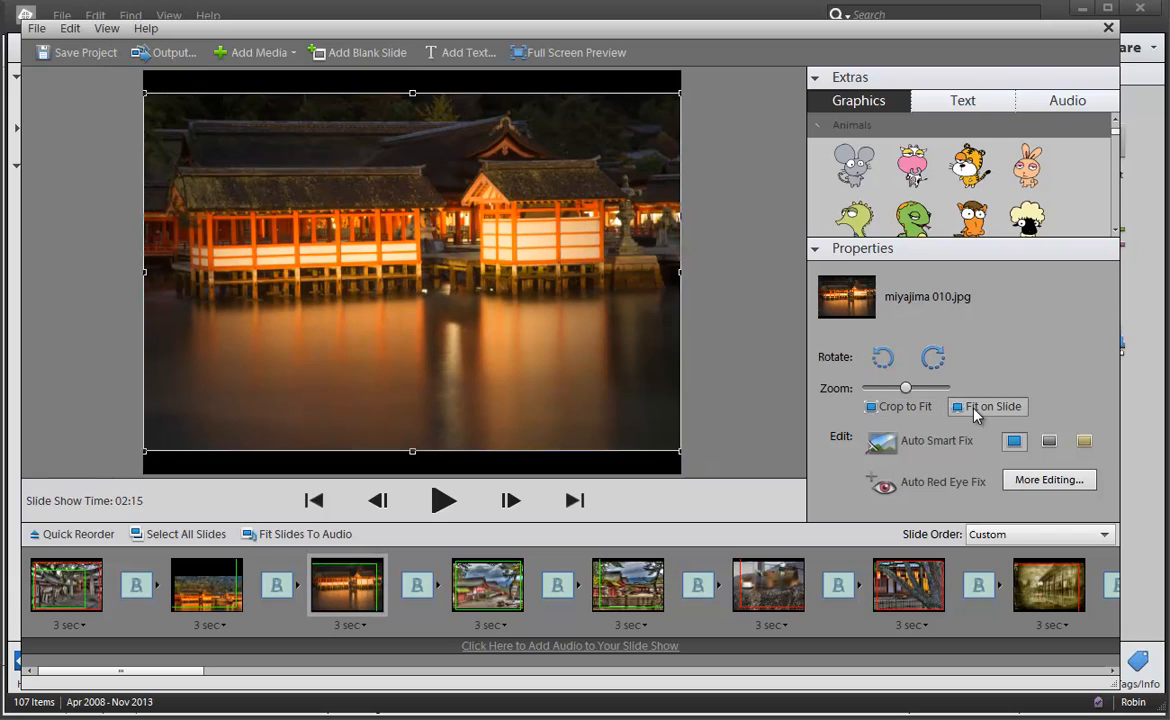
left_click(892, 407)
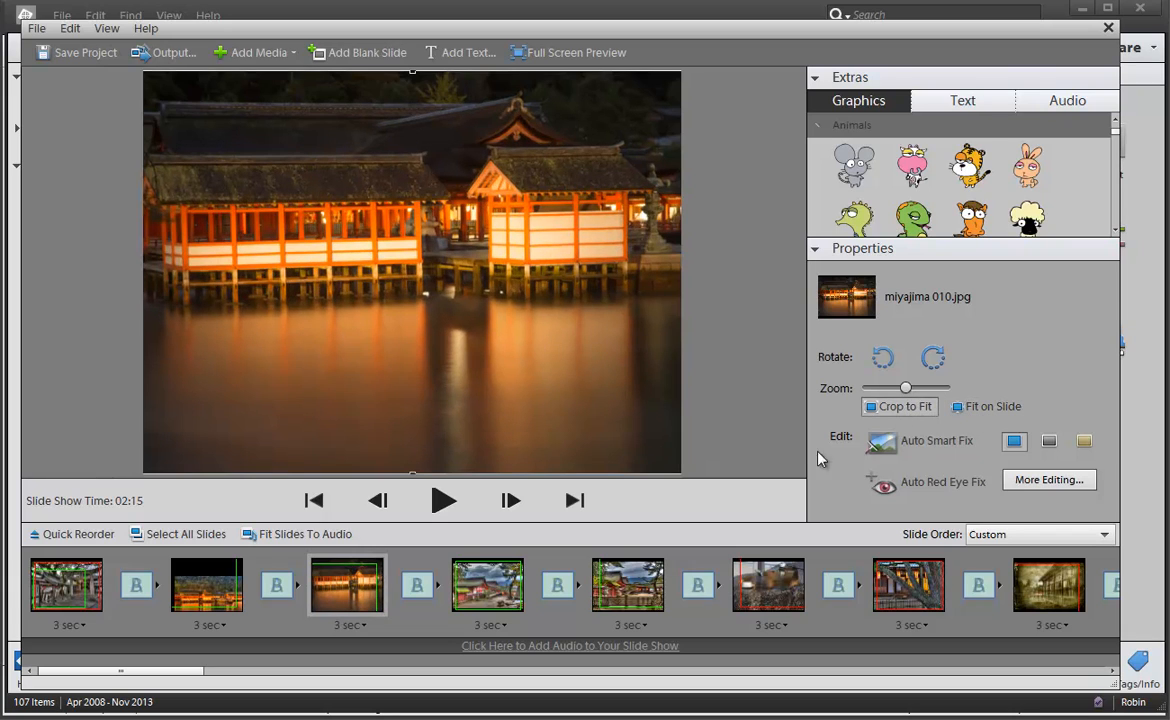
left_click(348, 592)
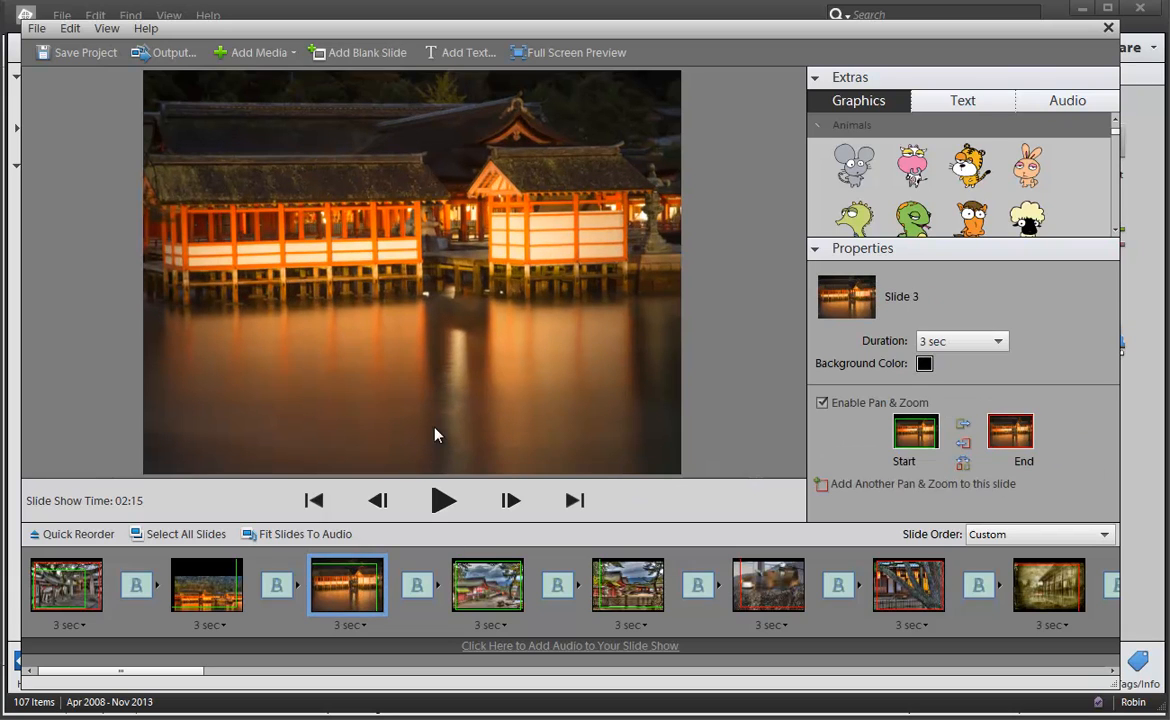
Step: Apply Crop to Fit to slide 2's photo so it fills the whole slide
left_click(207, 582)
left_click(381, 384)
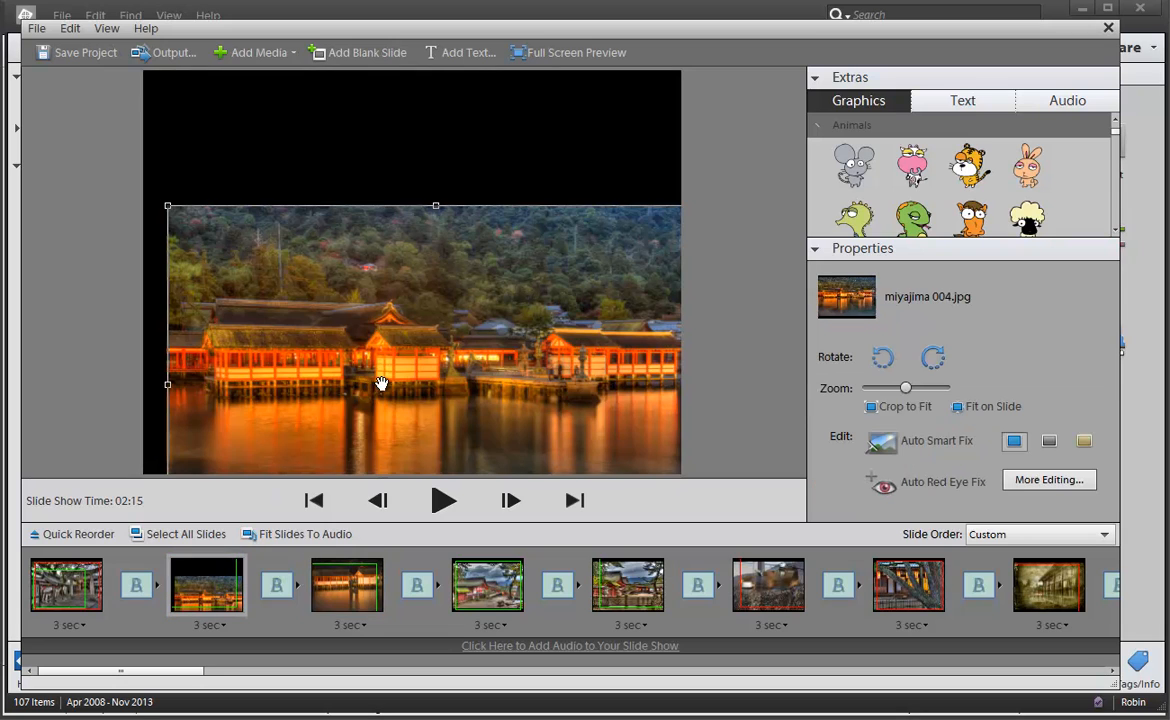
left_click(915, 409)
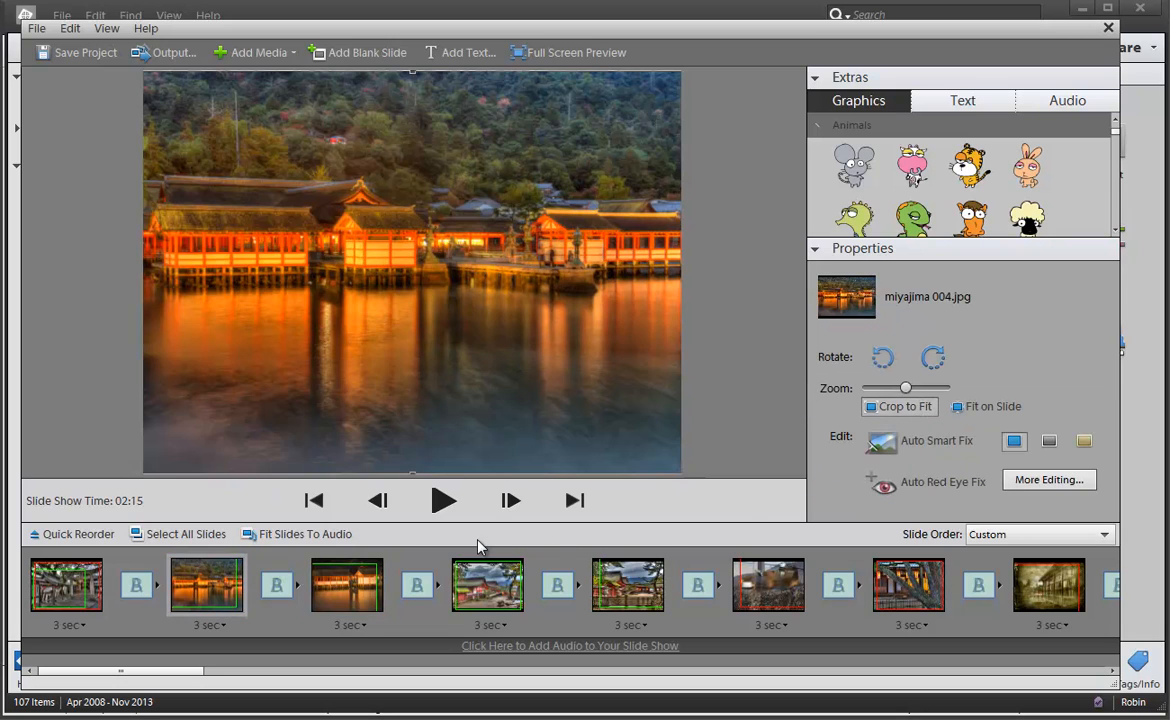
Step: Delete four slides: the lit pavilions on slide 3, the stone water basin, the lanterns behind tree trunks and the sepia building
right_click(345, 597)
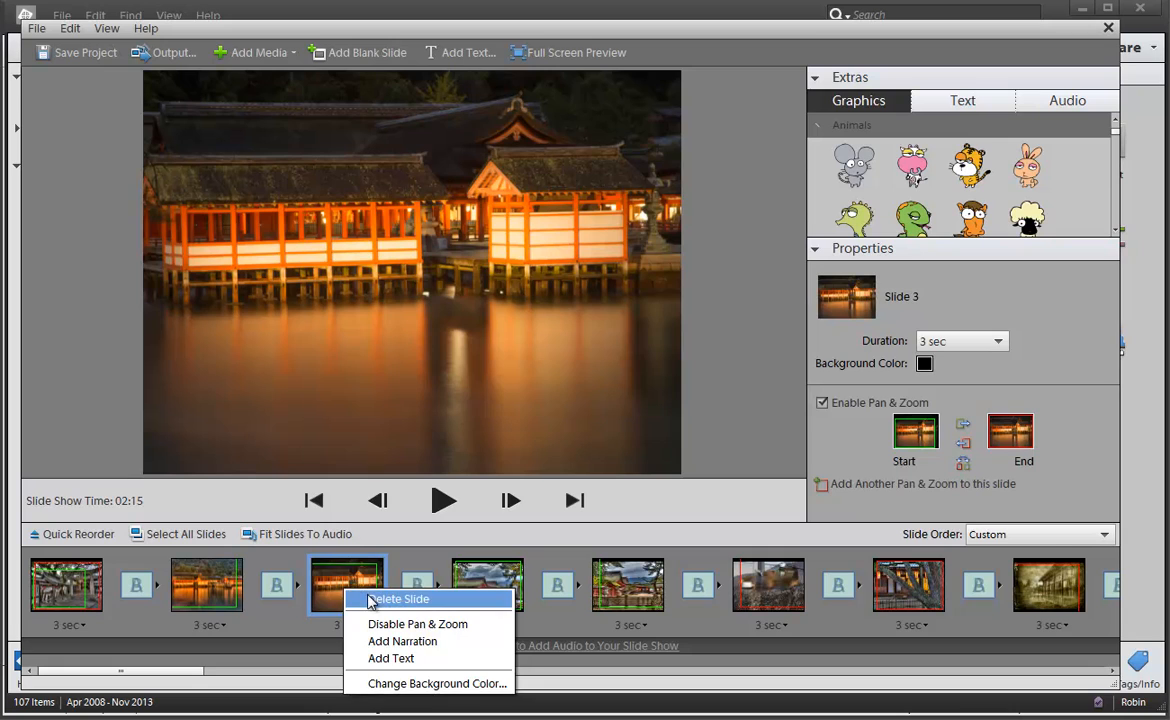
left_click(366, 598)
right_click(355, 582)
left_click(612, 590)
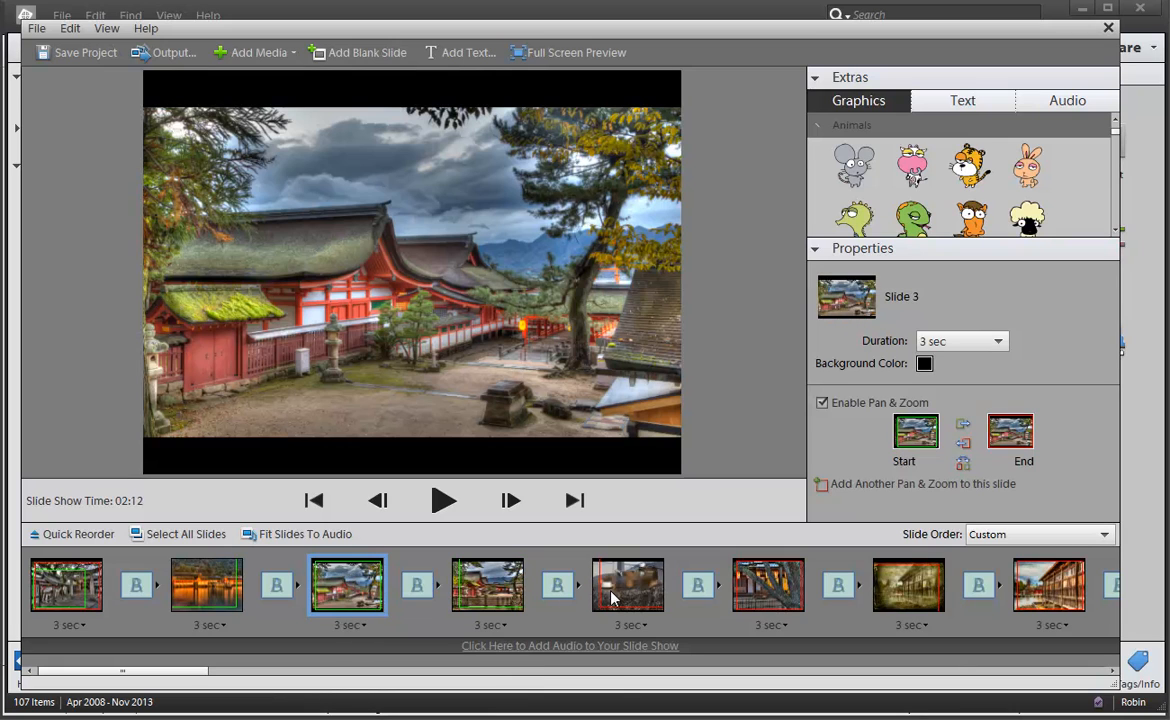
right_click(623, 591)
left_click(650, 599)
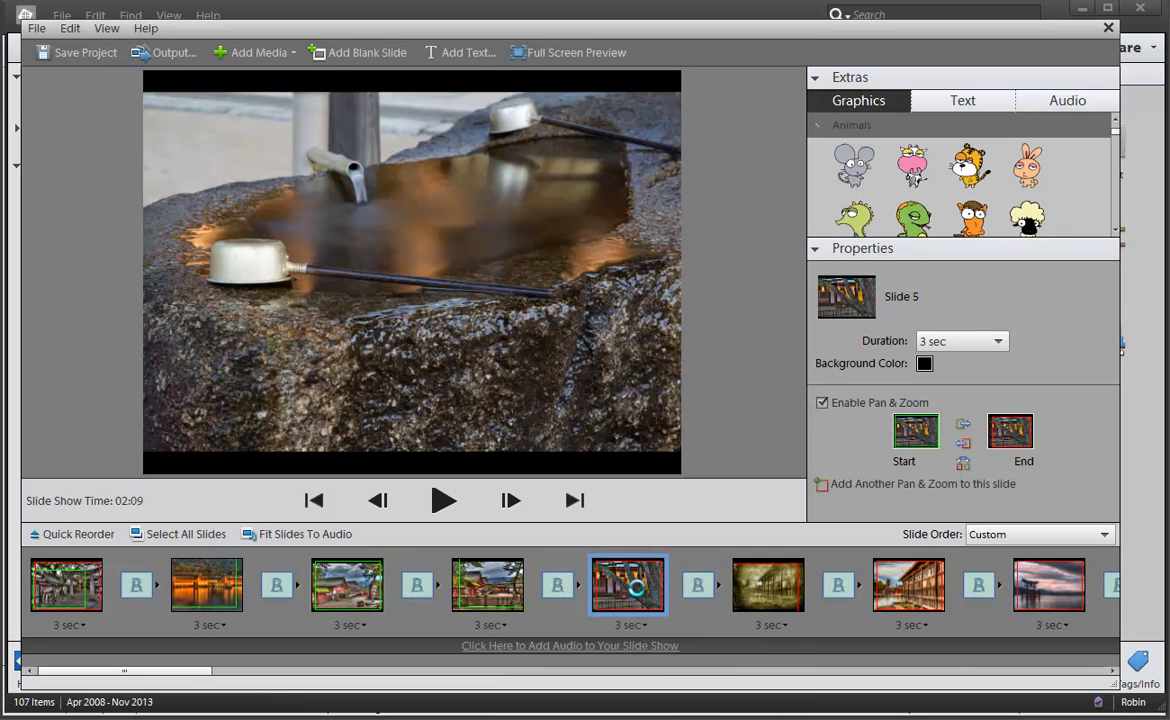
right_click(640, 588)
left_click(650, 591)
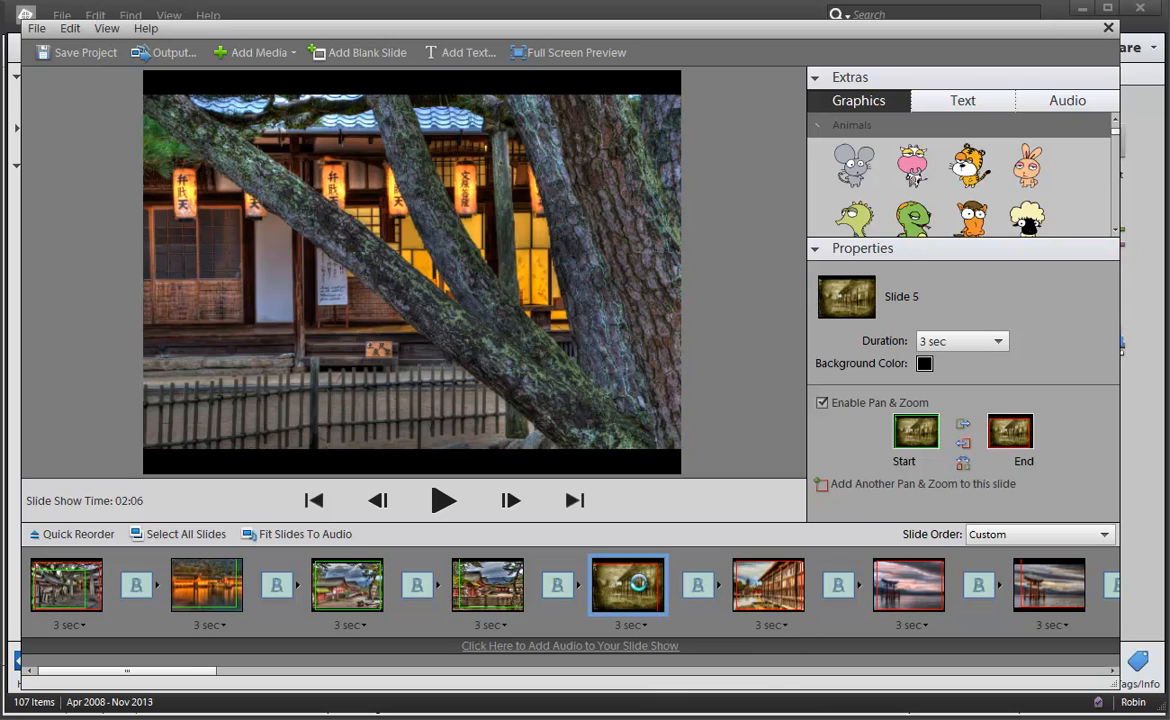
right_click(641, 589)
left_click(651, 591)
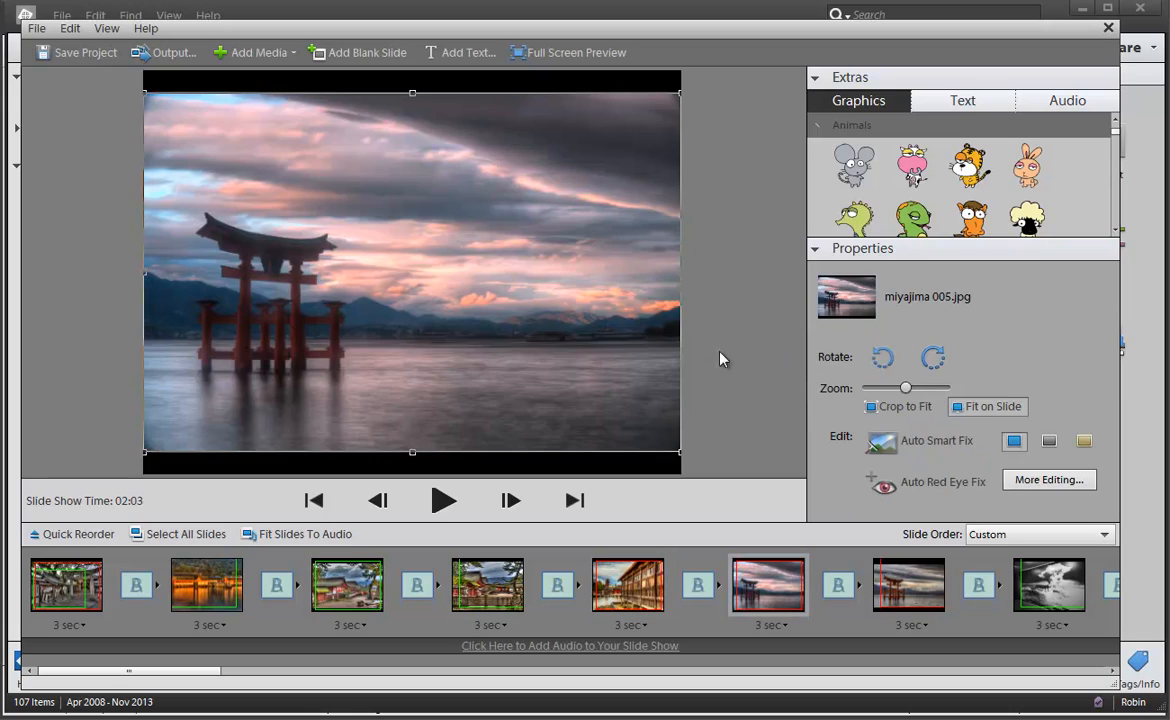
Step: Apply Crop to Fit to the two torii gate photos on slides 6 and 7
left_click(899, 408)
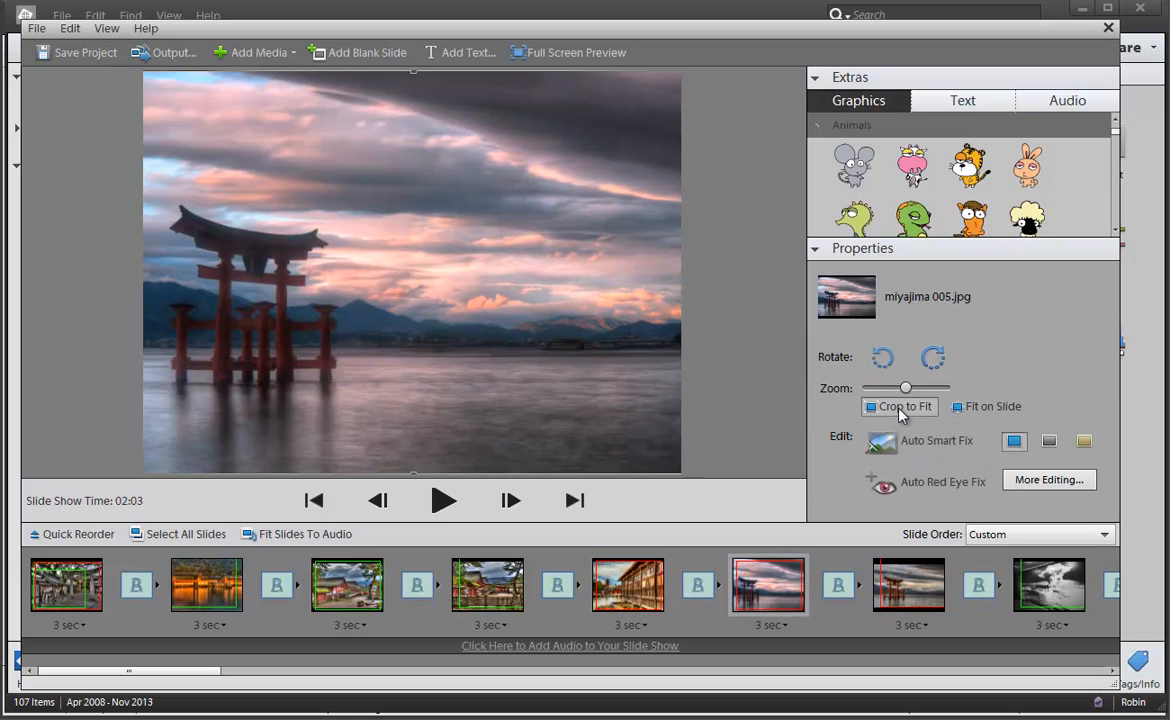
left_click(883, 583)
left_click(562, 360)
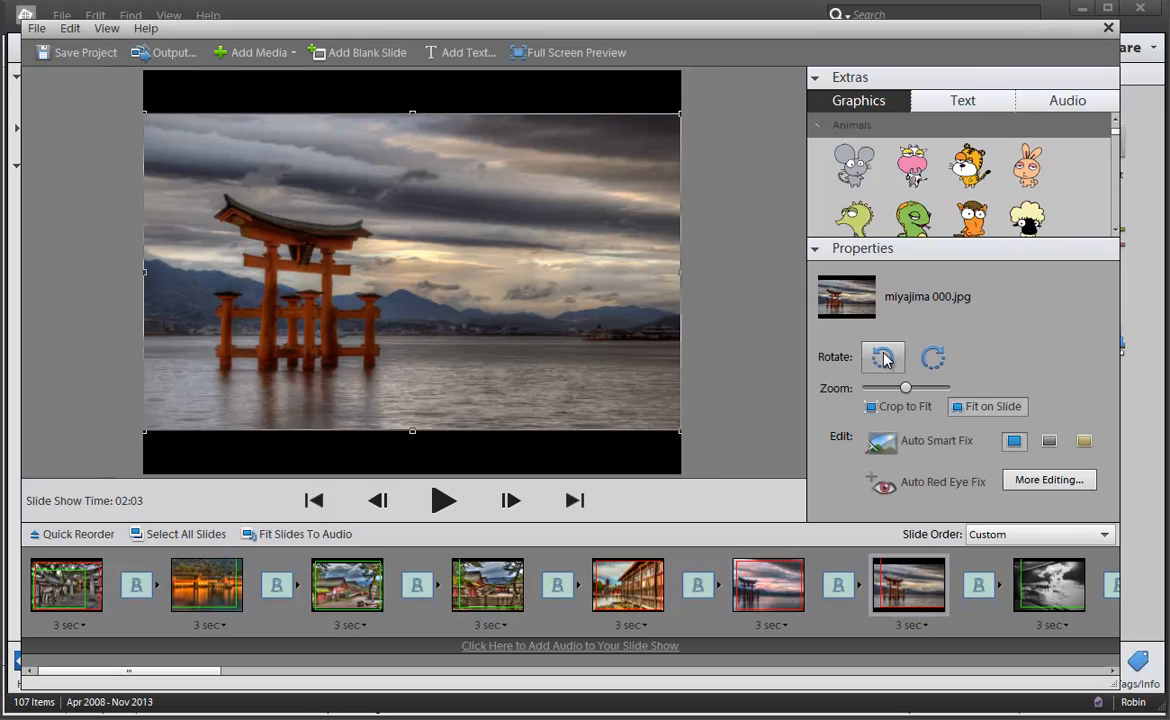
left_click(890, 408)
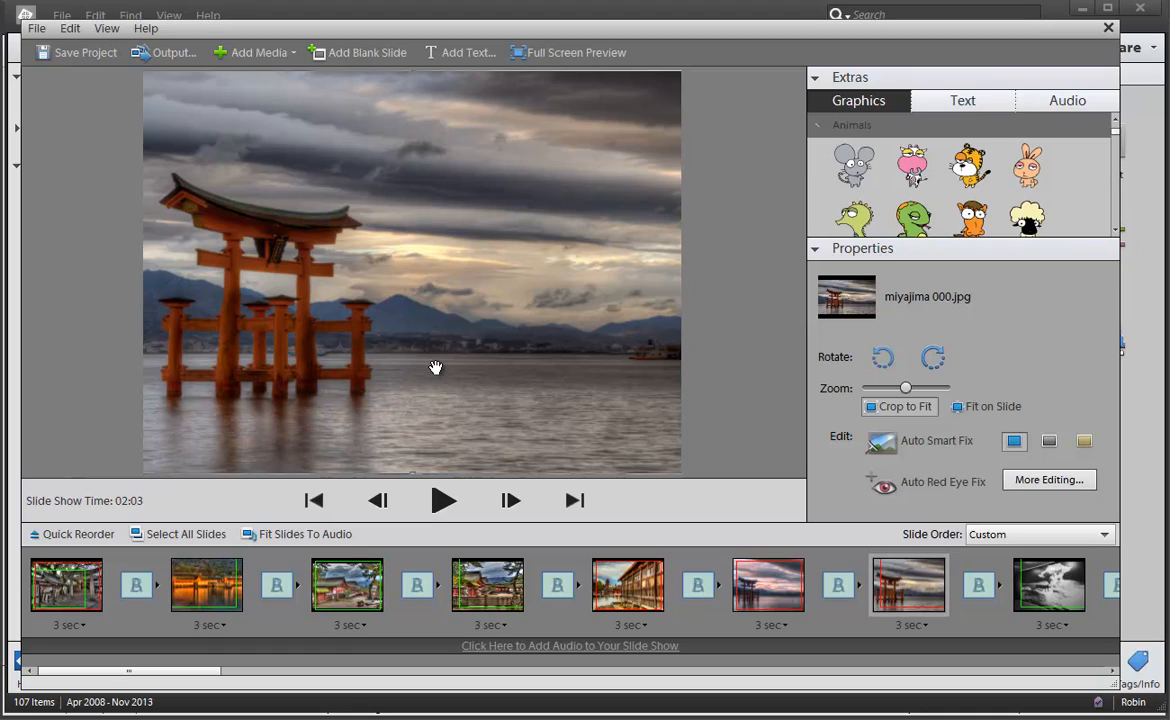
Step: Return to slide 3 and shrink its Pan & Zoom start frame slightly from the lower-right corner
left_click(628, 586)
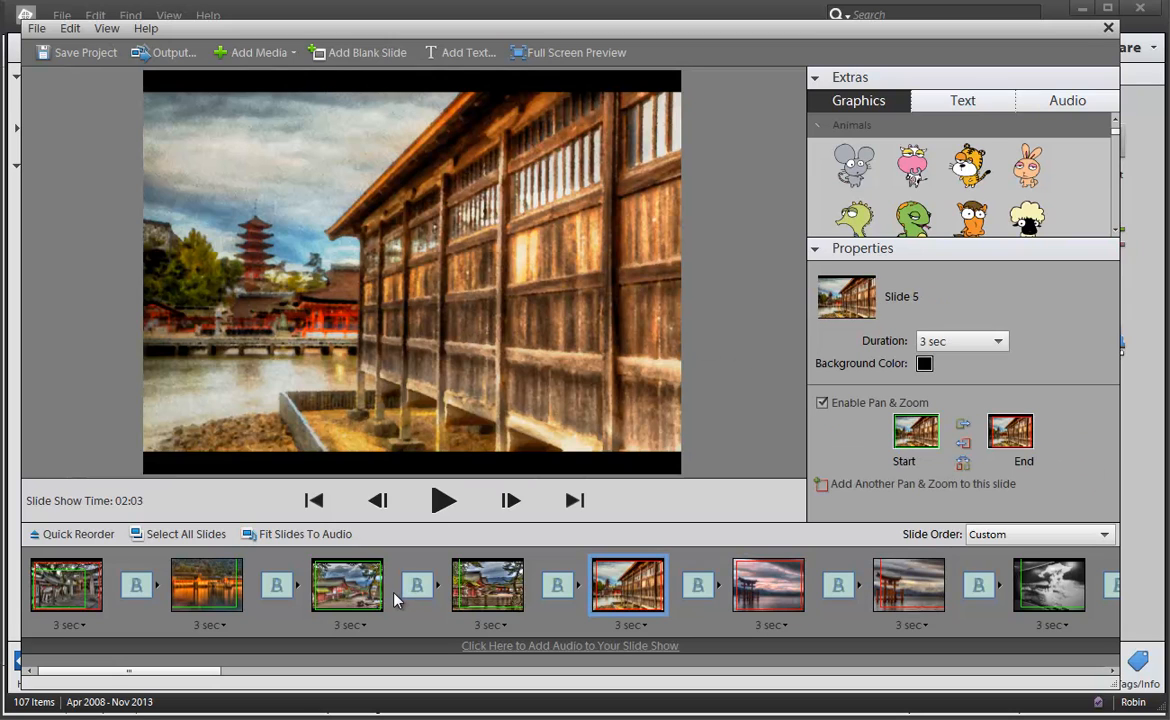
left_click(355, 586)
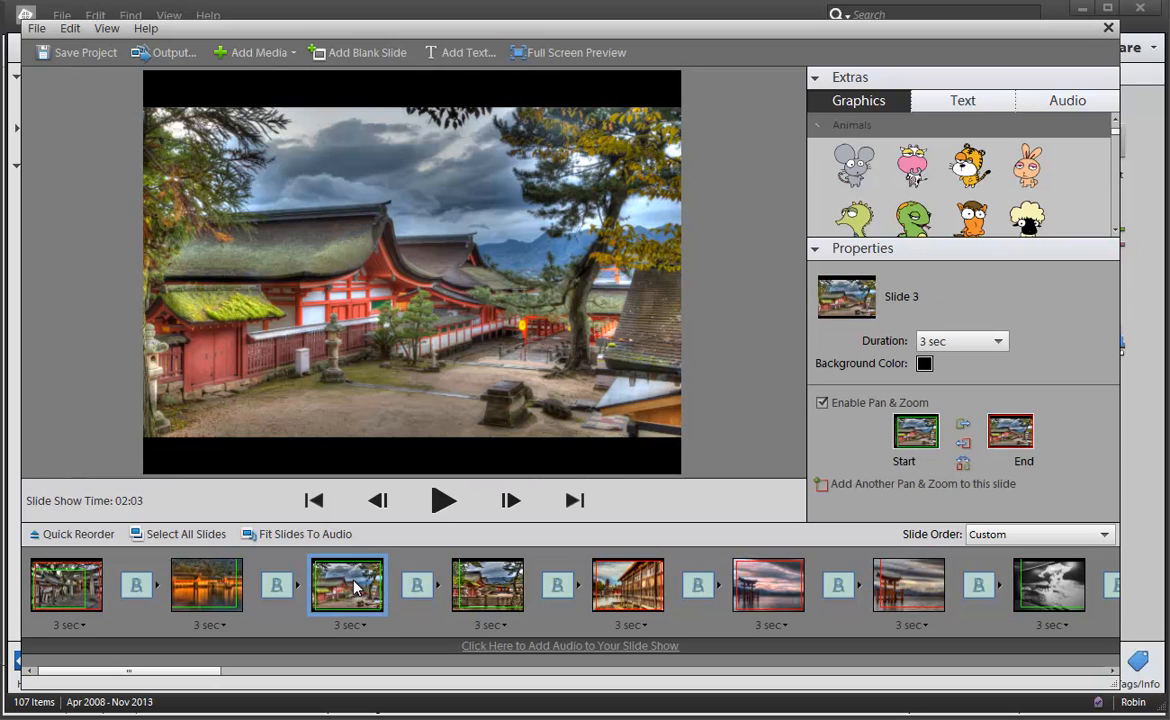
left_click(598, 410)
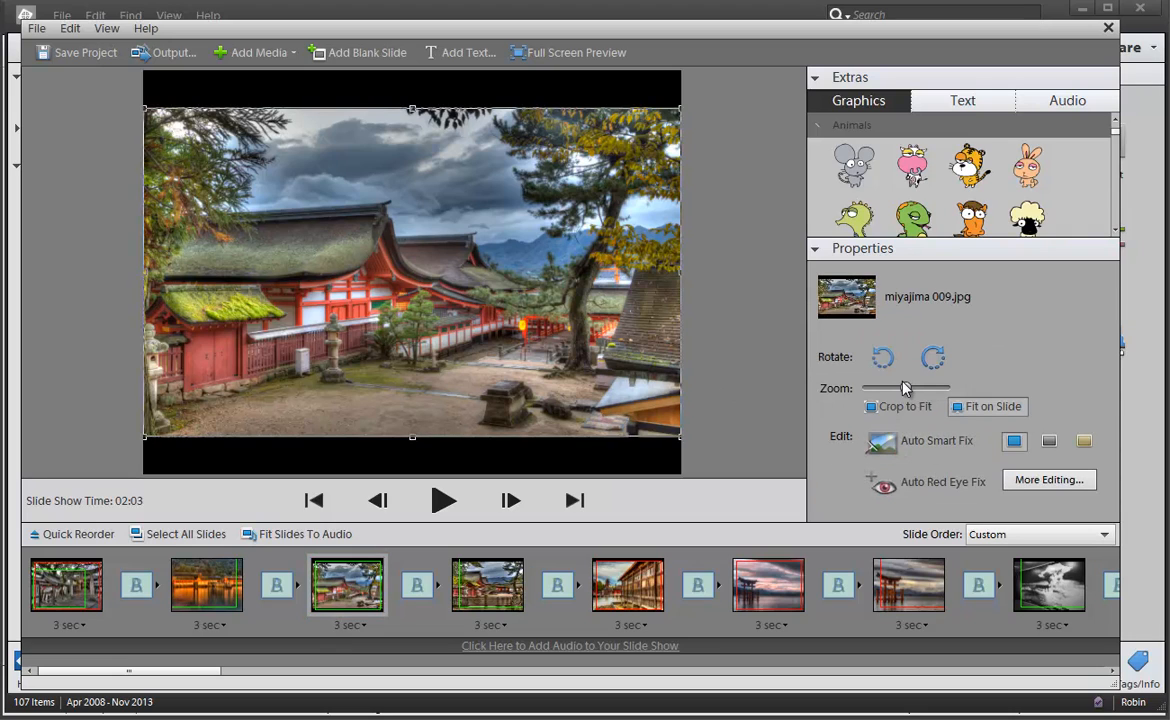
left_click(351, 582)
left_click(922, 432)
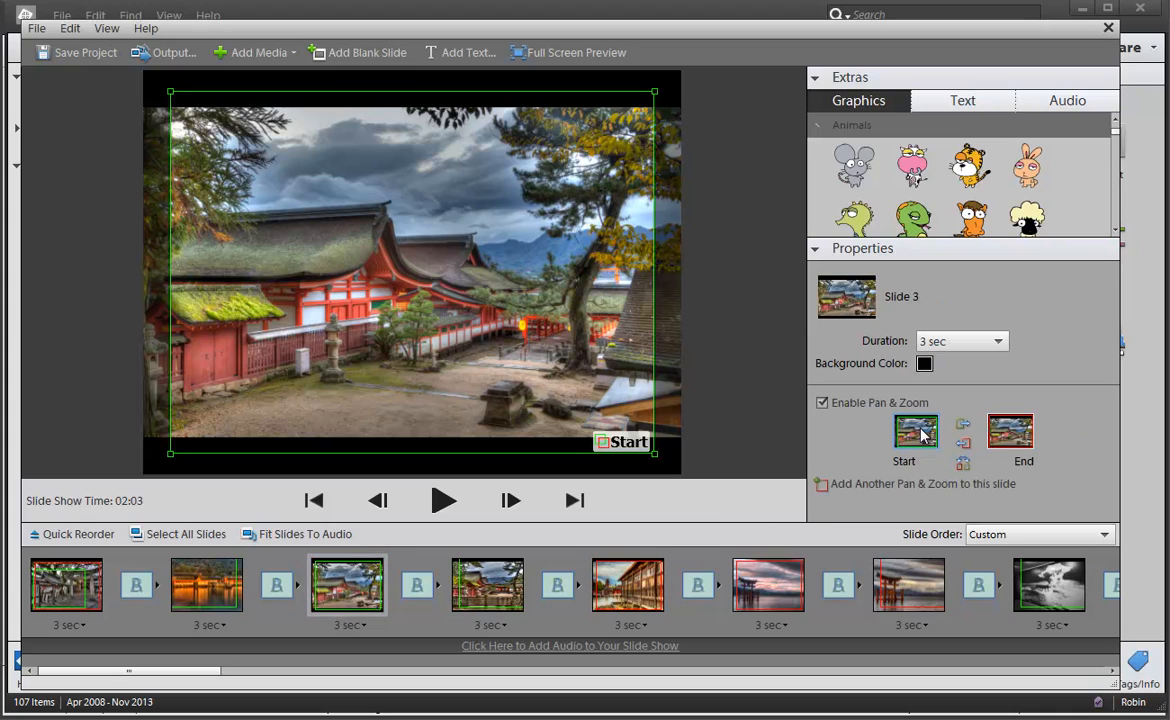
left_click_drag(655, 455, 632, 437)
Step: Shrink slide 3's Pan & Zoom end frame to about two-thirds of the slide's width over the temple buildings, and preview through slide 4
left_click(963, 427)
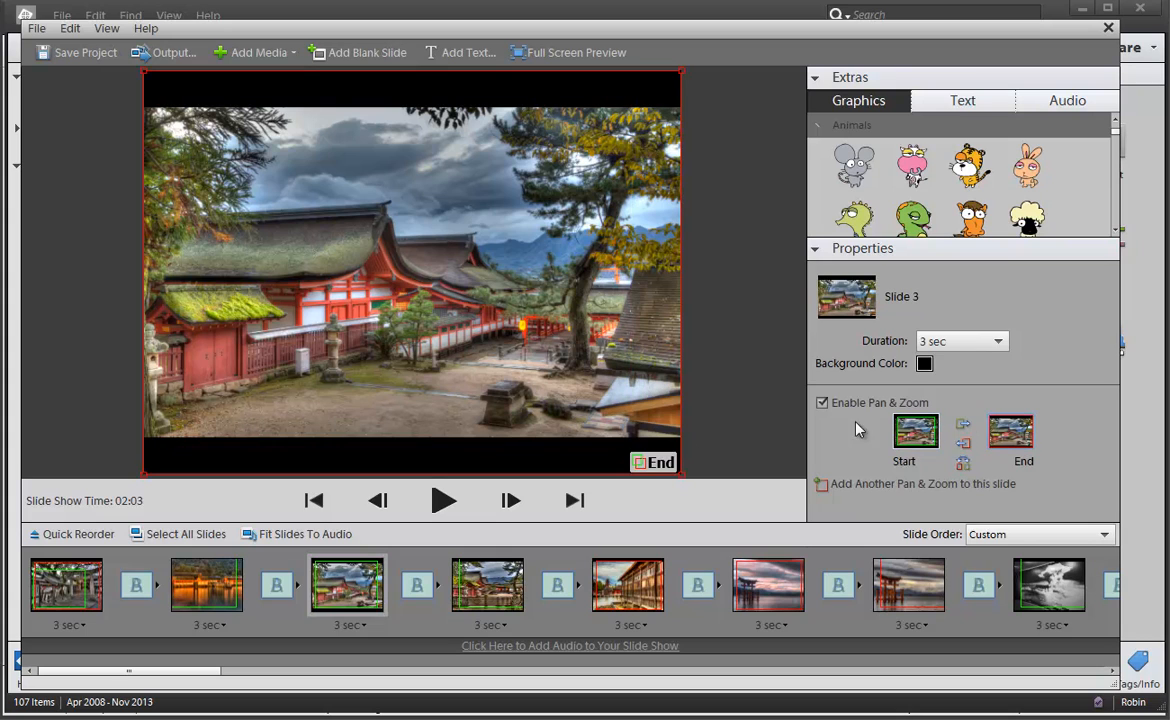
left_click_drag(680, 476, 514, 353)
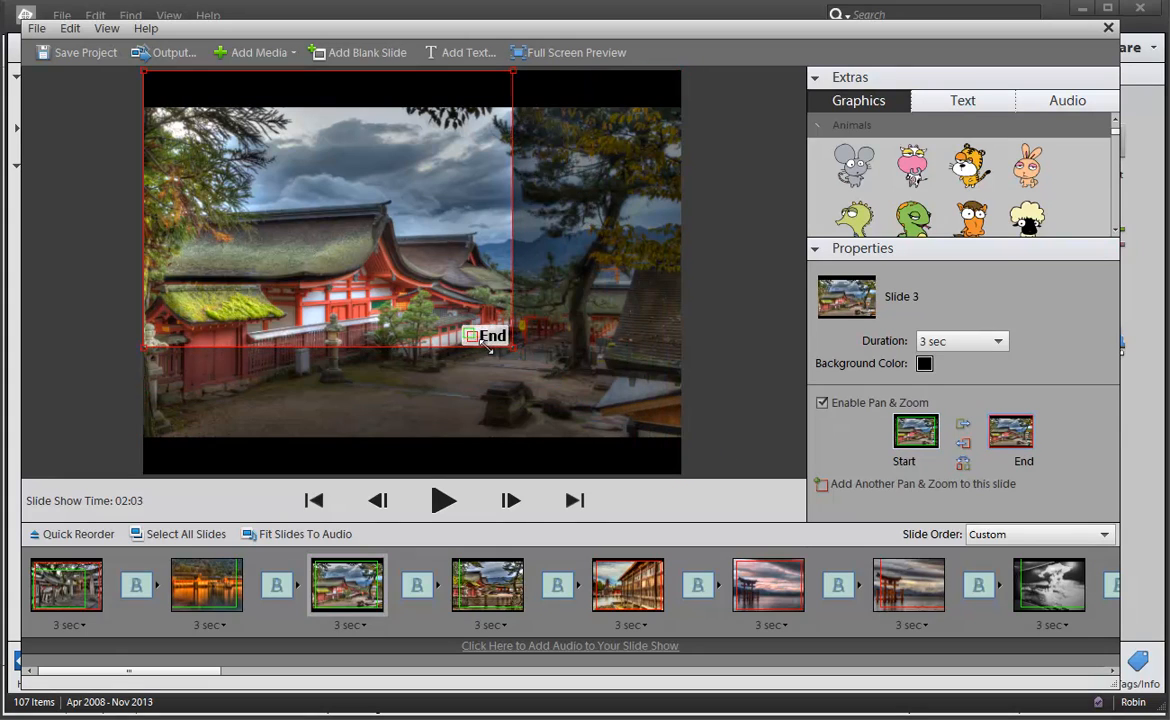
left_click_drag(408, 270, 436, 345)
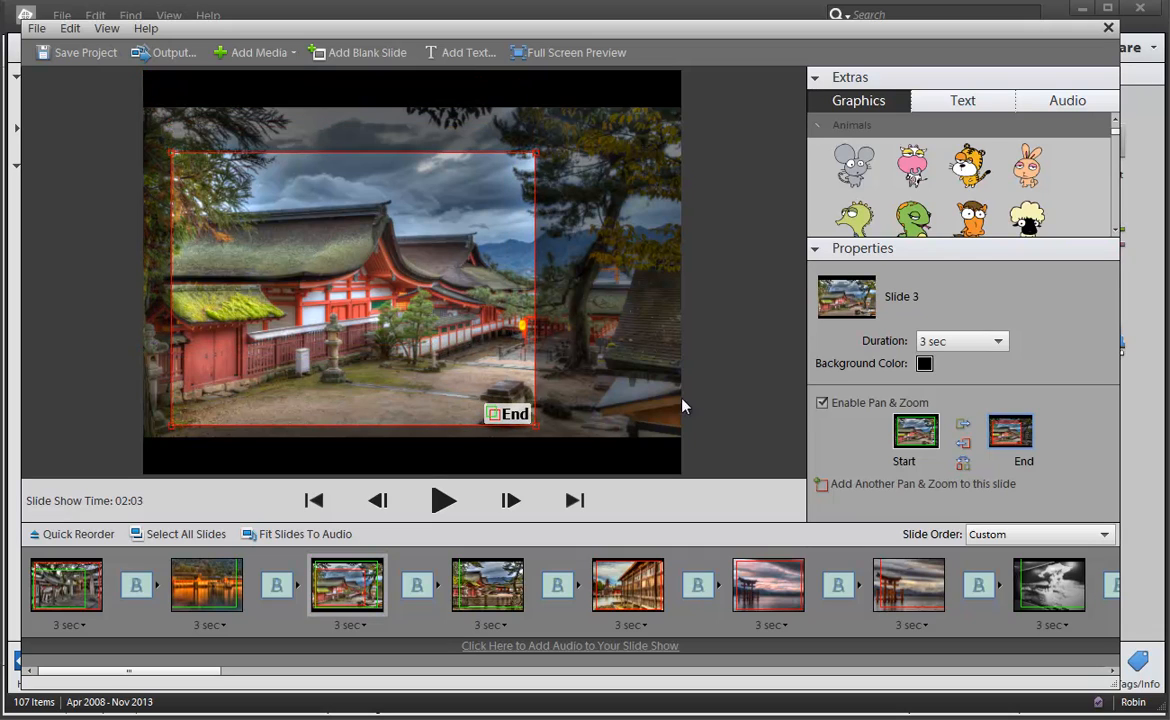
left_click(440, 505)
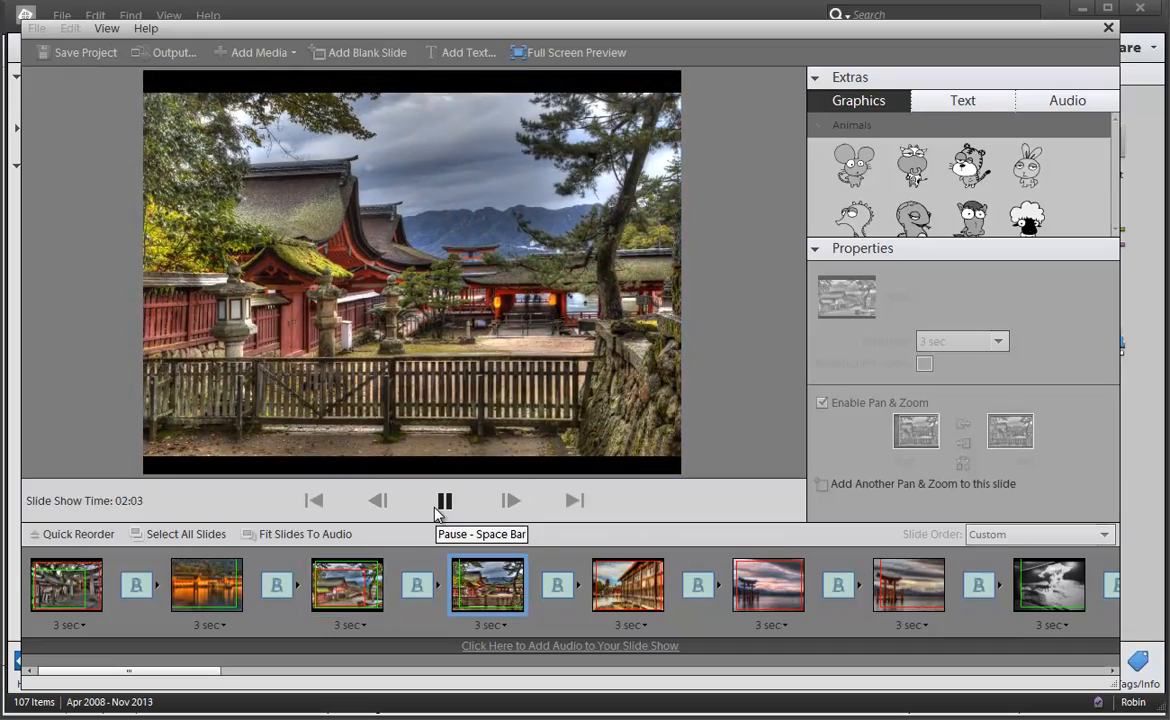
left_click(444, 501)
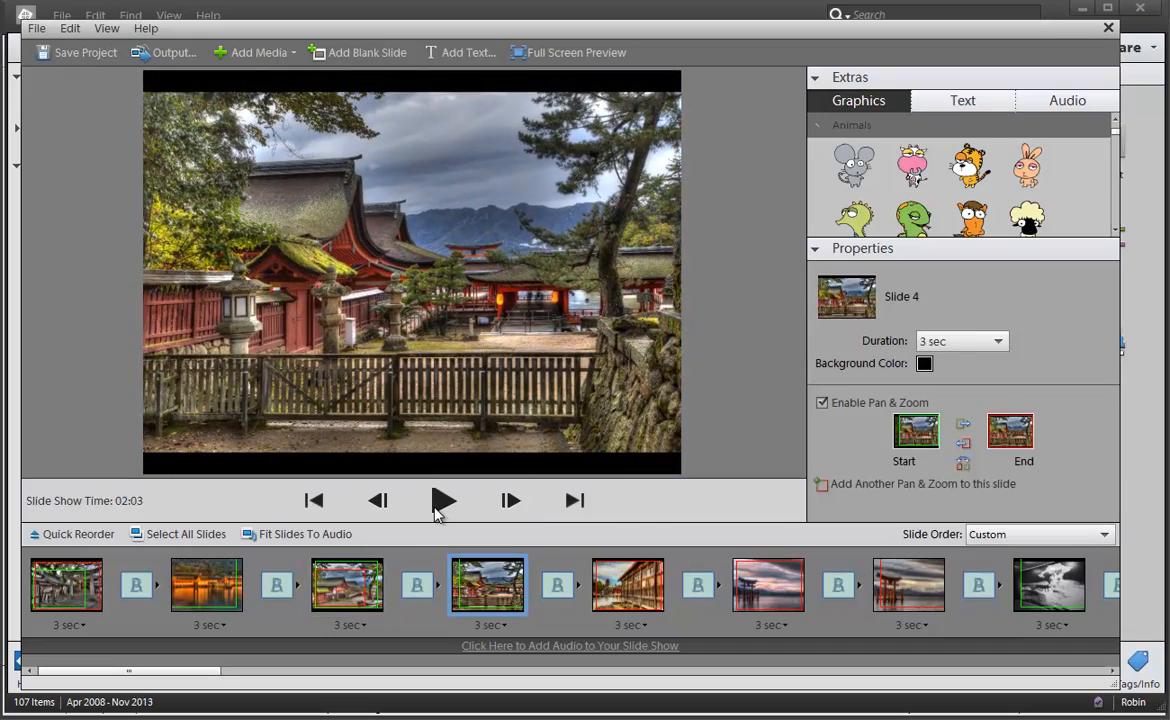
Step: Insert a blank slide directly after slide 1
left_click(73, 587)
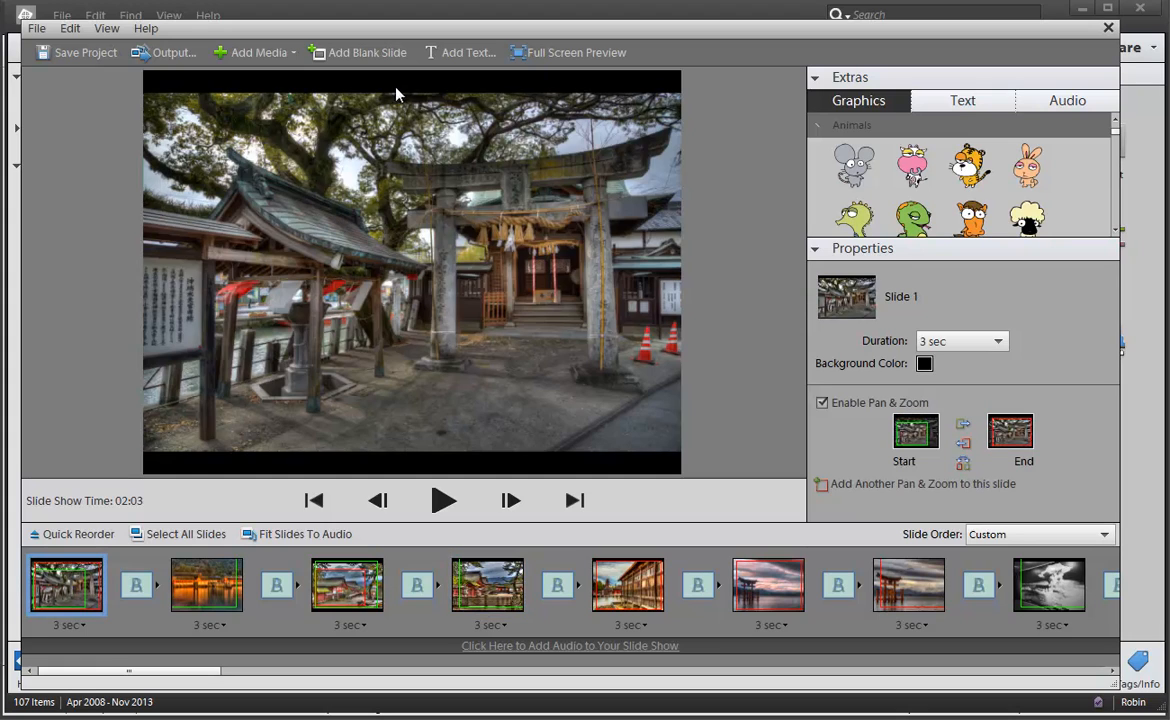
left_click(386, 54)
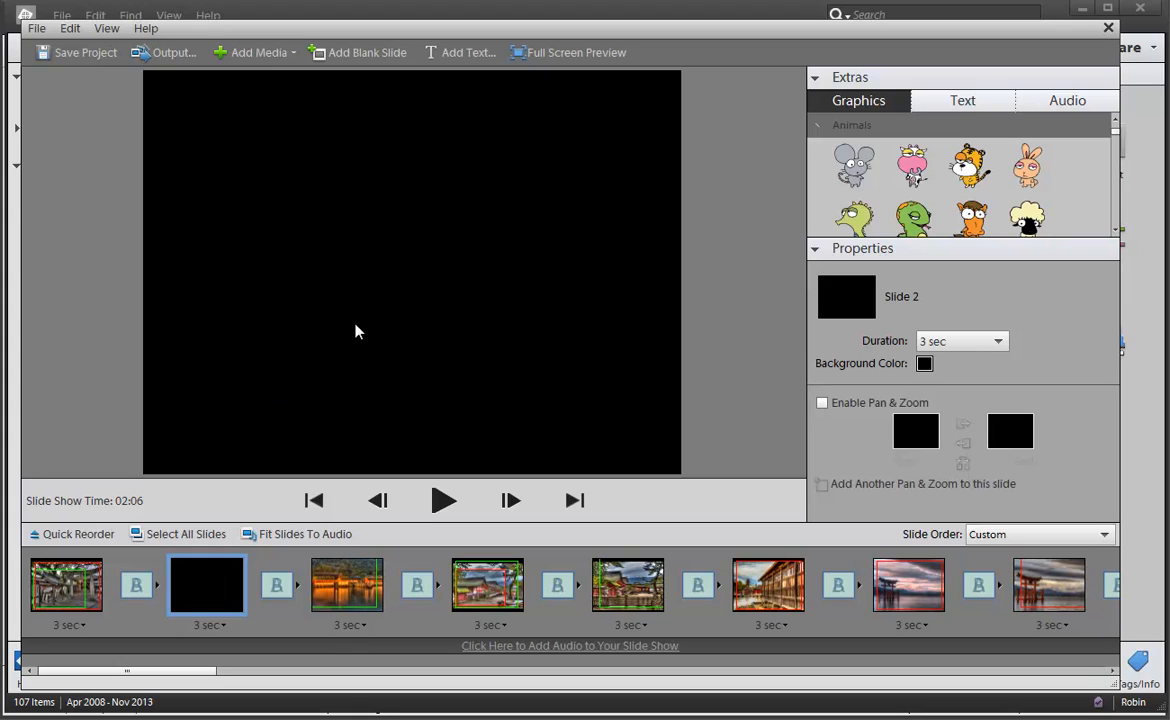
Step: Add a title to slide 2 in the red shadowed text style, reading the traveller's first name plus "in Japan", and nudge it slightly down and right
left_click(955, 100)
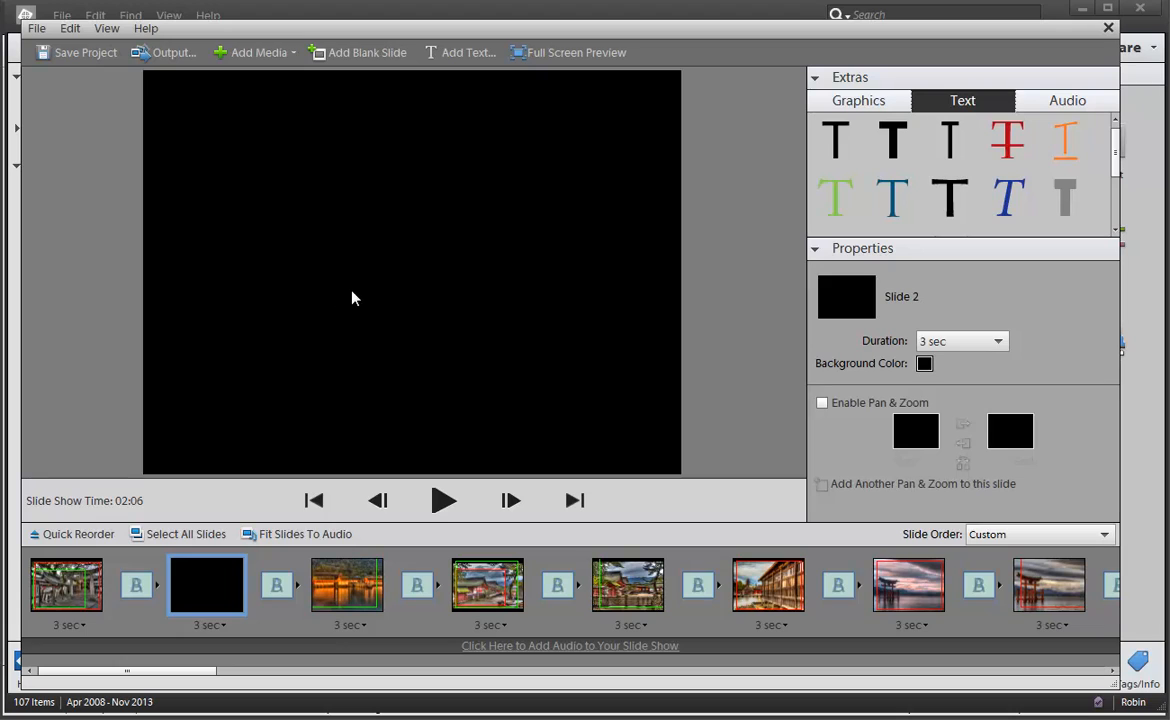
left_click(445, 53)
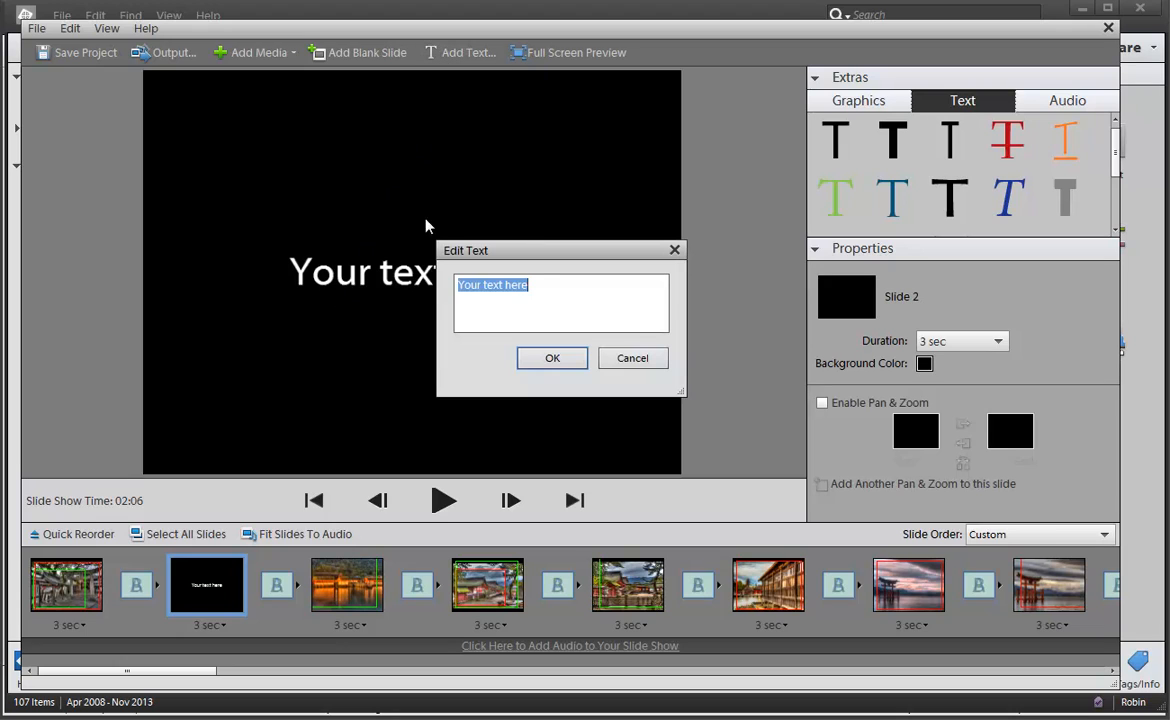
left_click(624, 359)
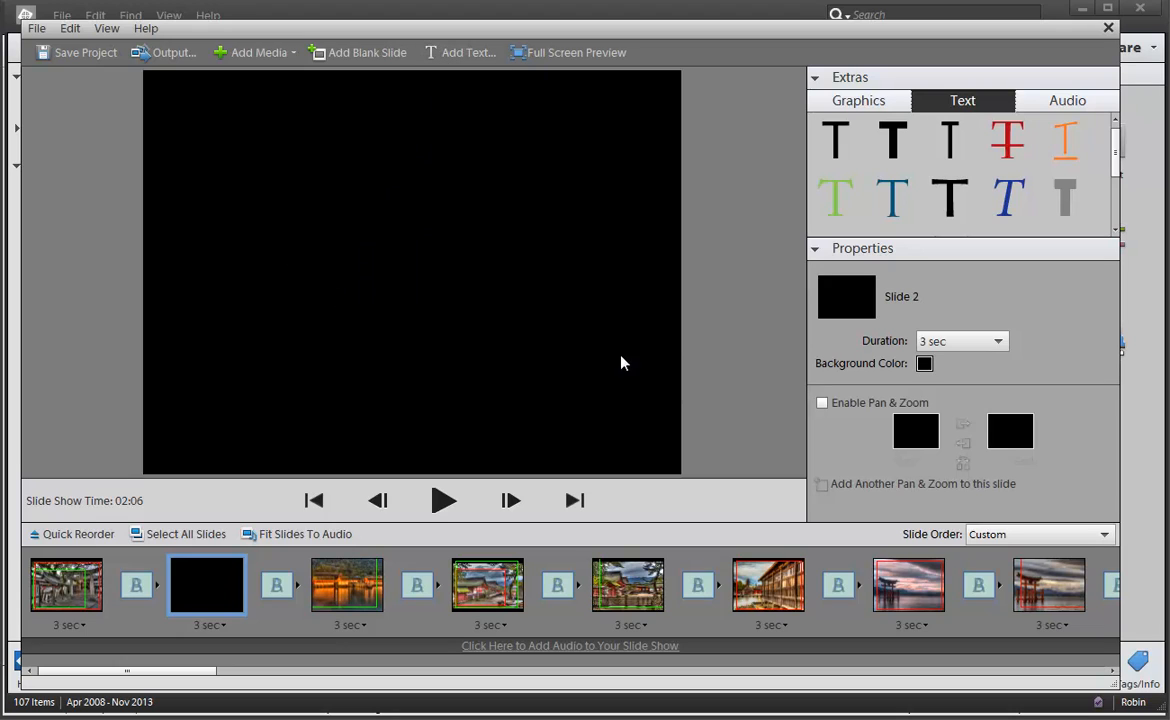
left_click_drag(1117, 157, 1122, 218)
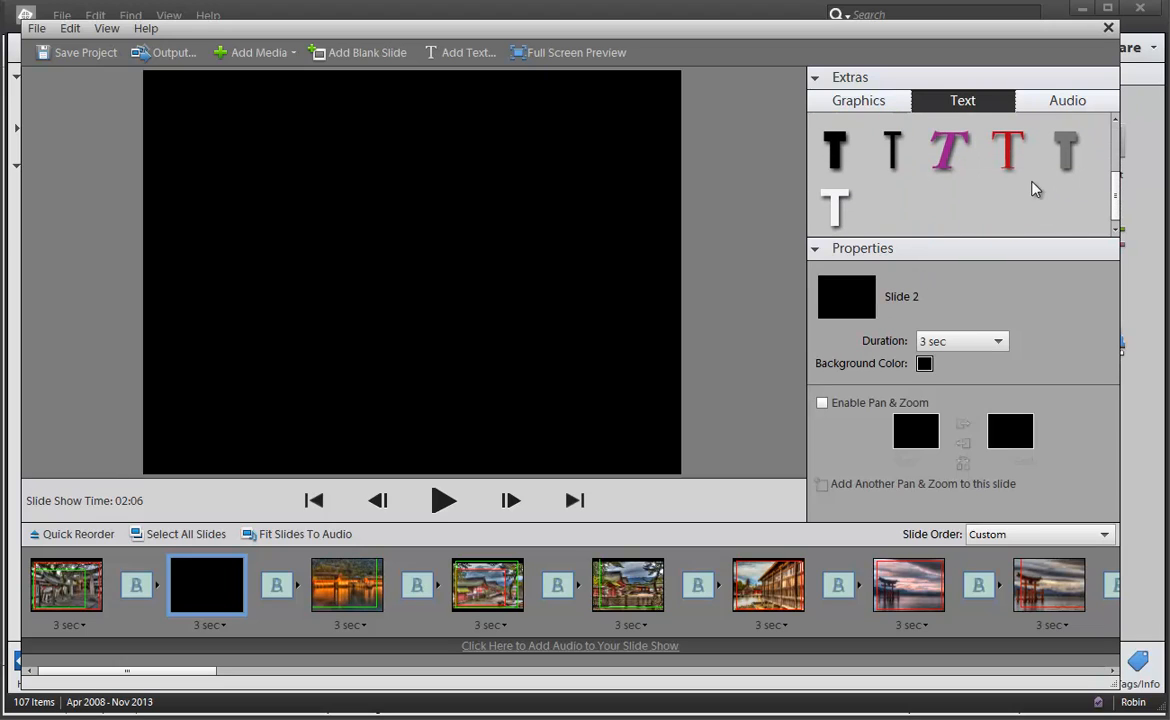
double_click(1010, 157)
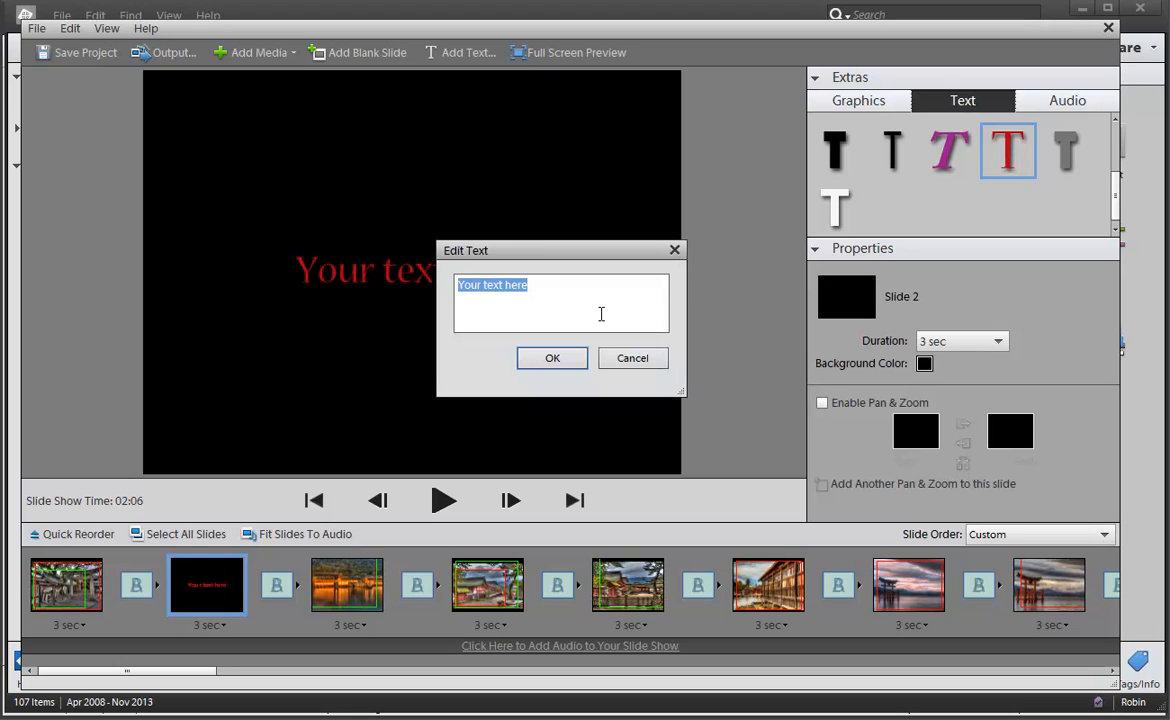
type("Robin in Japan")
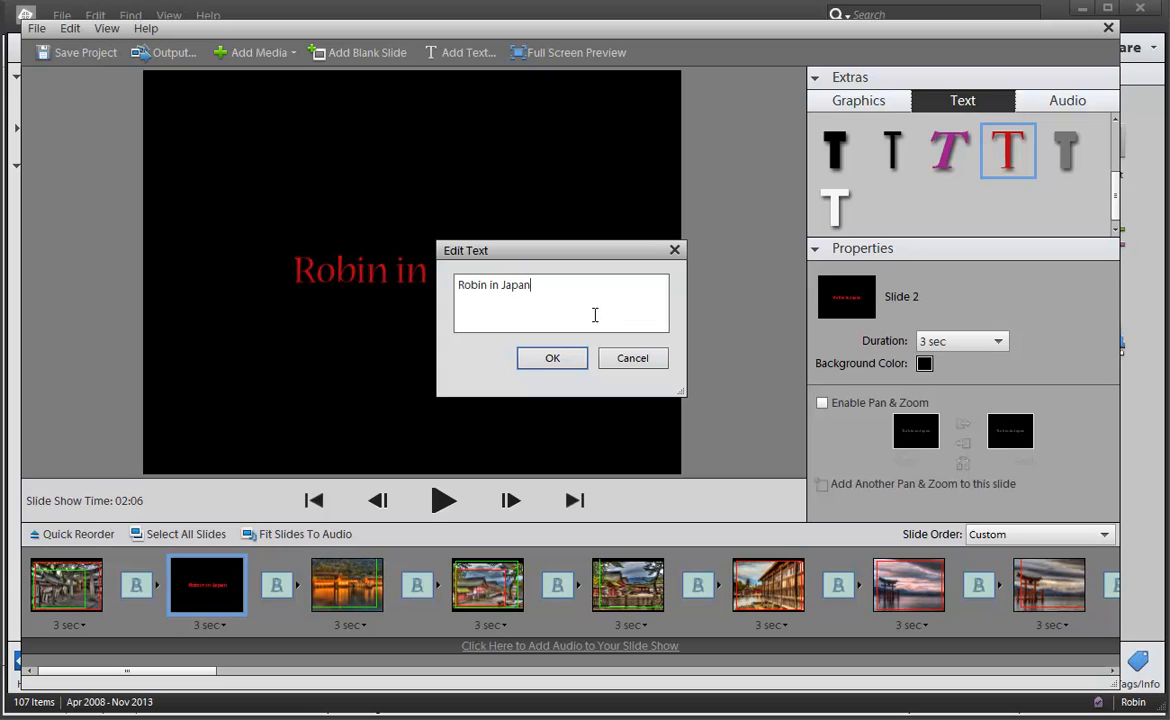
left_click(575, 359)
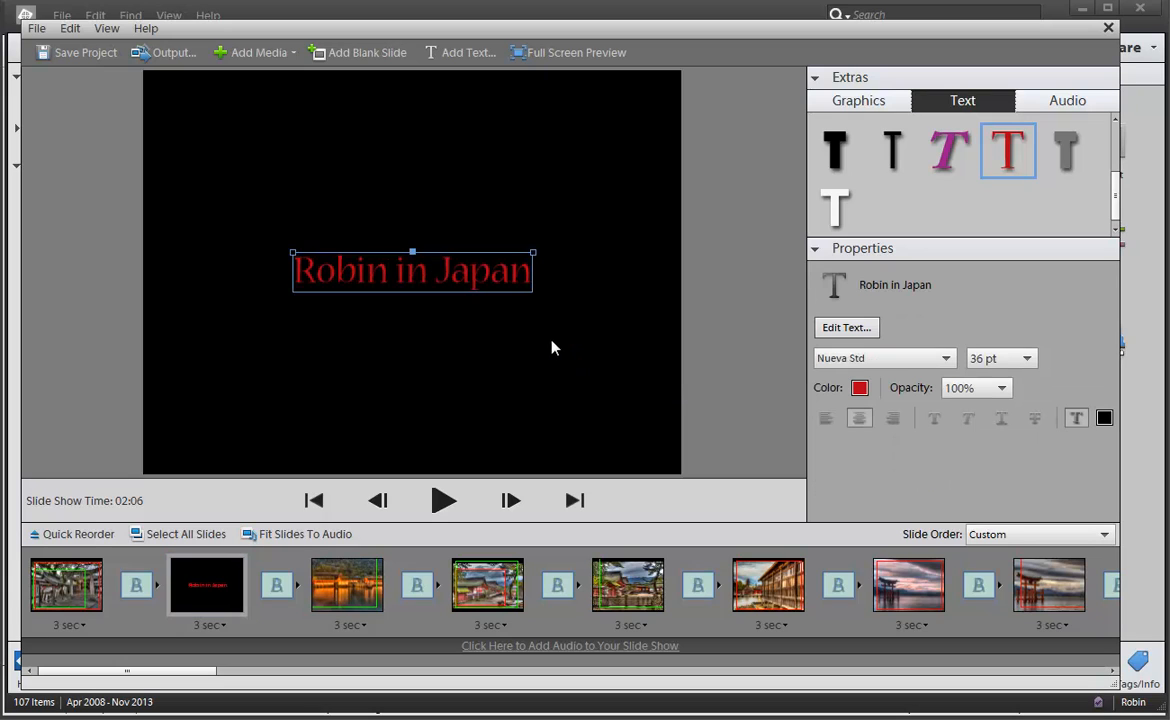
mouse_move(506, 277)
left_mouse_down()
mouse_move(499, 358)
mouse_move(504, 324)
mouse_move(444, 394)
mouse_move(501, 416)
mouse_move(509, 285)
mouse_move(533, 287)
mouse_move(523, 284)
left_mouse_up()
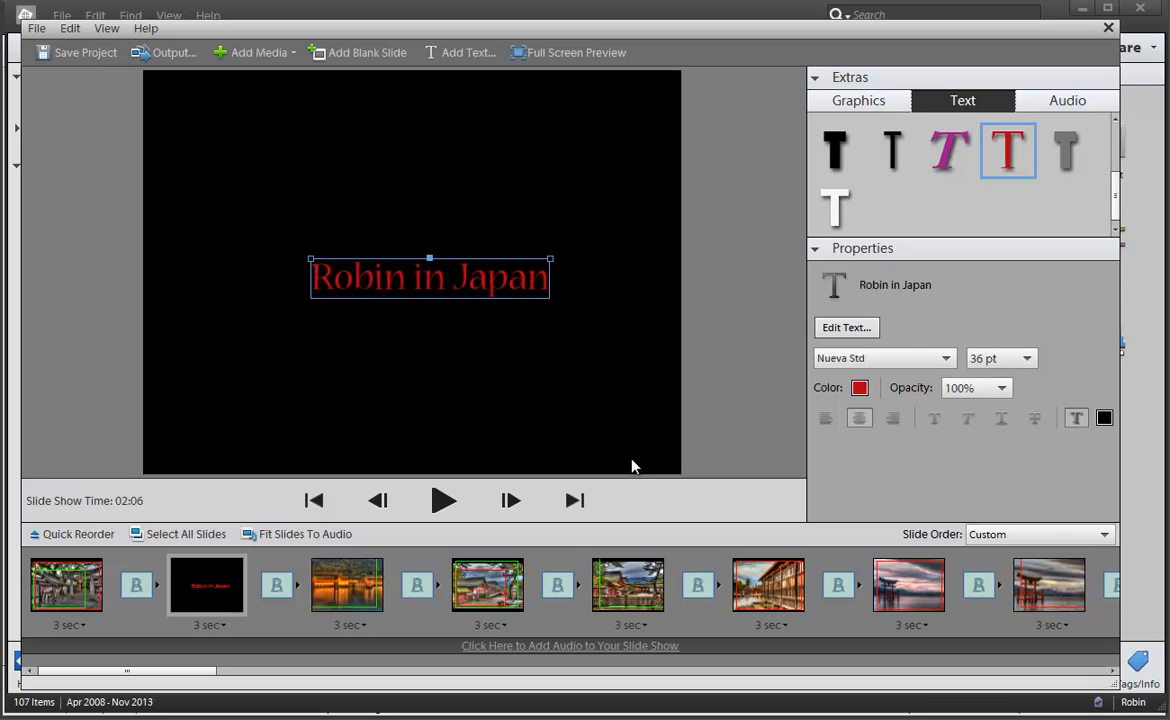
Step: Change slide 2's background color to dark grey (#535353)
left_click(817, 250)
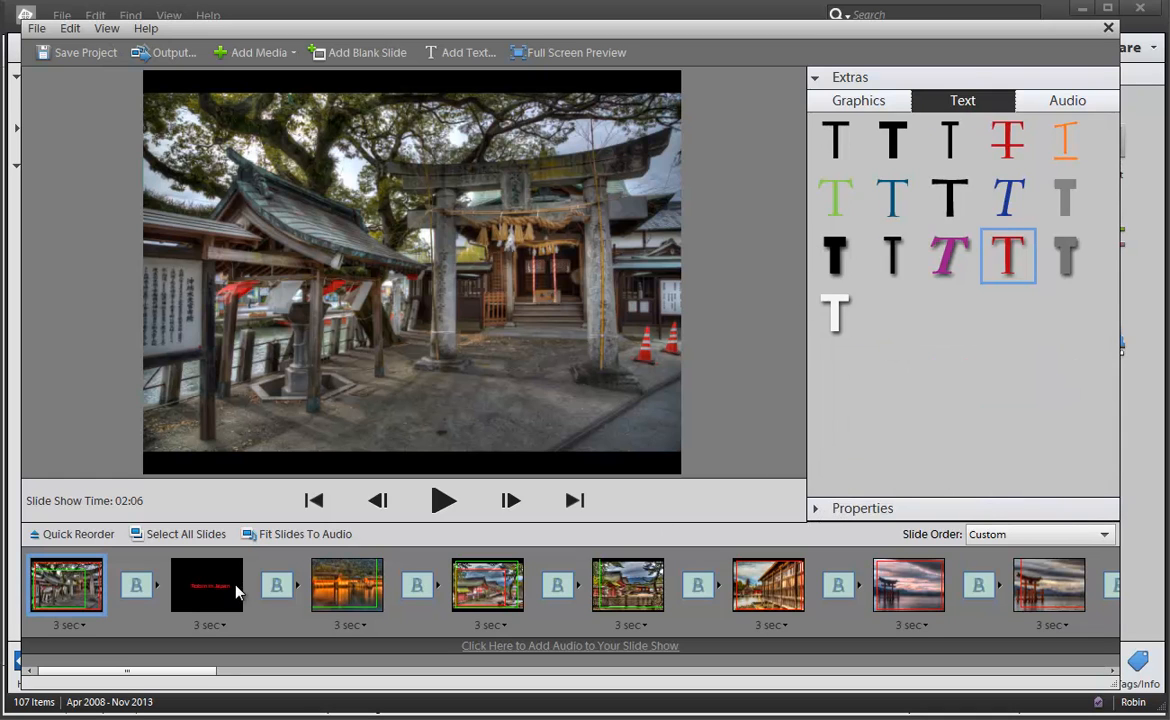
double_click(224, 590)
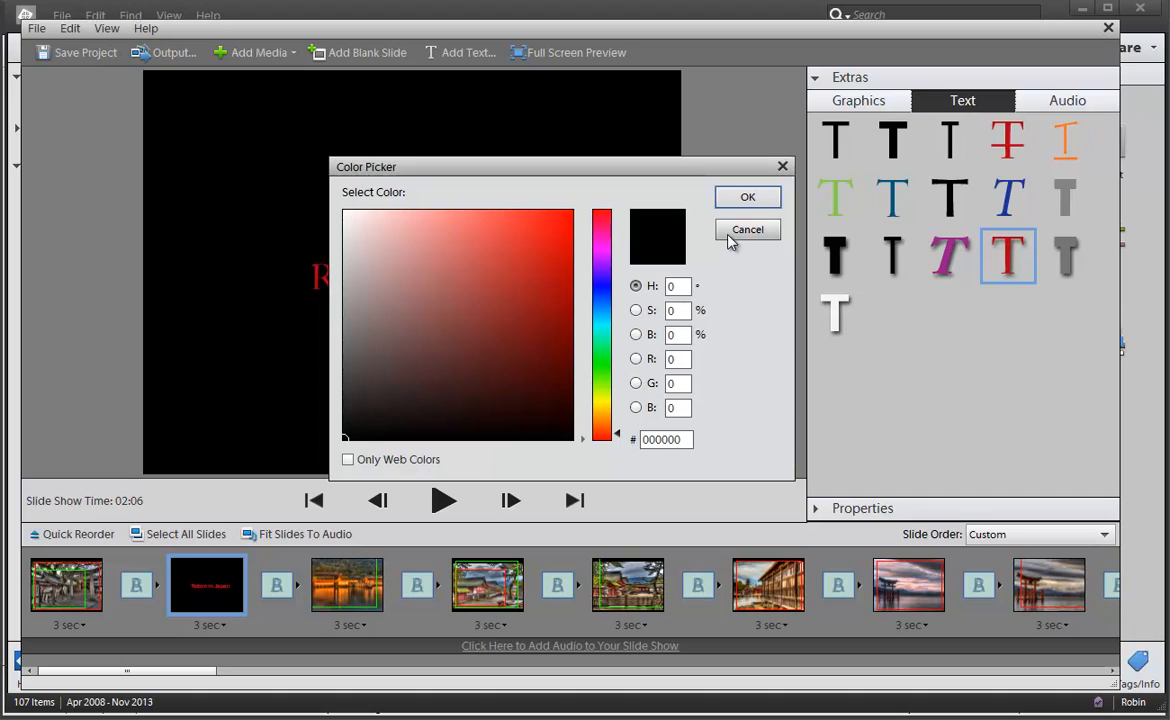
left_click_drag(387, 398, 343, 363)
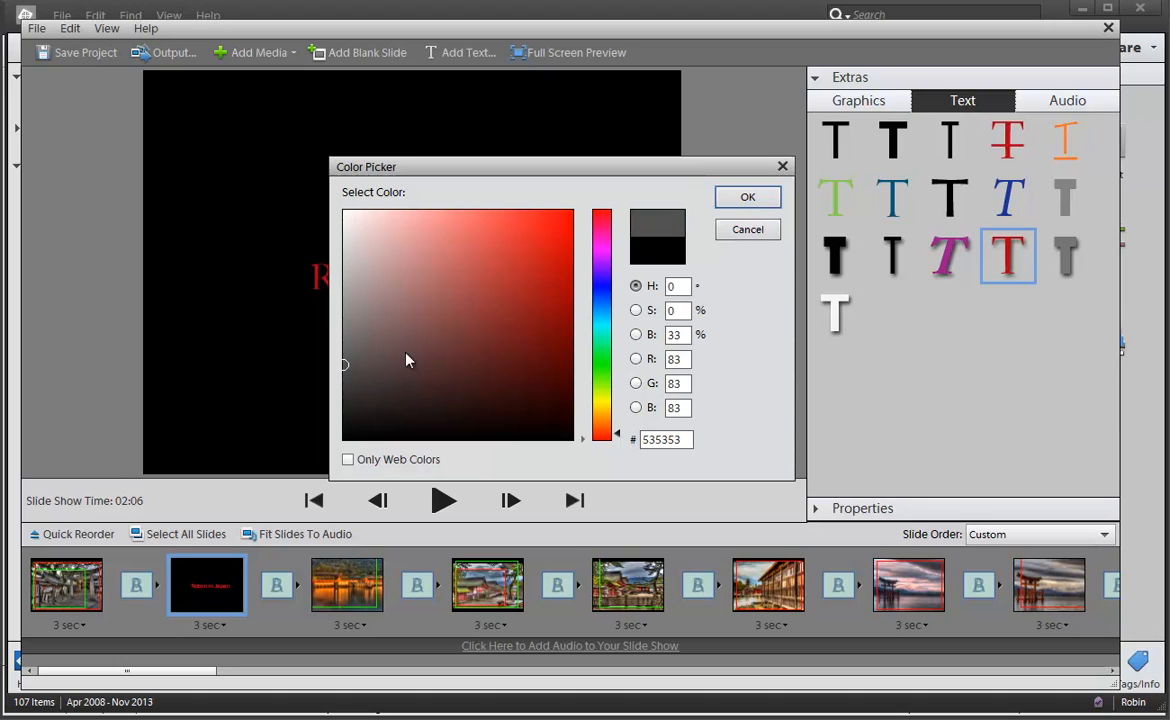
left_click(747, 197)
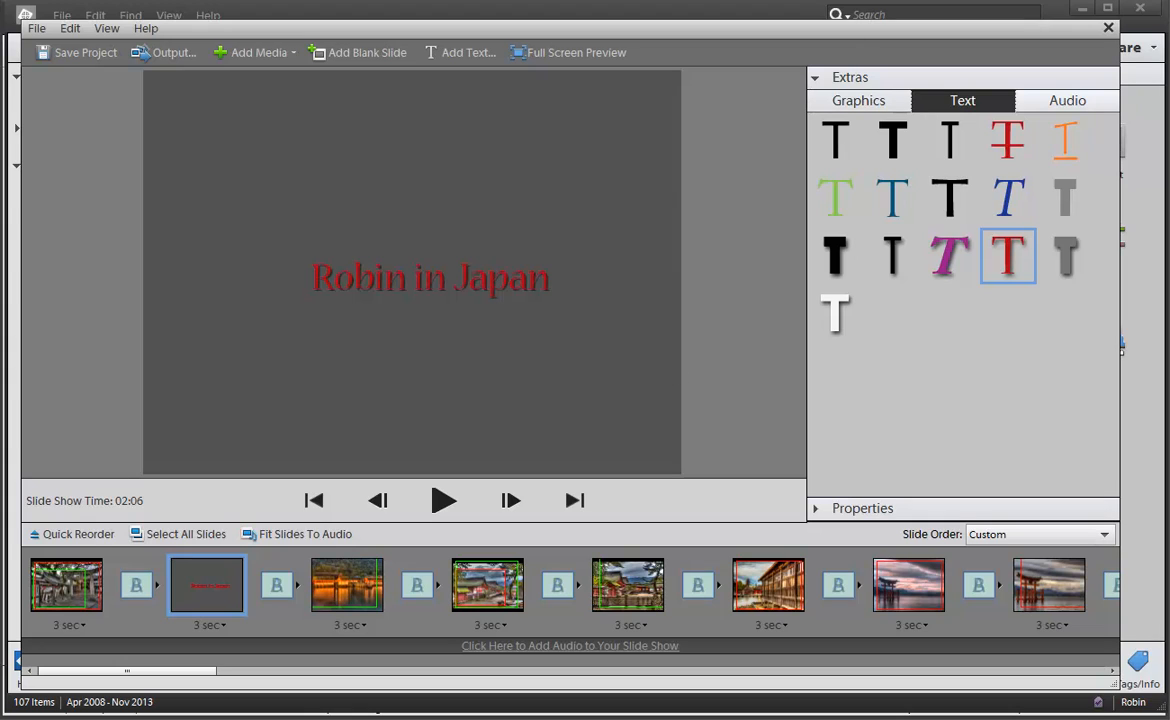
Step: Enable Pan & Zoom on slide 2, with a start frame about a third of the slide's width before the title and a smaller end frame over its end
left_click(816, 508)
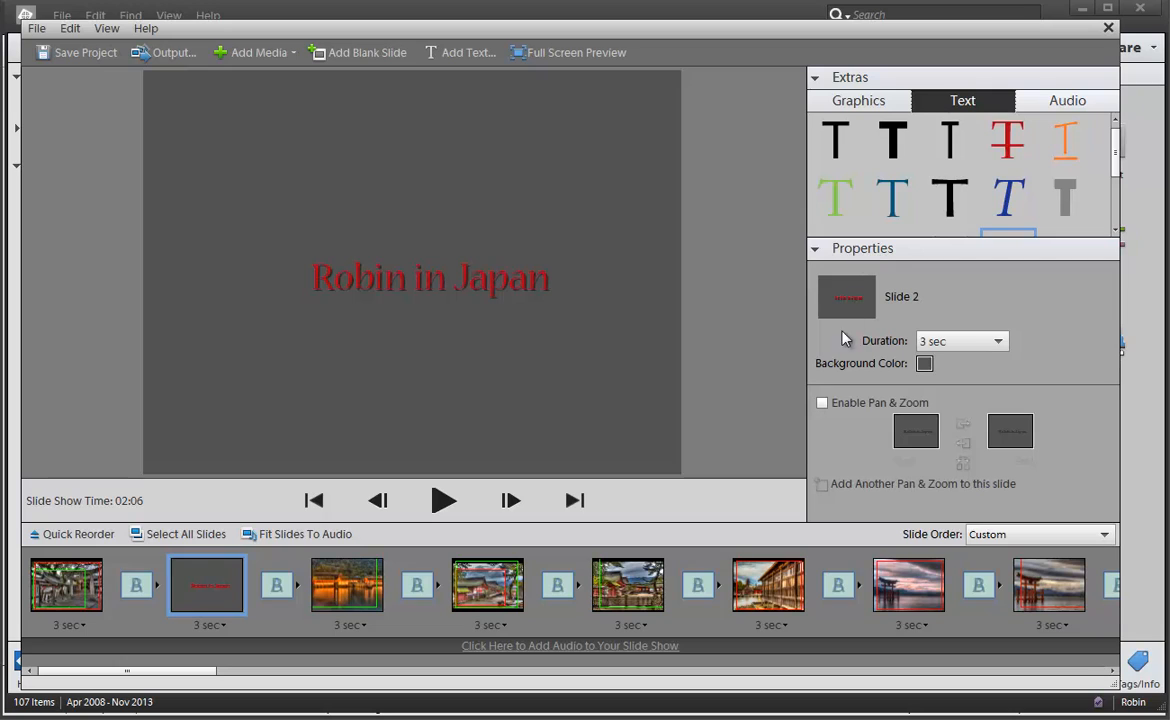
left_click(823, 403)
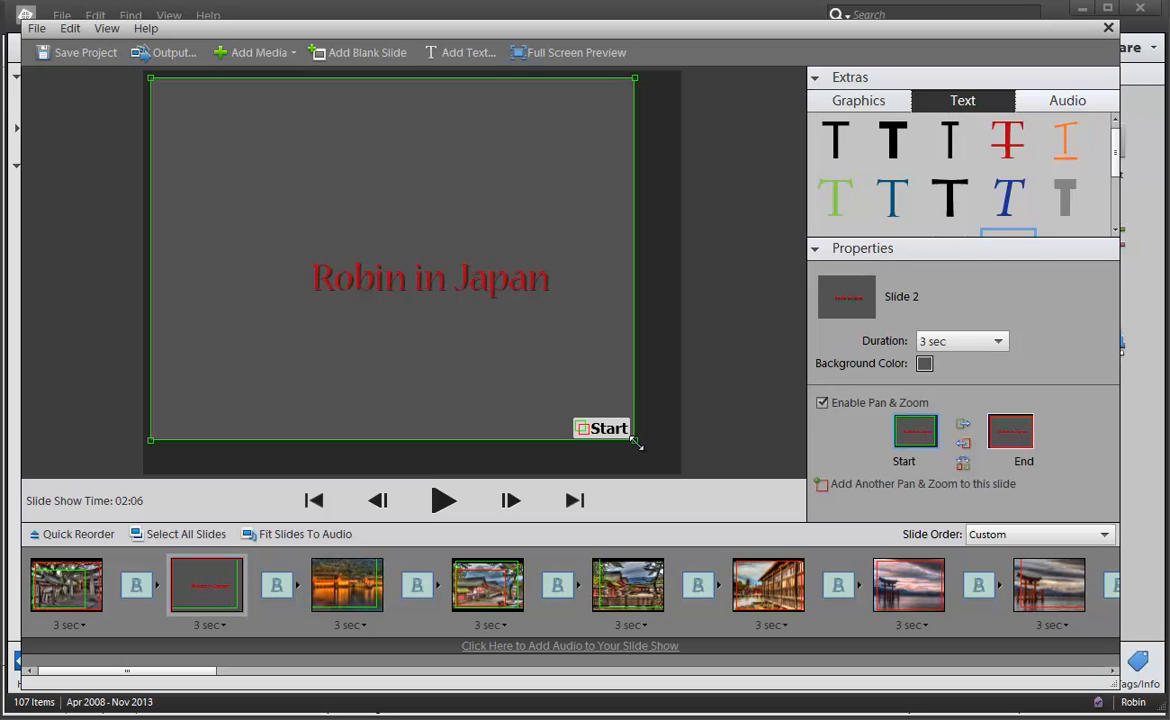
left_click_drag(636, 443, 290, 222)
left_click_drag(272, 162, 260, 293)
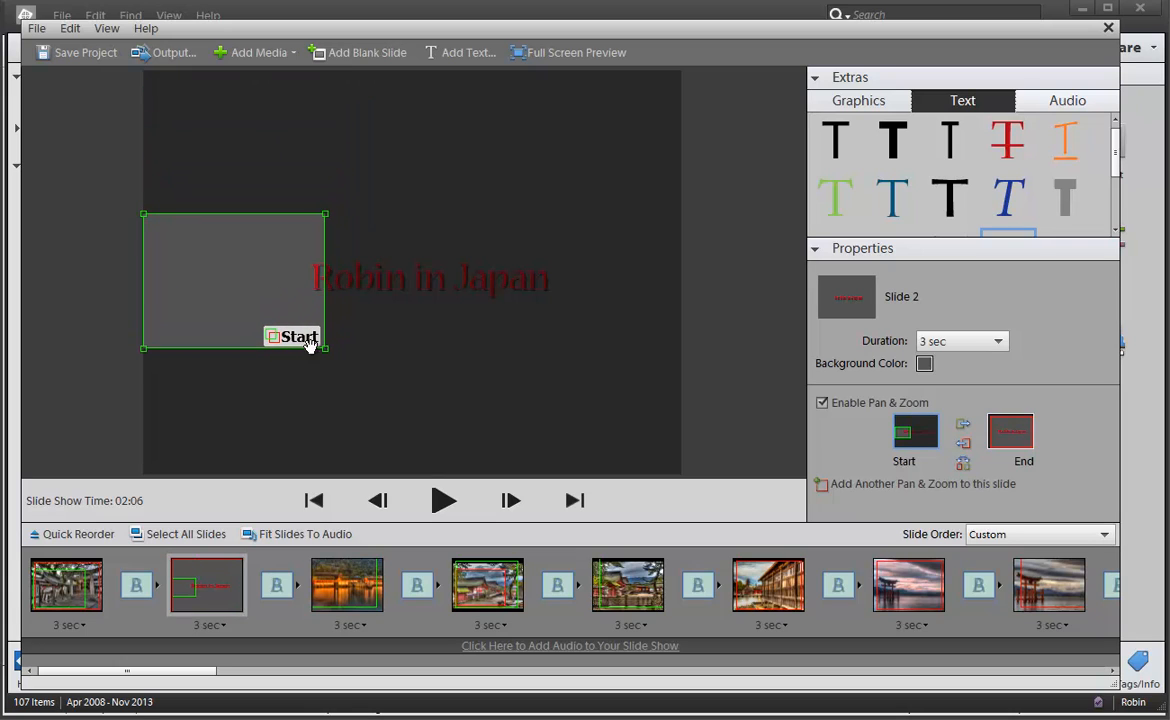
left_click_drag(326, 350, 312, 338)
left_click_drag(282, 275, 282, 280)
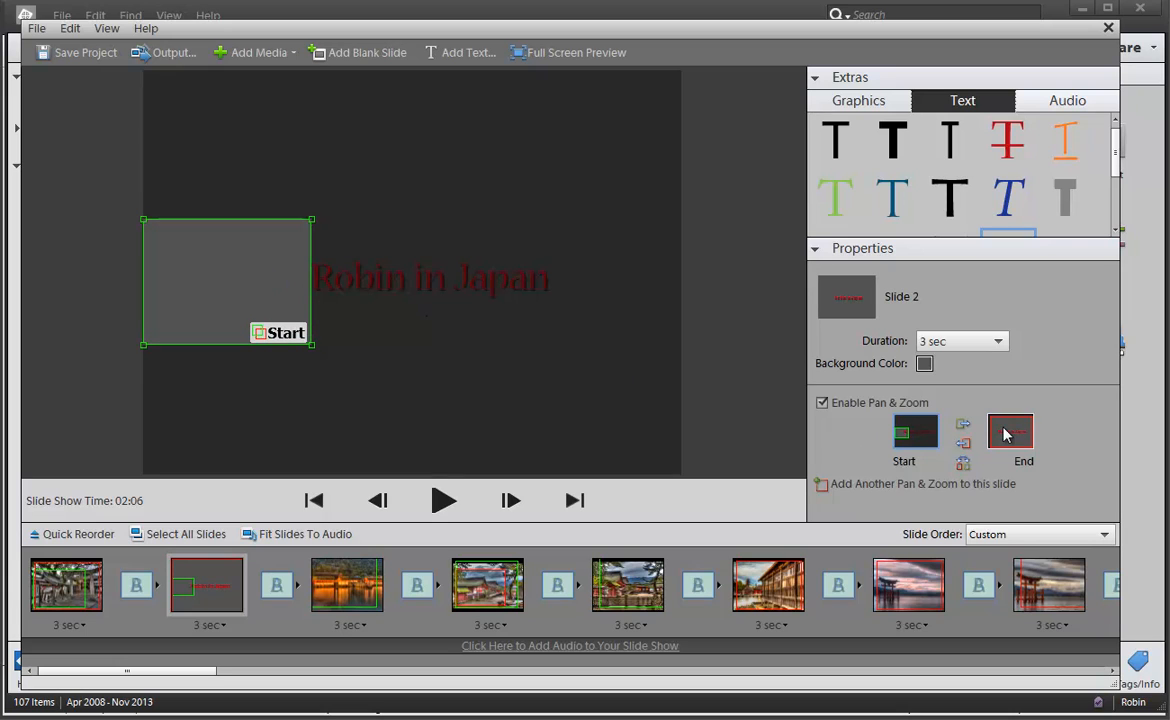
left_click(1006, 433)
left_click_drag(151, 468, 617, 302)
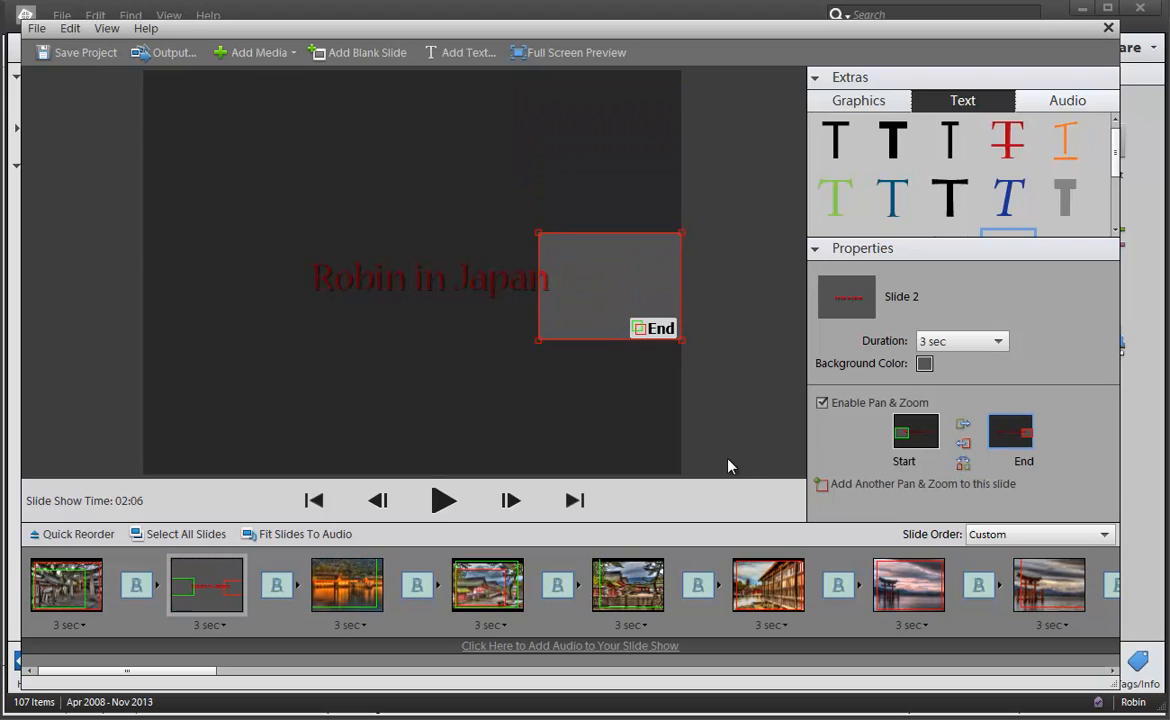
Step: Set slide 2's duration to 5 sec and preview its pan across the title
left_click(215, 625)
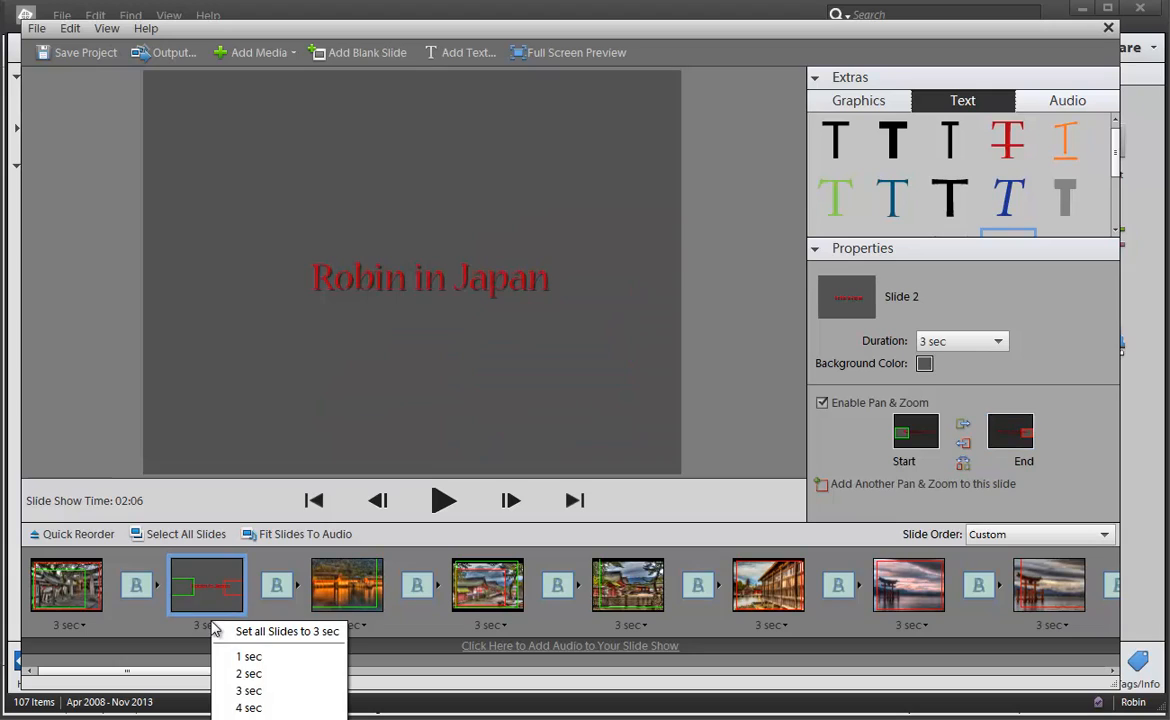
left_click(260, 717)
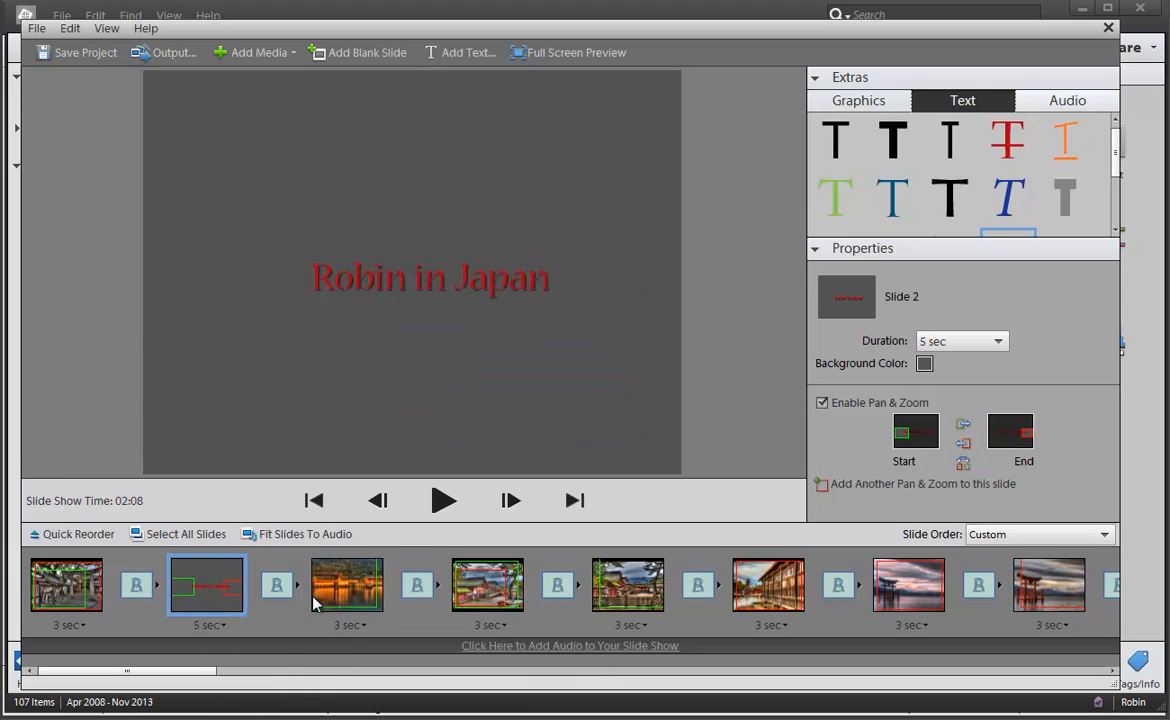
left_click(443, 502)
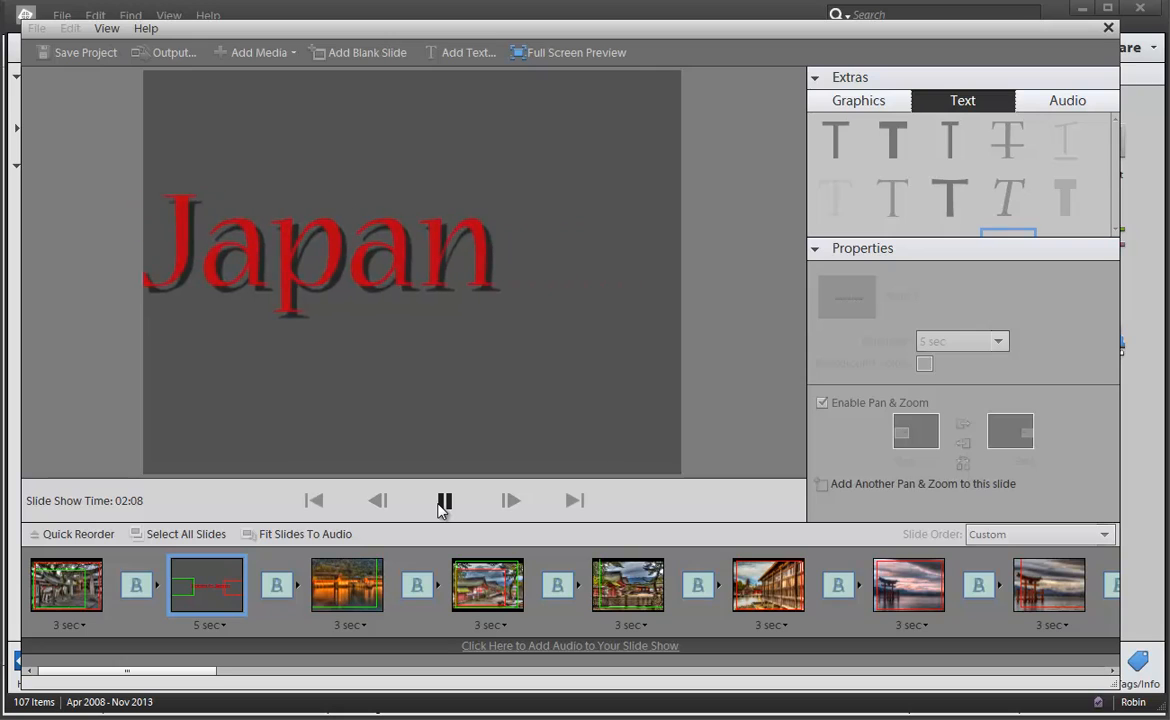
left_click(443, 503)
Step: Lengthen slide 2's duration to 7 sec and preview the title pan again
left_click(224, 625)
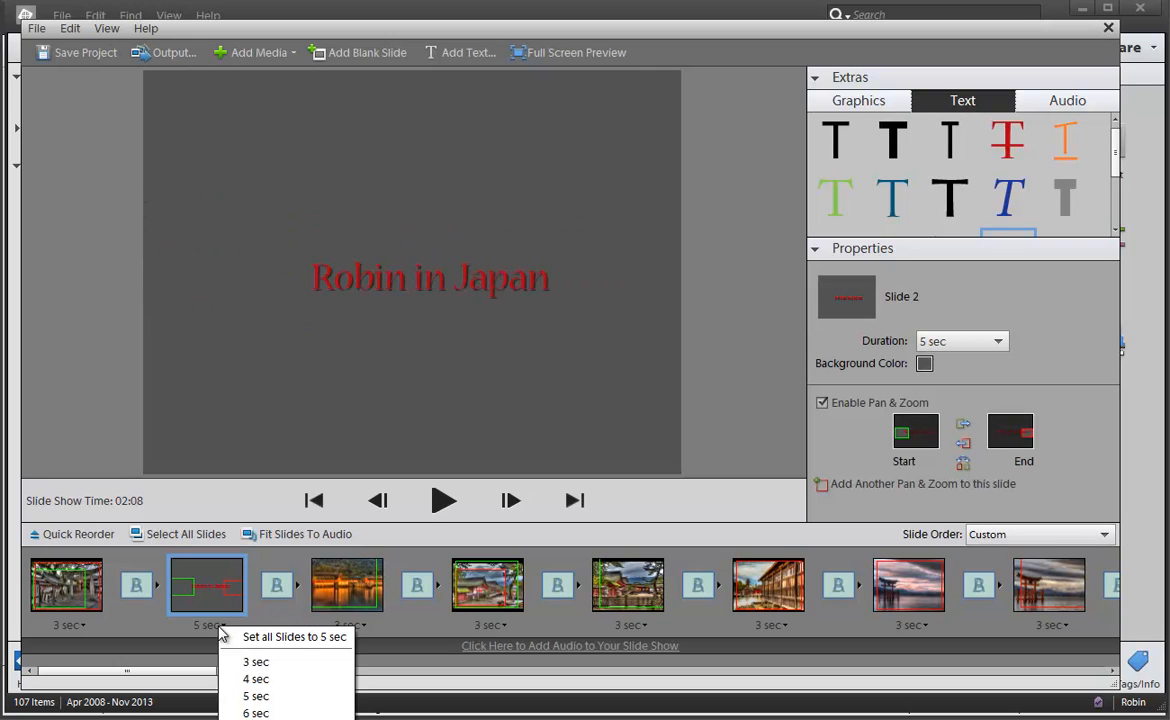
left_click(255, 717)
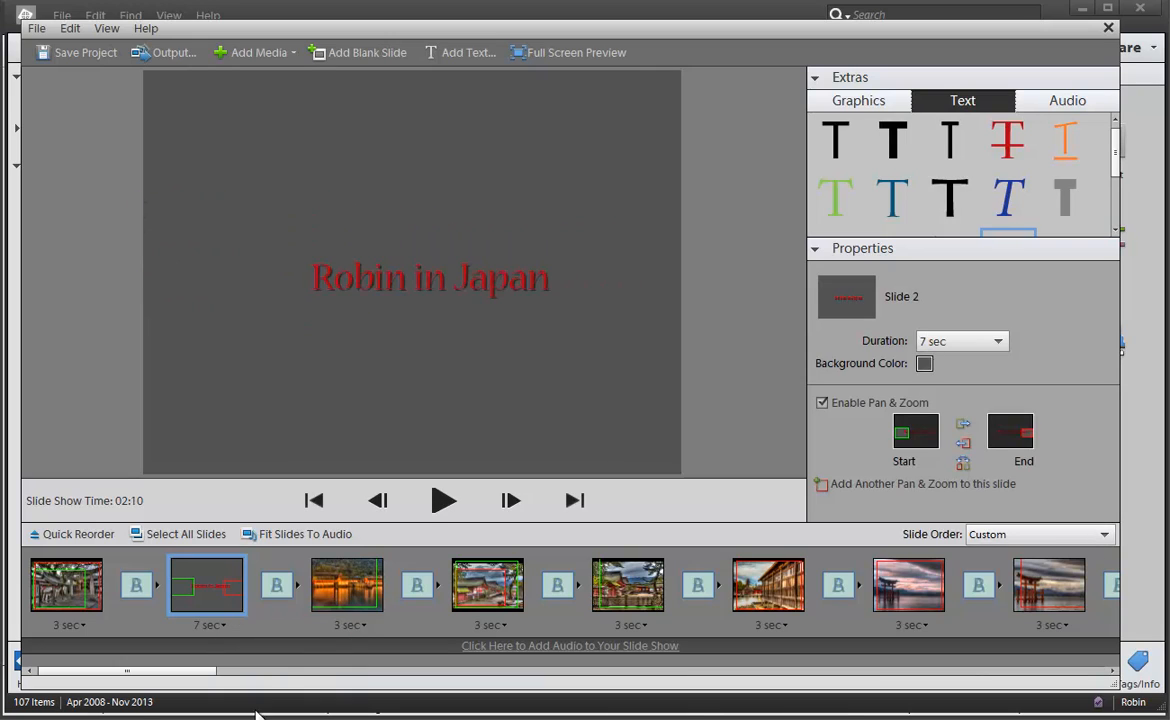
left_click(441, 500)
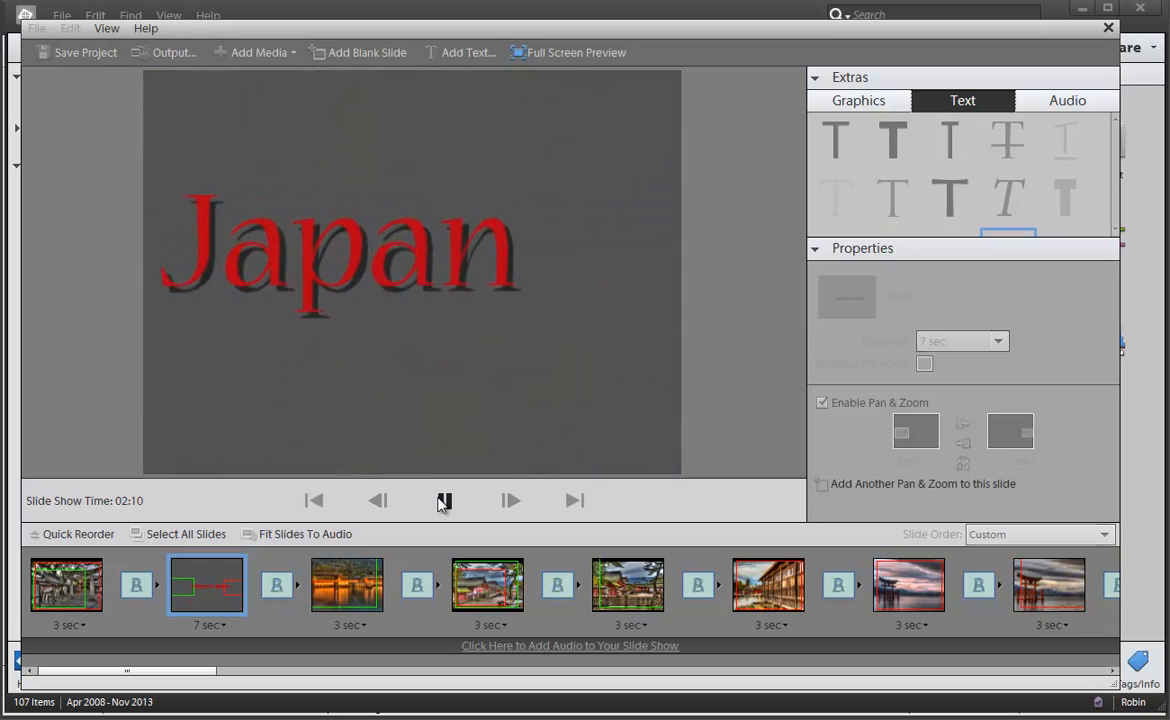
left_click(441, 501)
Step: Set a custom duration of 10 seconds for slide 2 and preview the slower title pan
left_click(225, 625)
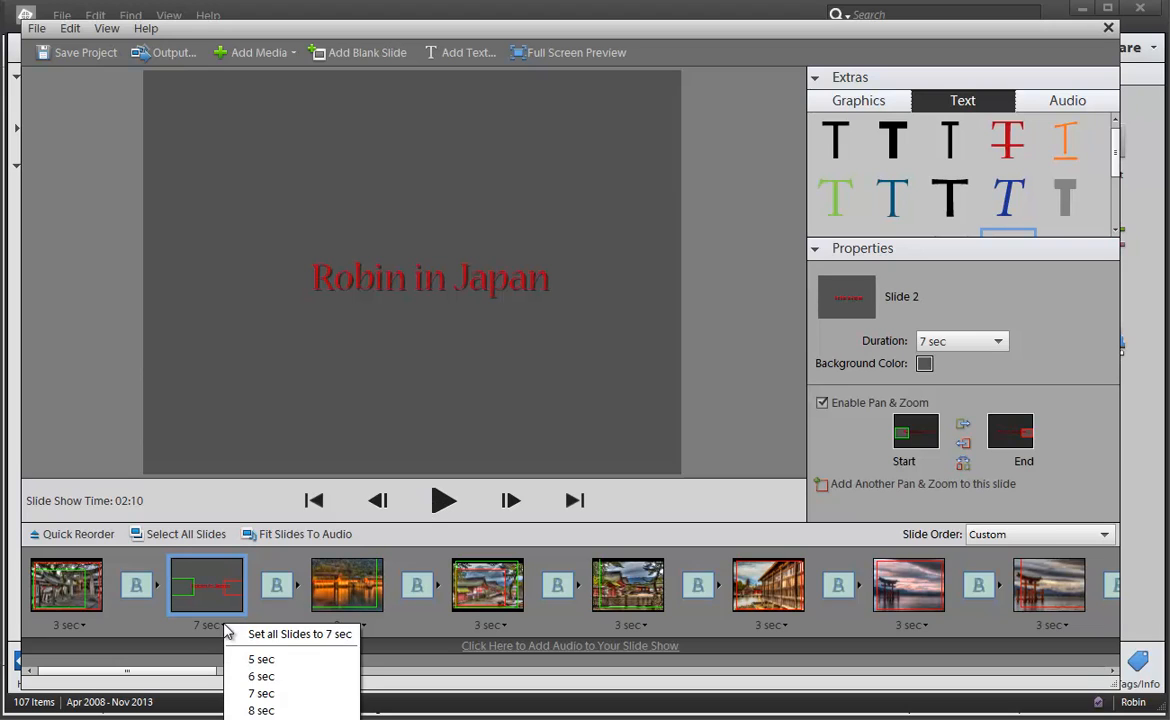
left_click(255, 717)
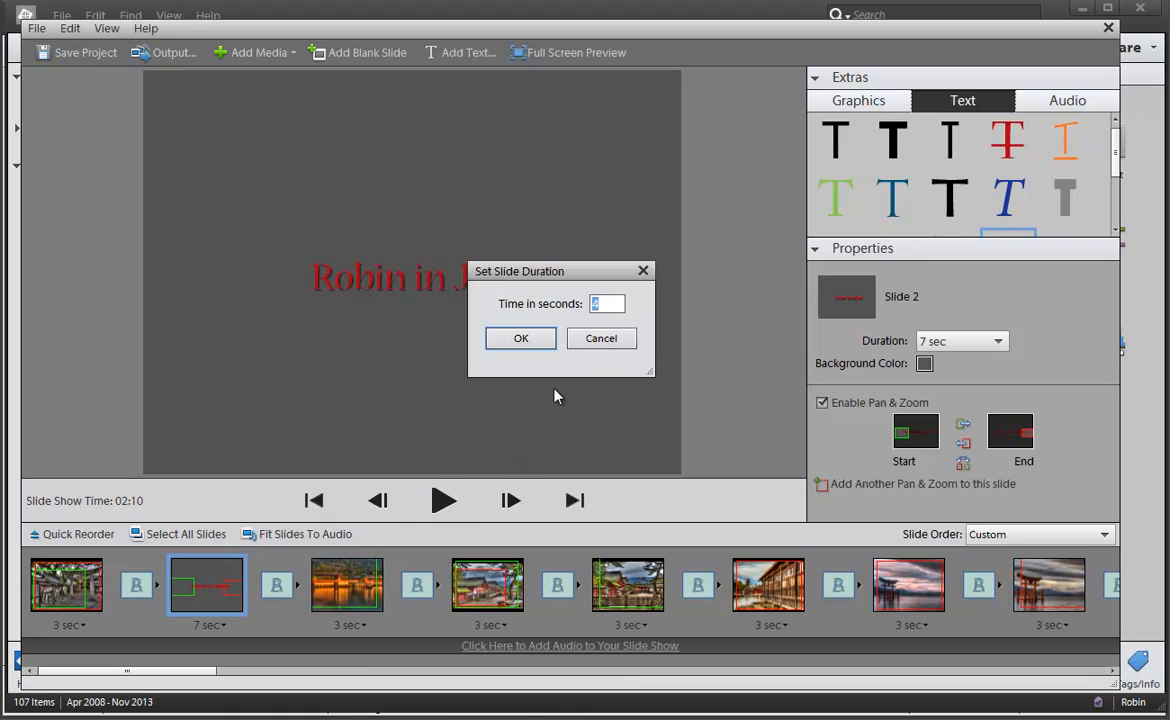
type("10")
left_click(546, 340)
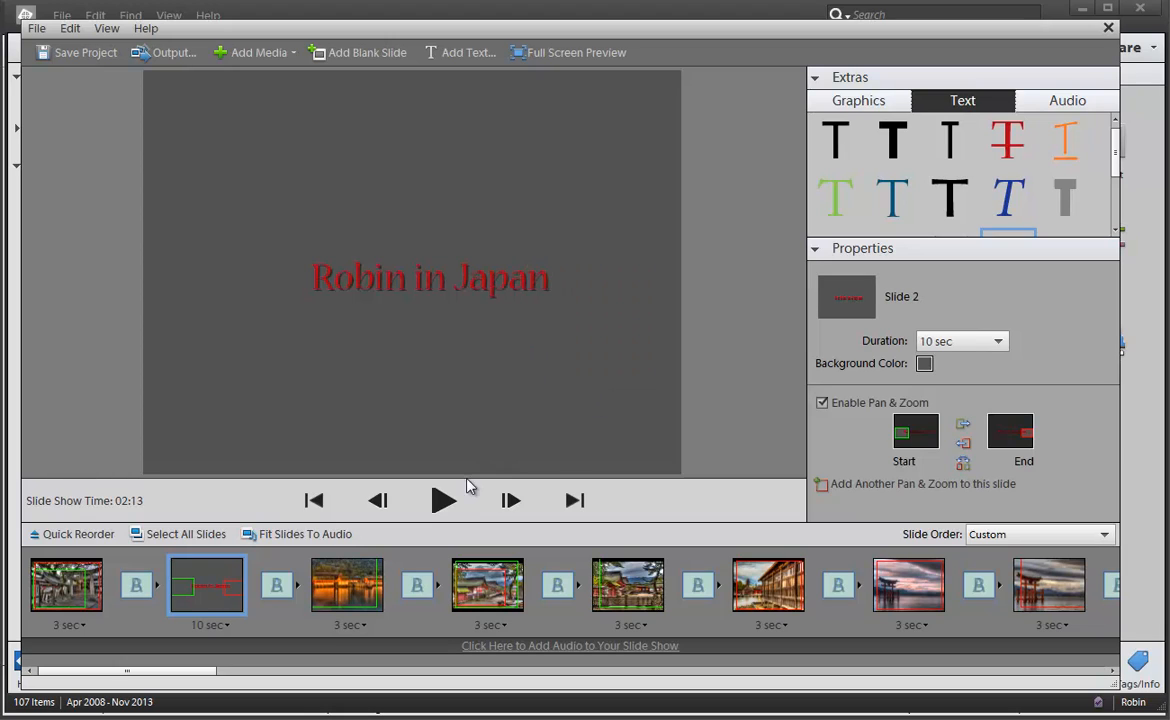
left_click(441, 505)
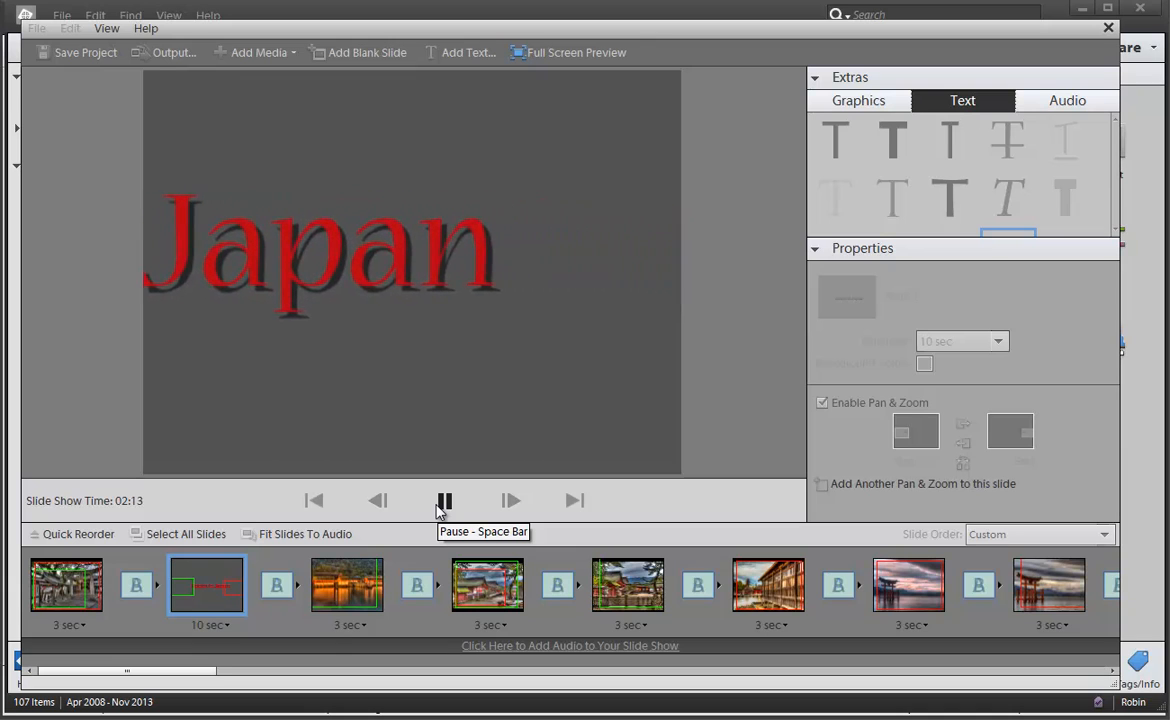
left_click(440, 507)
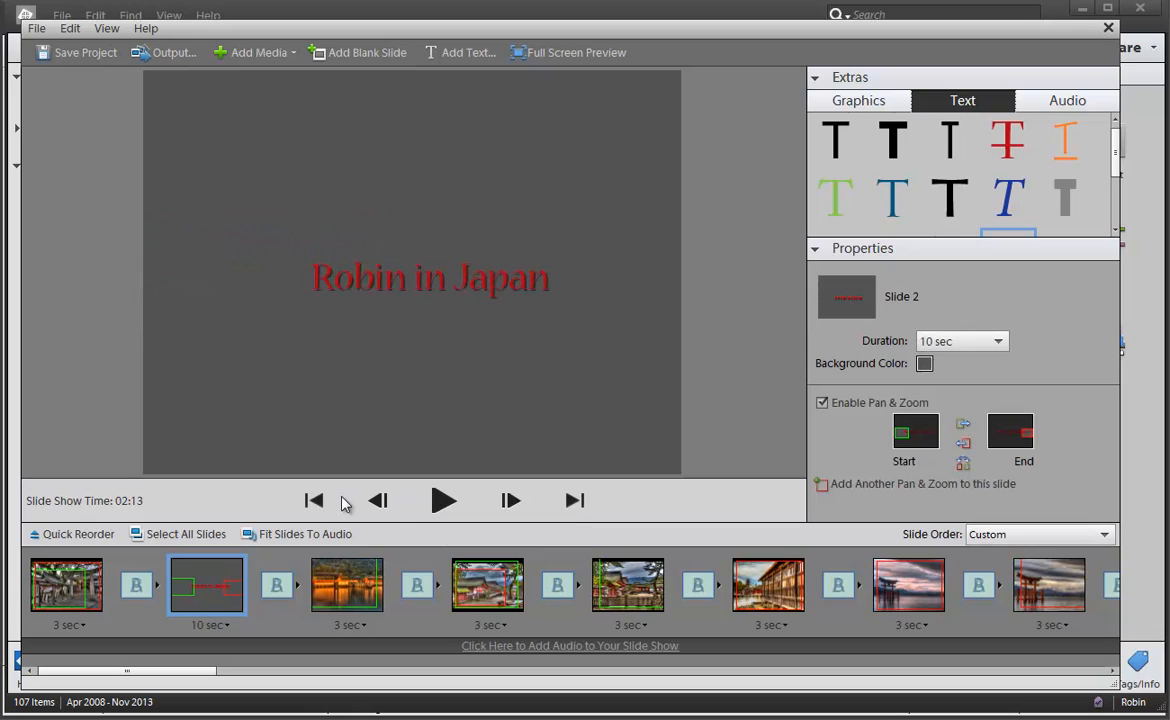
Step: Review the available transitions between slides 1 and 2, choose Fade, and preview the show through to slide 3
left_click(155, 588)
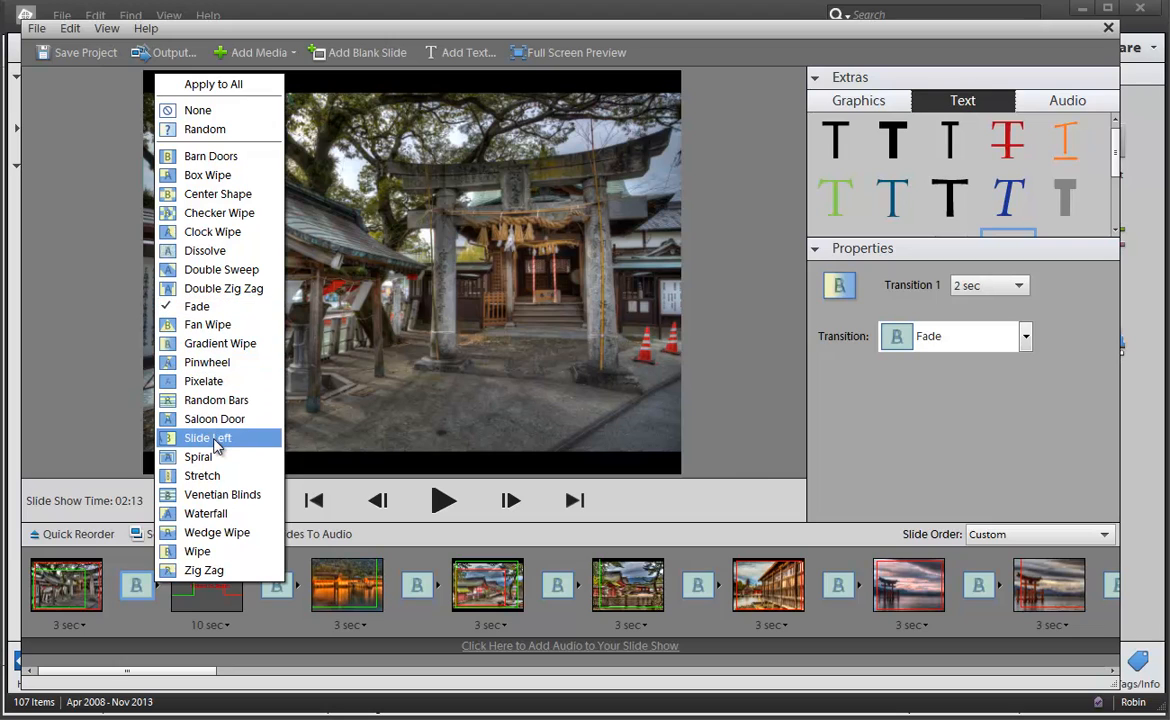
left_click(205, 307)
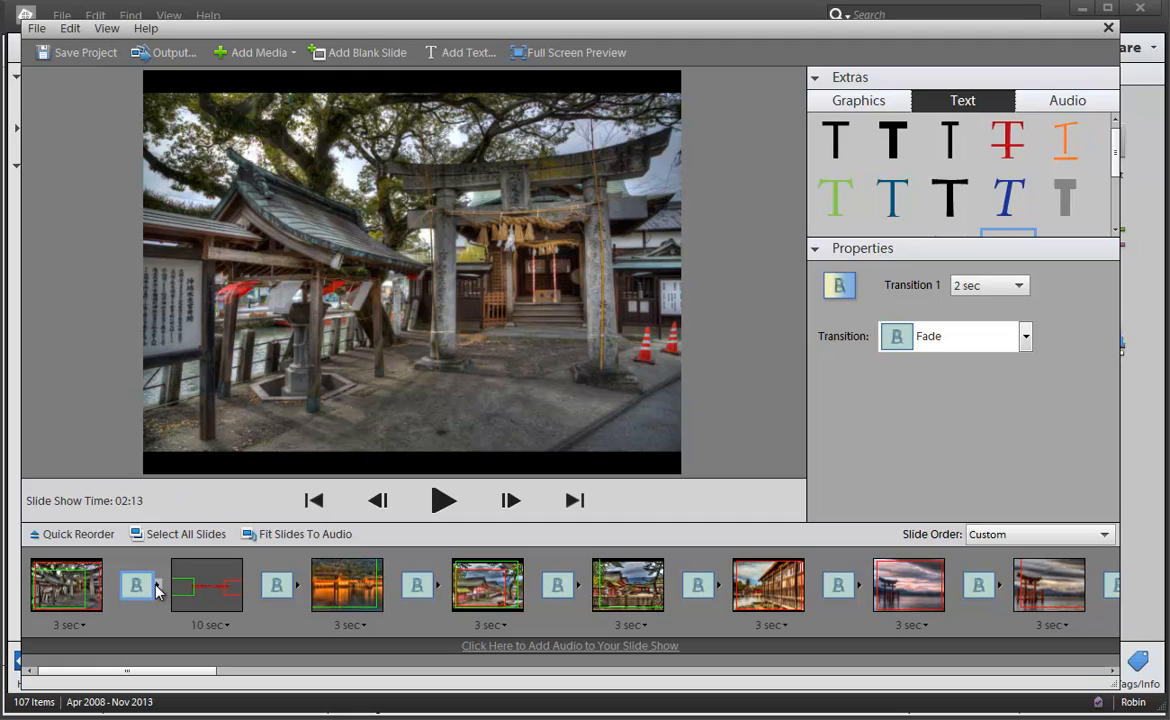
left_click(442, 502)
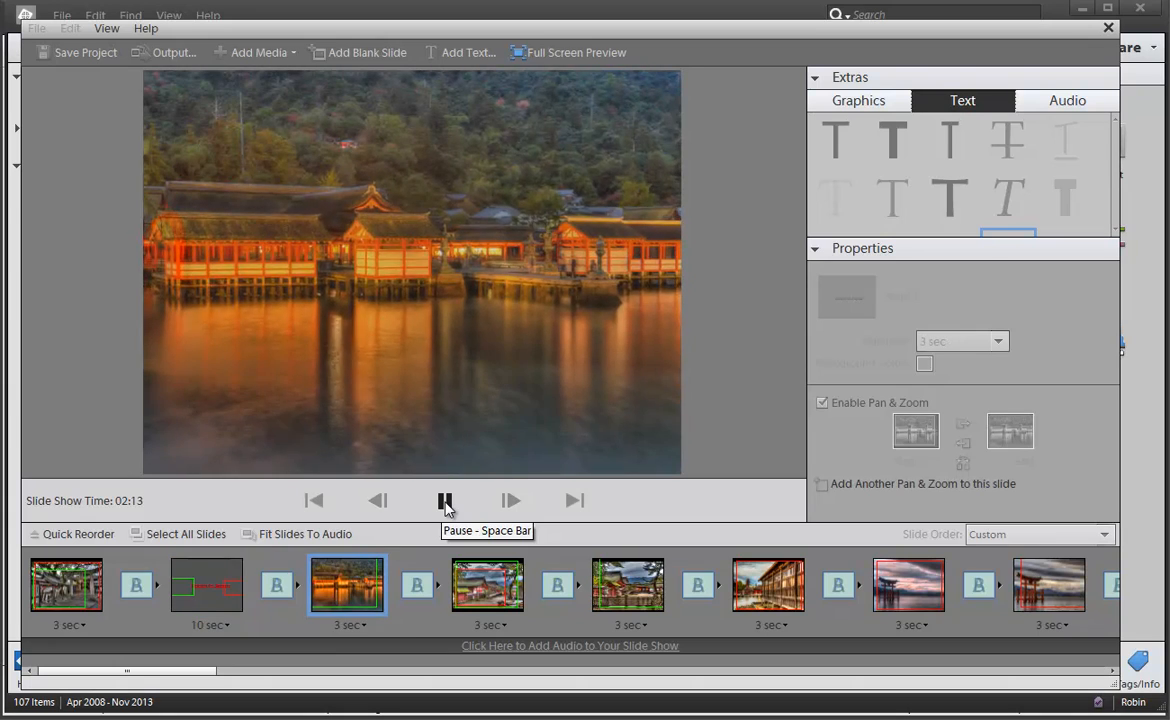
left_click(445, 502)
Step: Shrink slide 2's Pan & Zoom end frame to about a quarter of the slide's width, clear of the title's last letter, and preview it
left_click(230, 590)
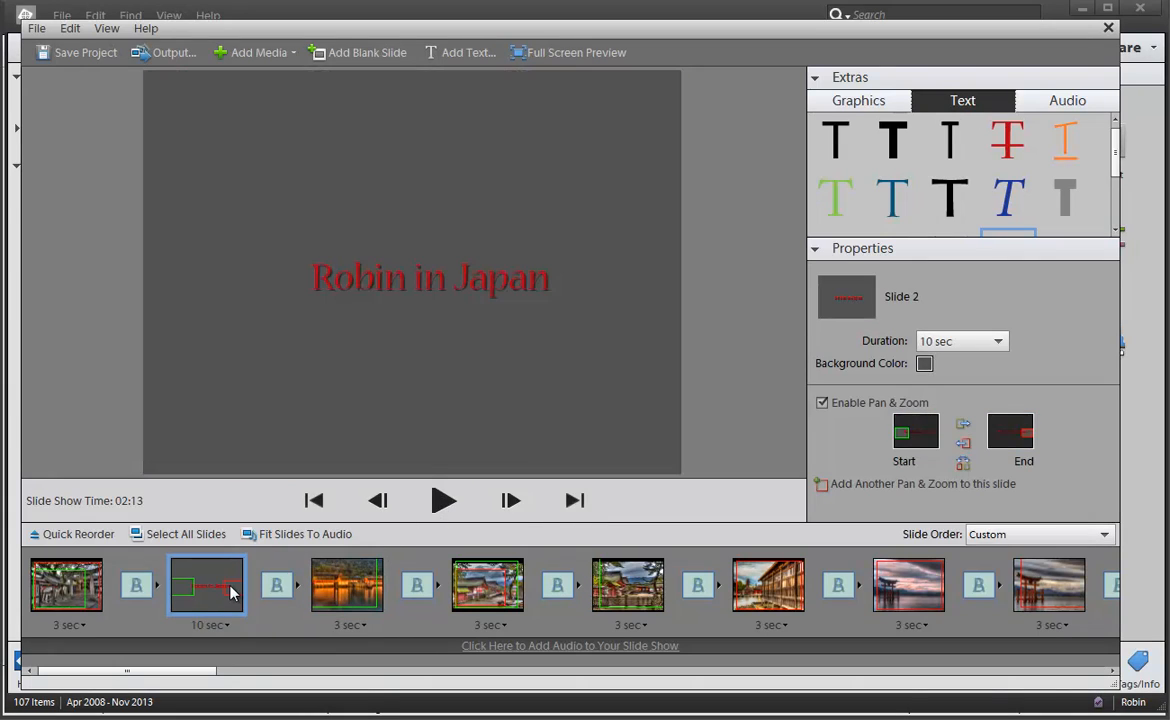
left_click(993, 438)
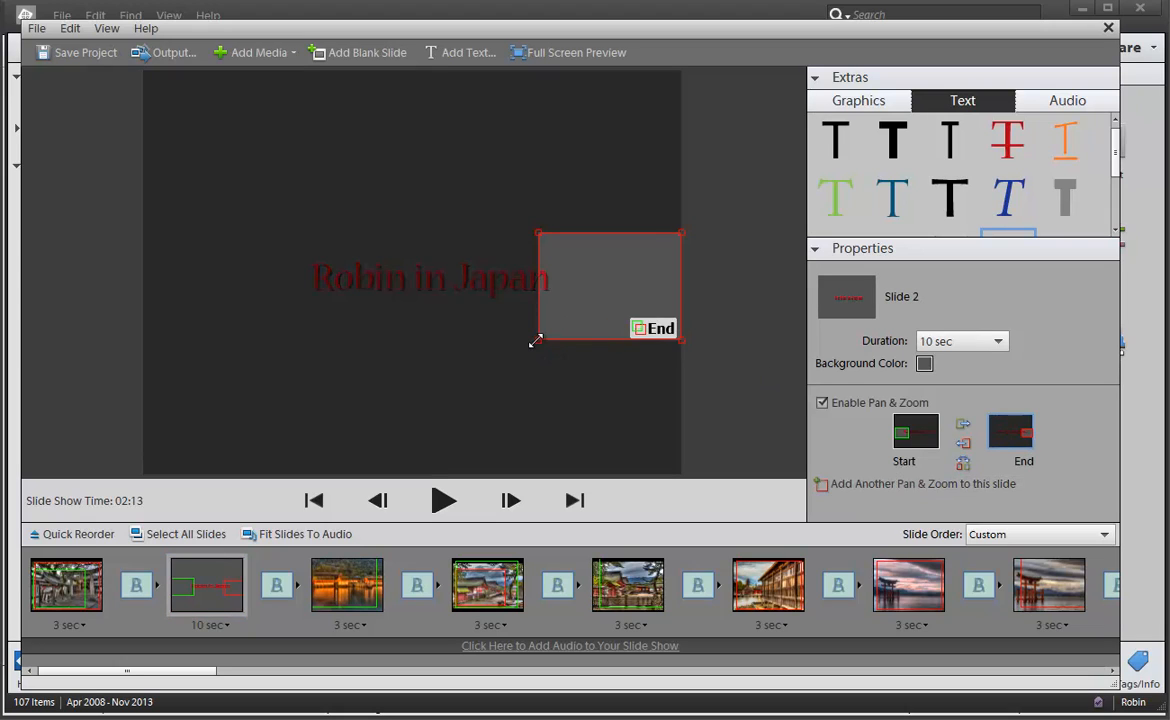
left_click_drag(536, 341, 552, 328)
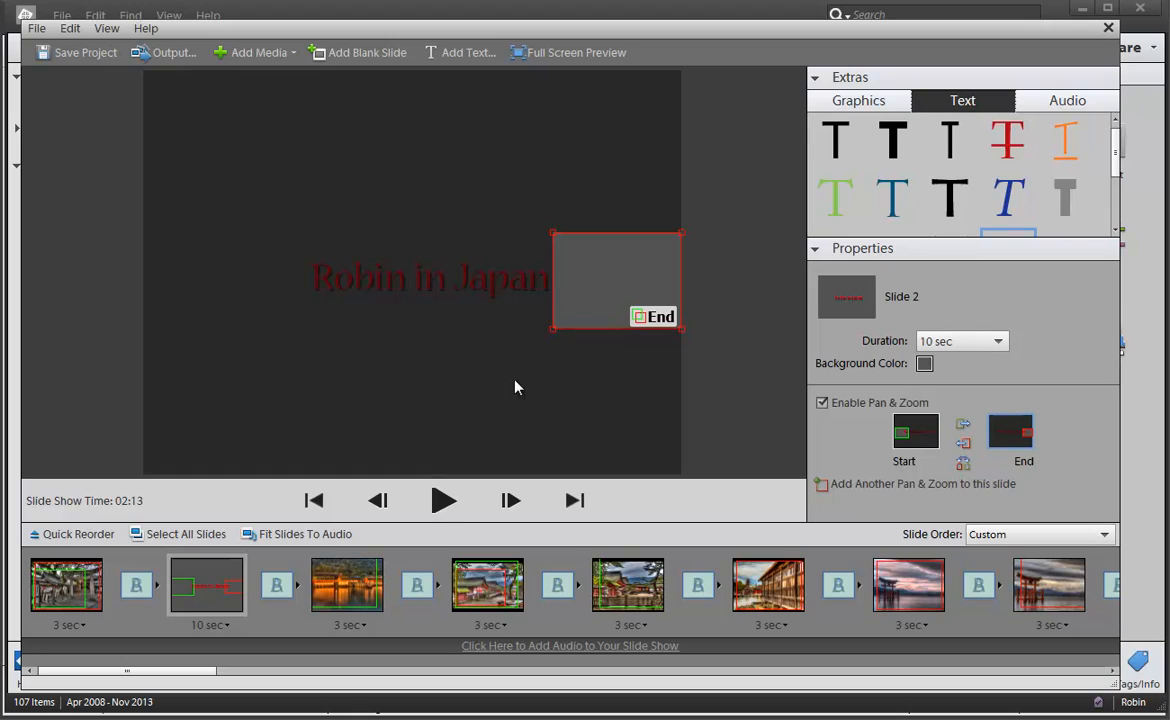
left_click(441, 501)
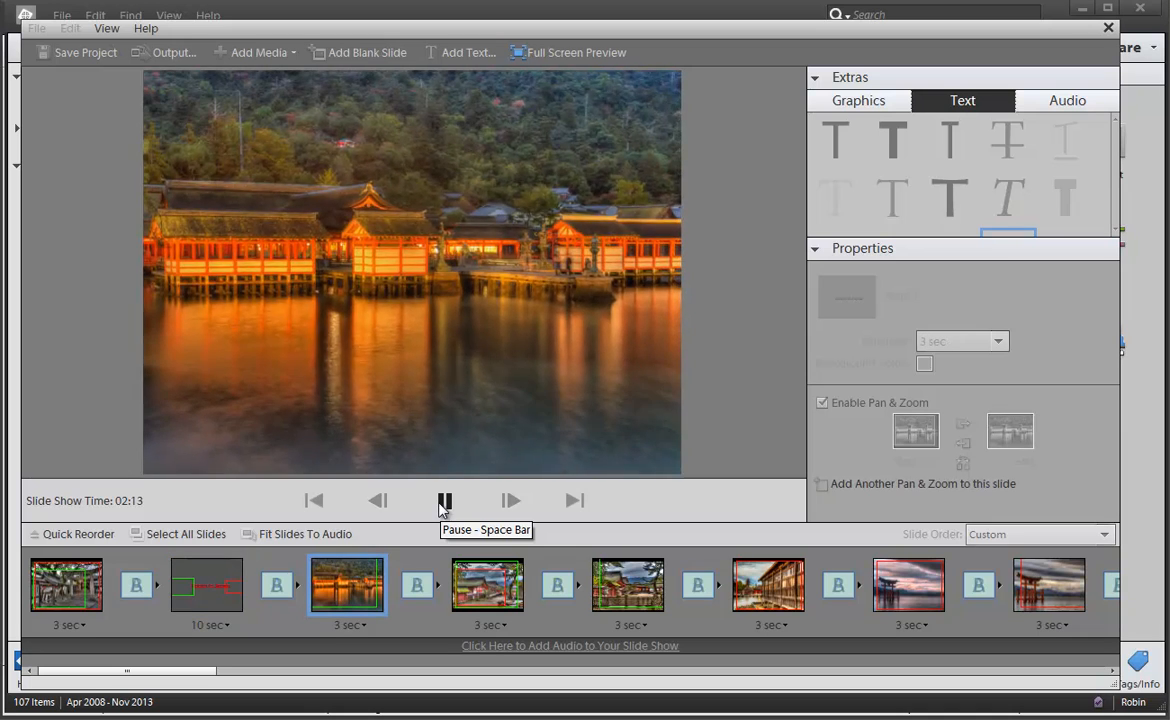
Step: Stop the preview at slide 4 and crop its photo to fill the slide
left_click(445, 501)
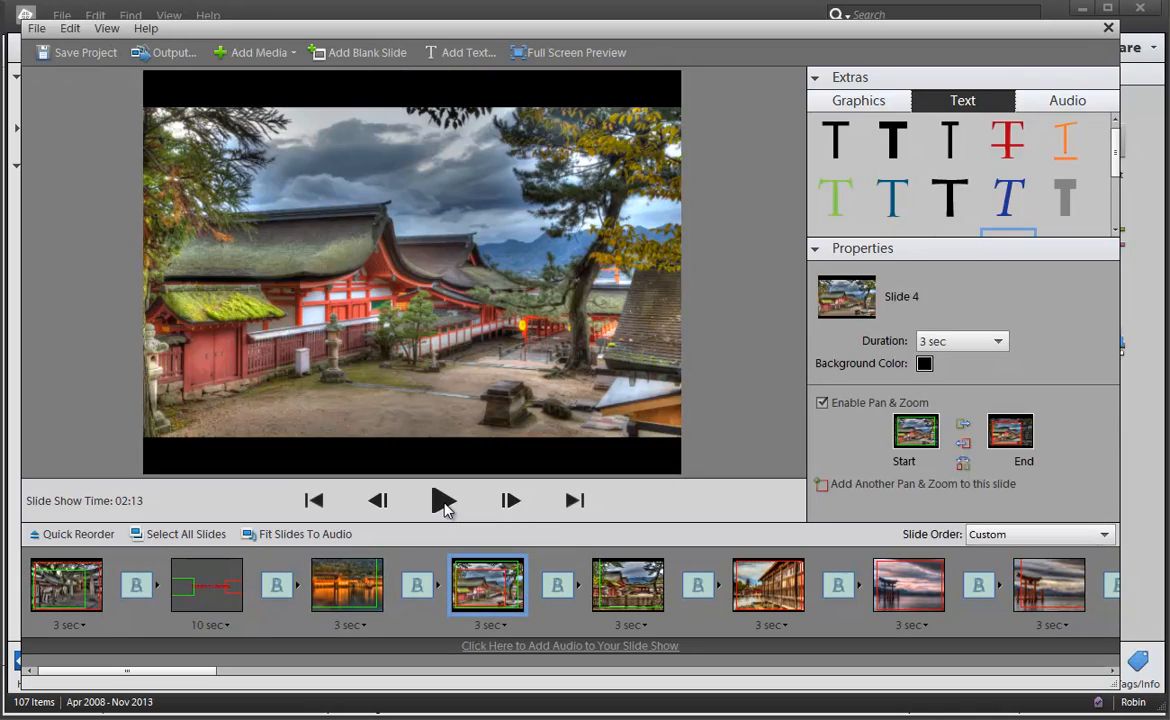
left_click(457, 410)
left_click(905, 408)
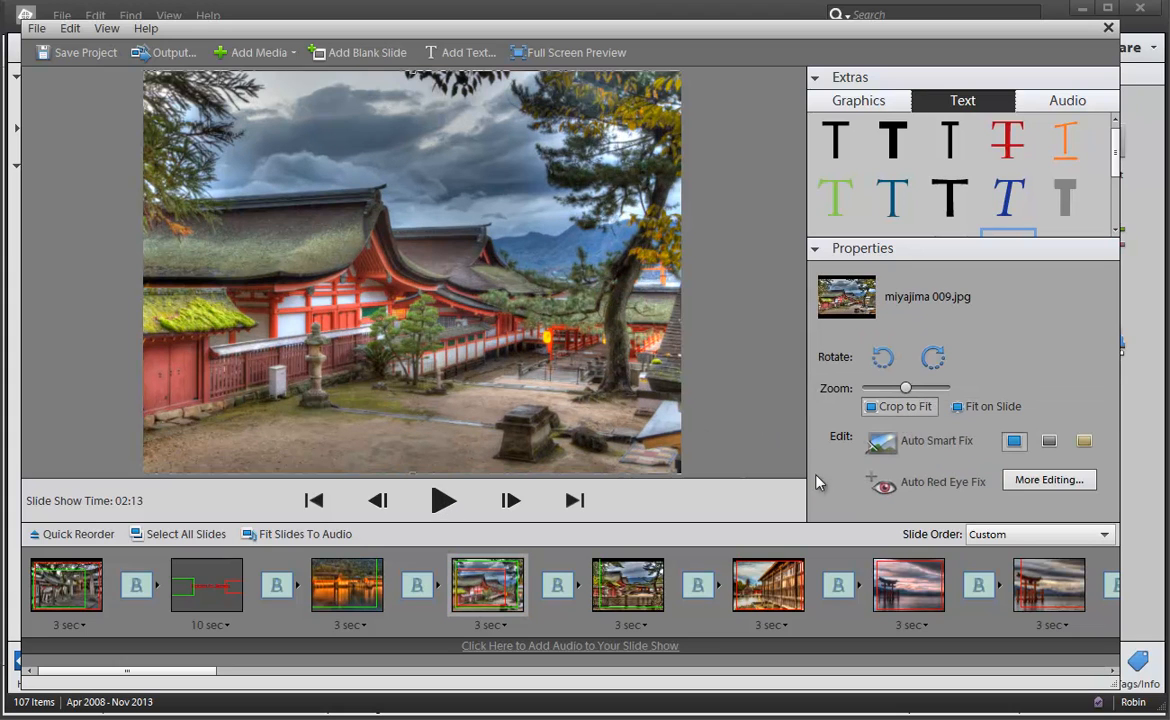
Step: Crop slide 5's photo, miyajima 008.jpg, to fit so it fills the whole slide
left_click(655, 585)
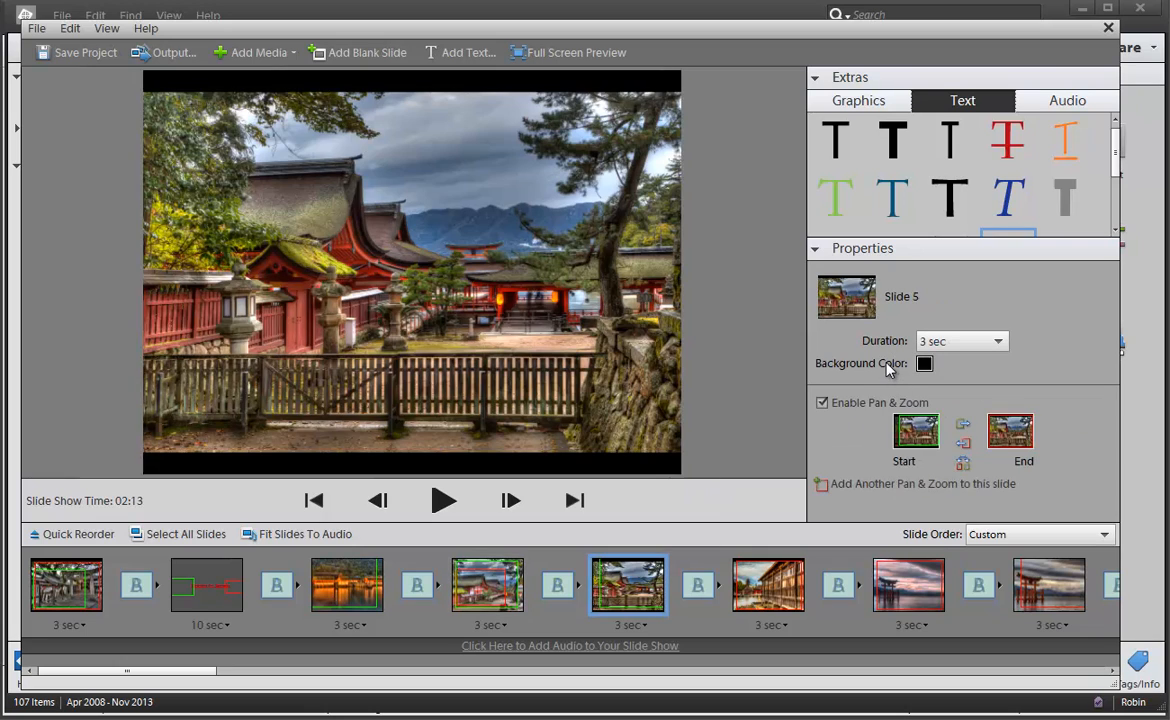
left_click(633, 350)
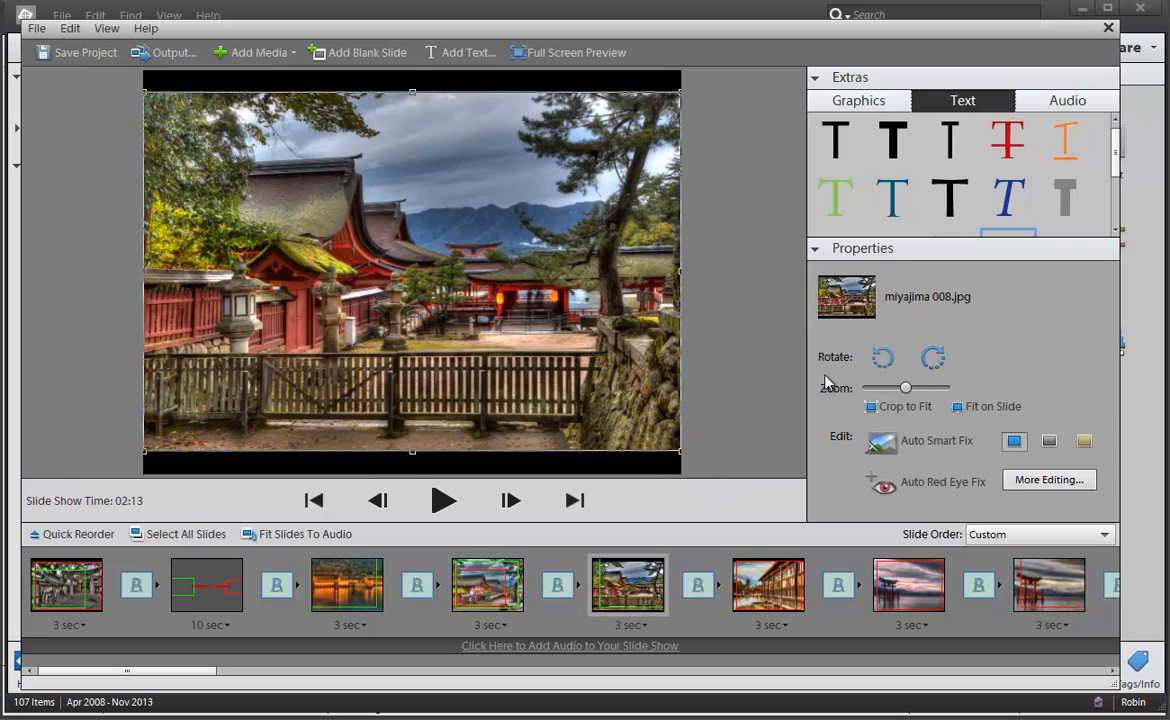
left_click_drag(575, 320, 575, 321)
left_click(880, 412)
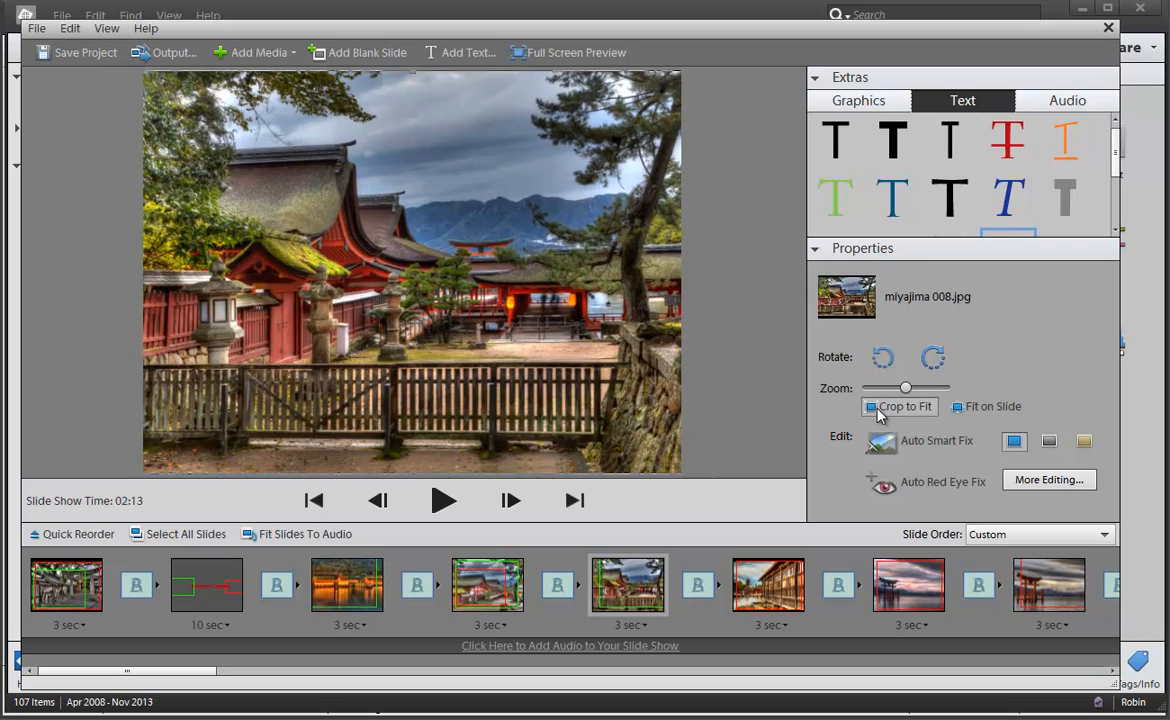
Step: Try black and white on slide 5's photo, apply sepia instead, and fine-tune its zoom to slightly larger
left_click(1048, 443)
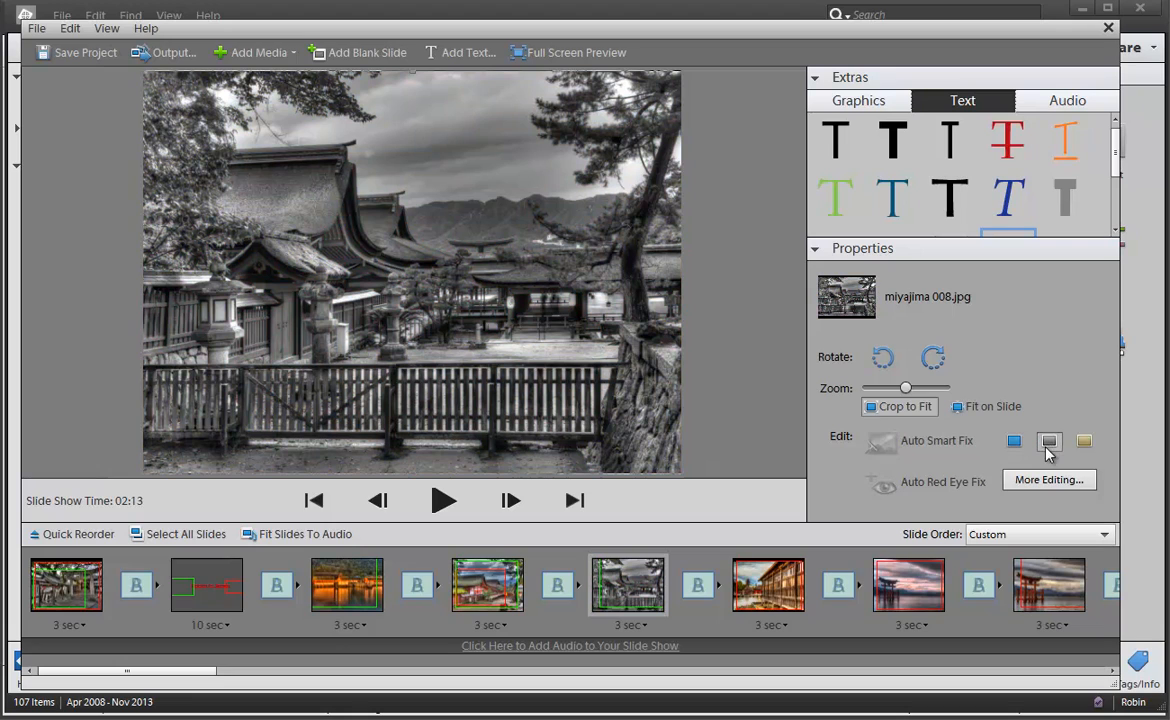
left_click(1084, 443)
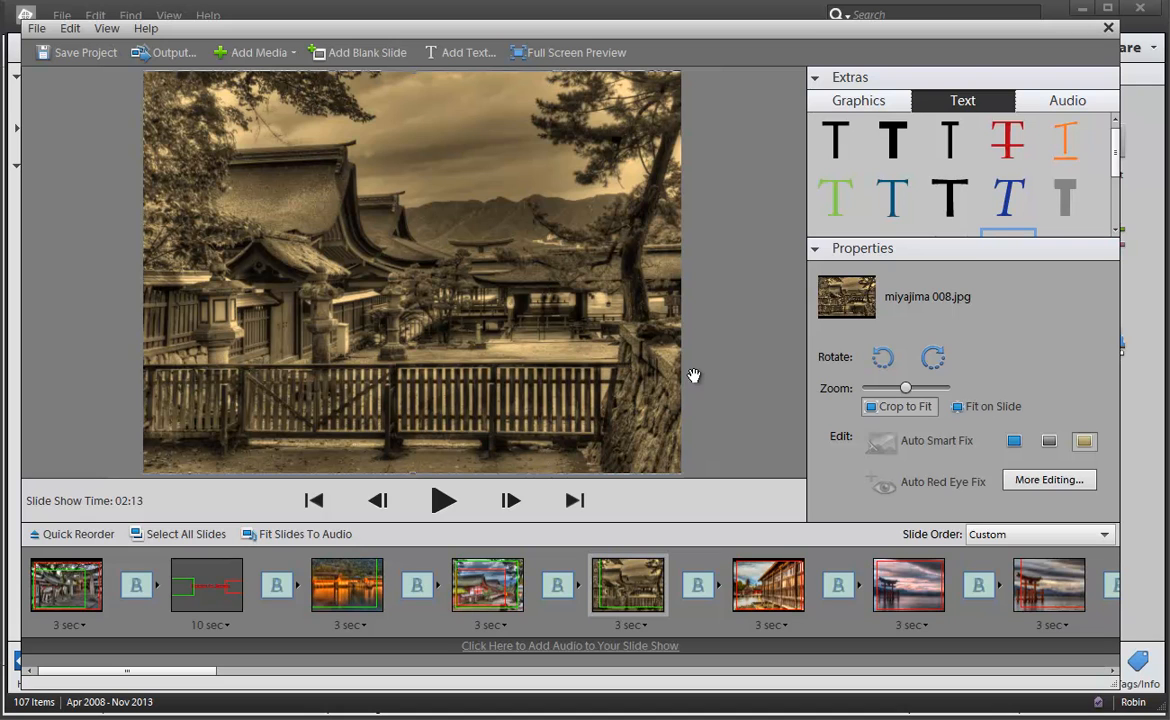
left_click_drag(904, 392, 922, 394)
left_click_drag(921, 394, 909, 394)
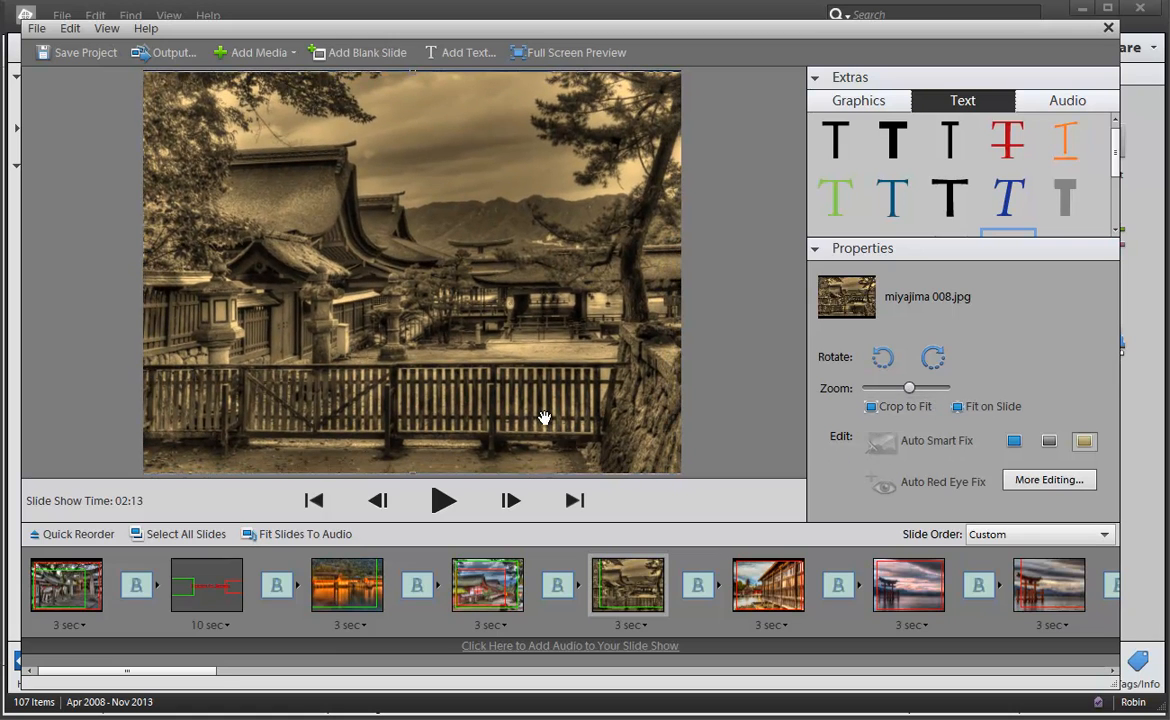
Step: Try out an enlarged antlered deer graphic in front of slide 5's fence and delete it
left_click(866, 108)
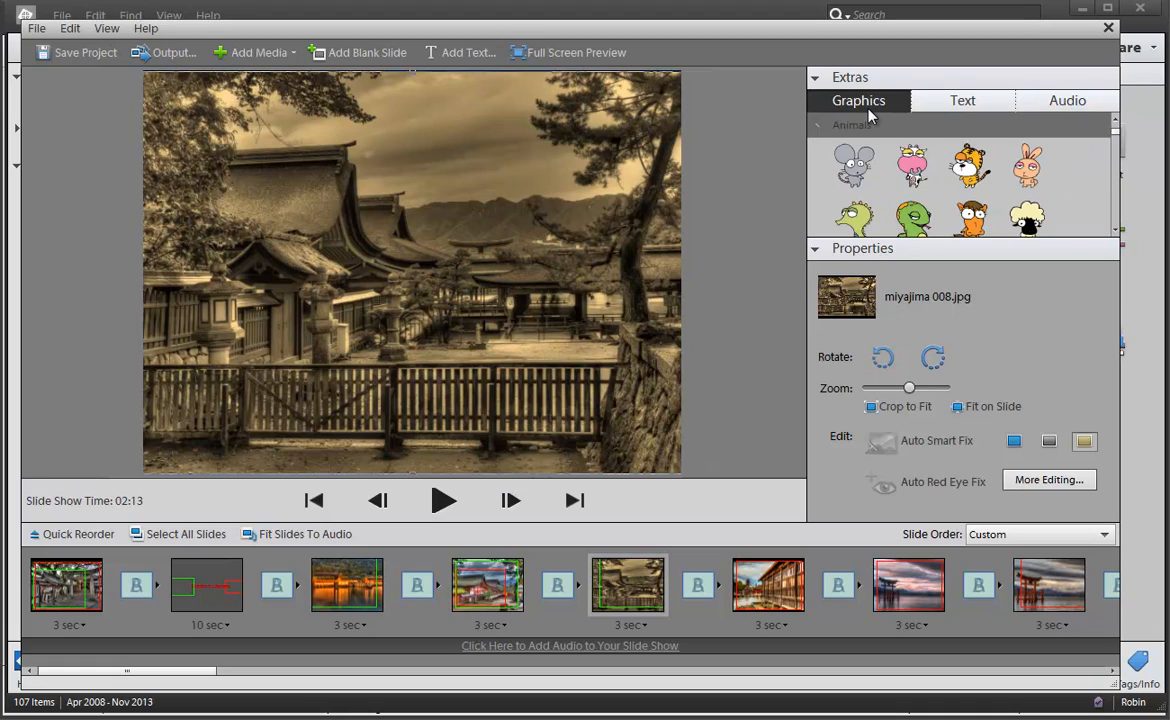
left_click(816, 250)
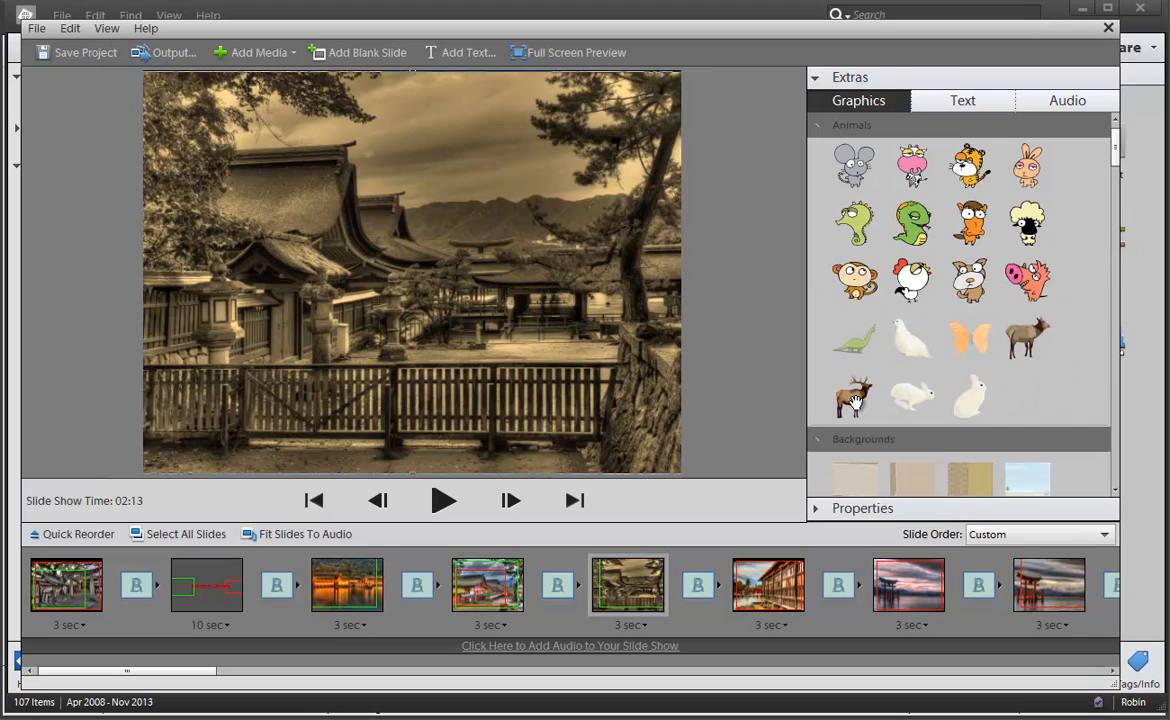
left_click_drag(855, 396, 282, 397)
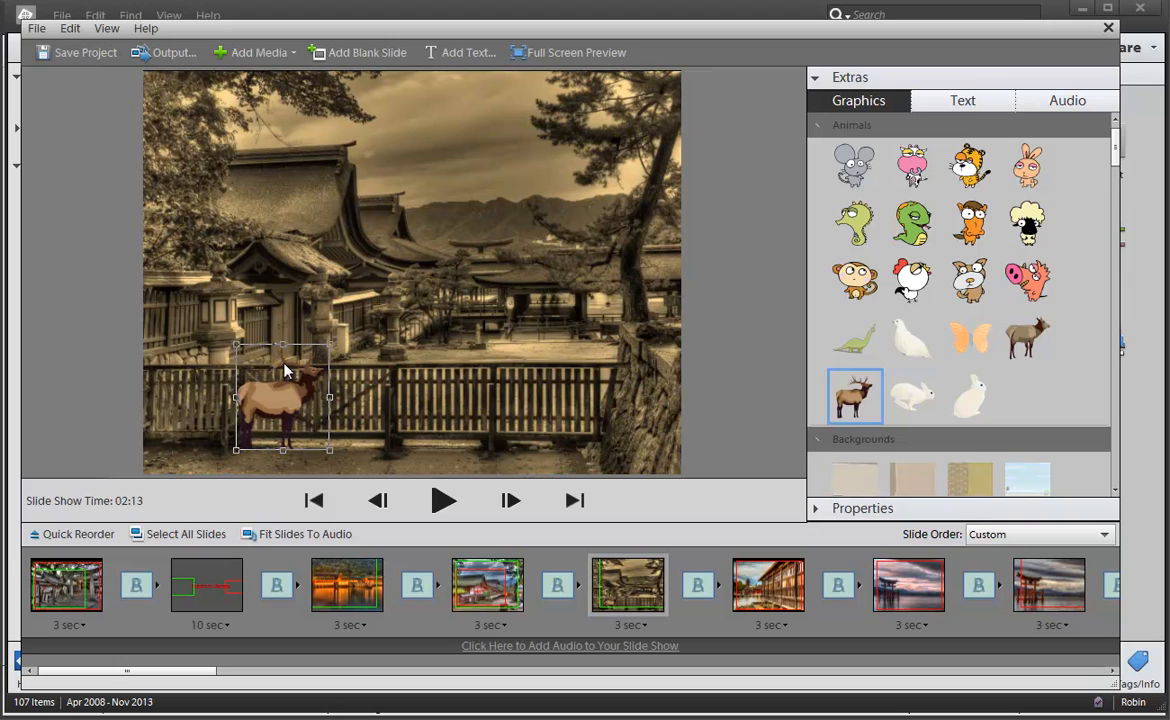
left_click_drag(284, 369, 372, 212)
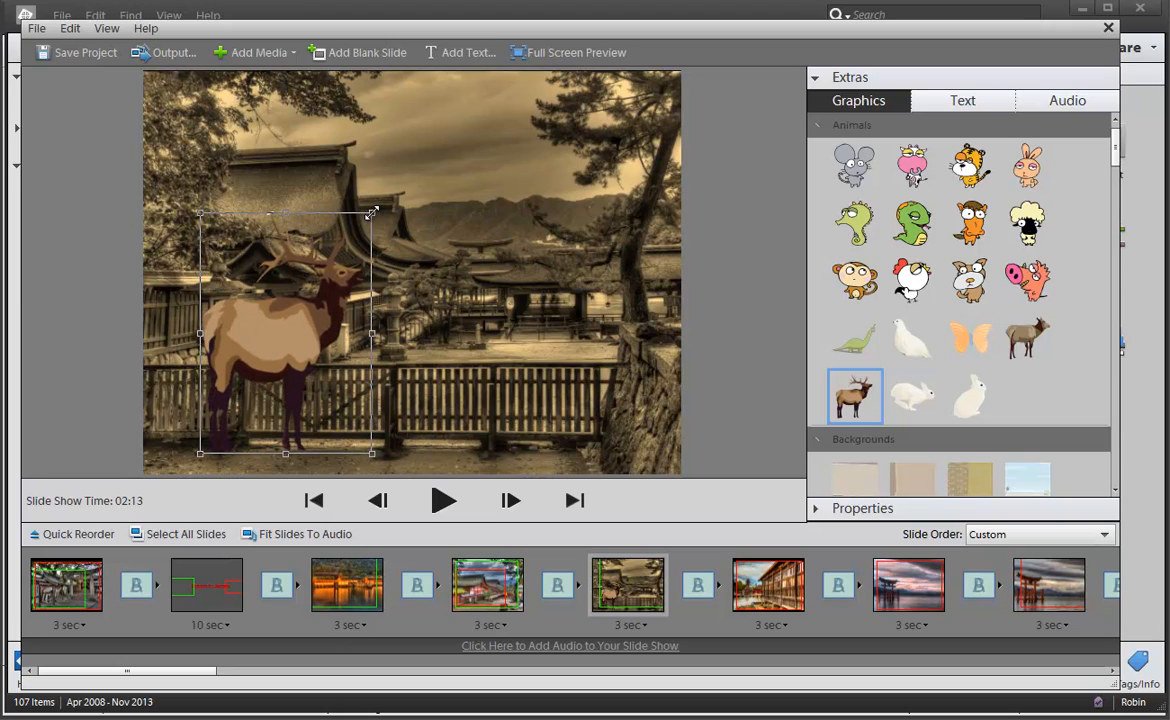
right_click(309, 311)
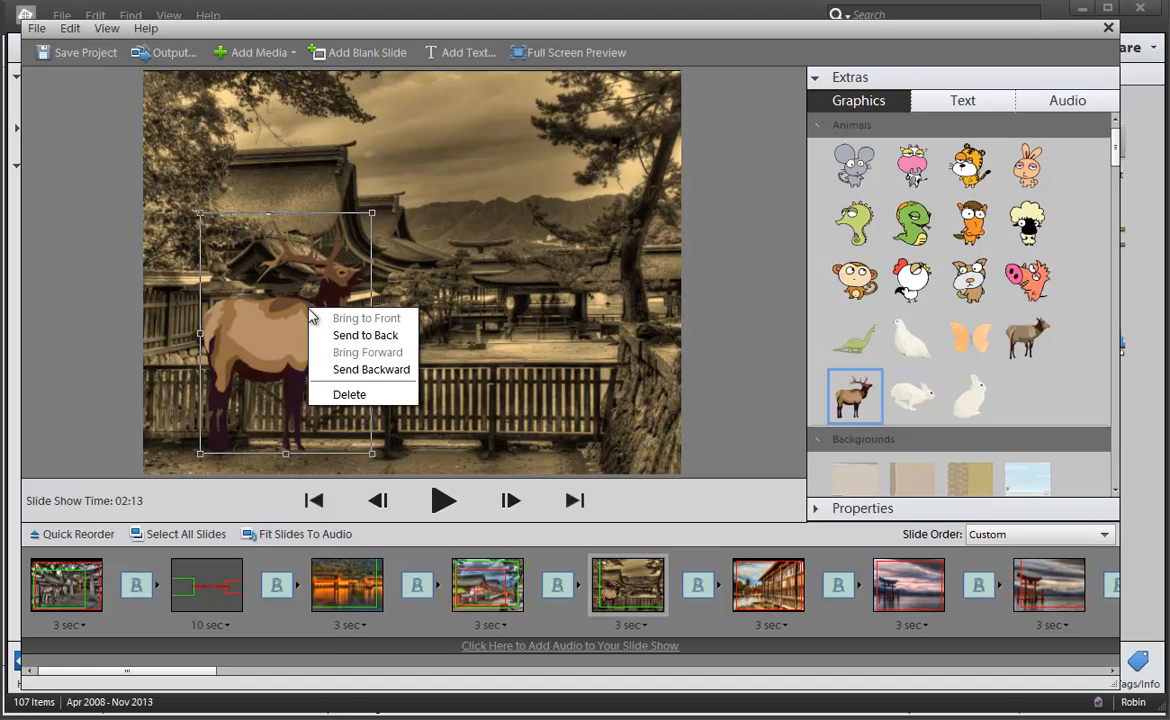
left_click(350, 395)
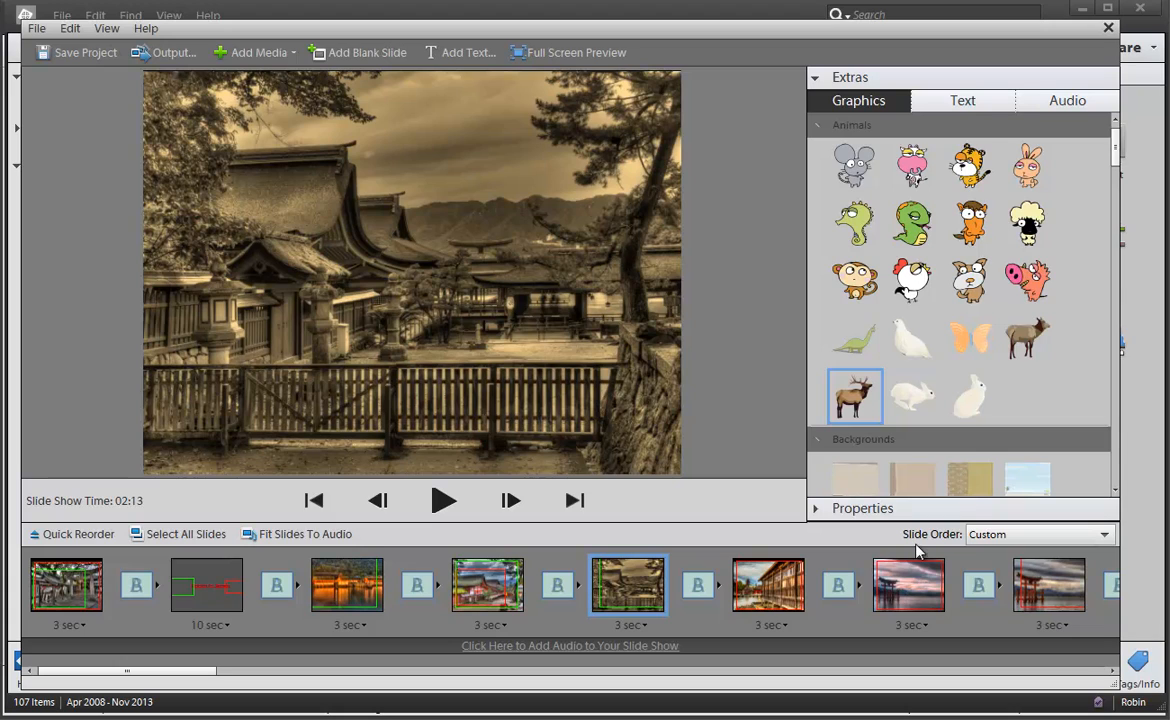
Step: Delete the three black-and-white slides of the domed ruin that follow the black-and-white cloud slide
left_click(909, 585)
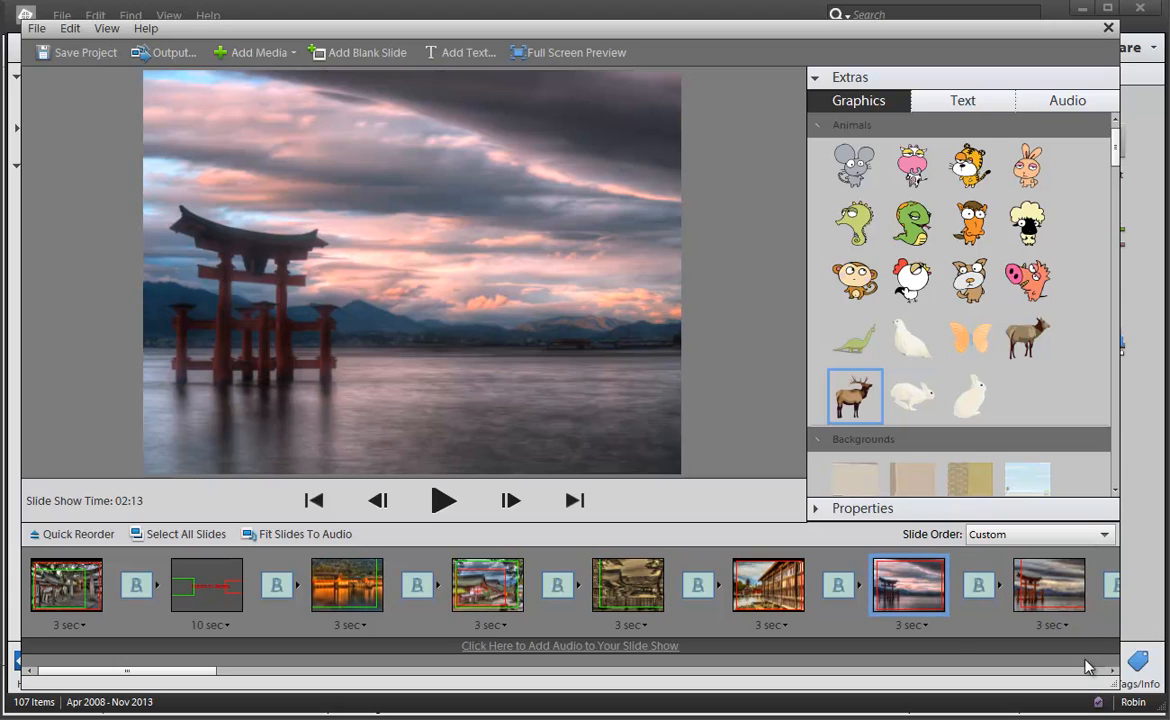
left_click(280, 679)
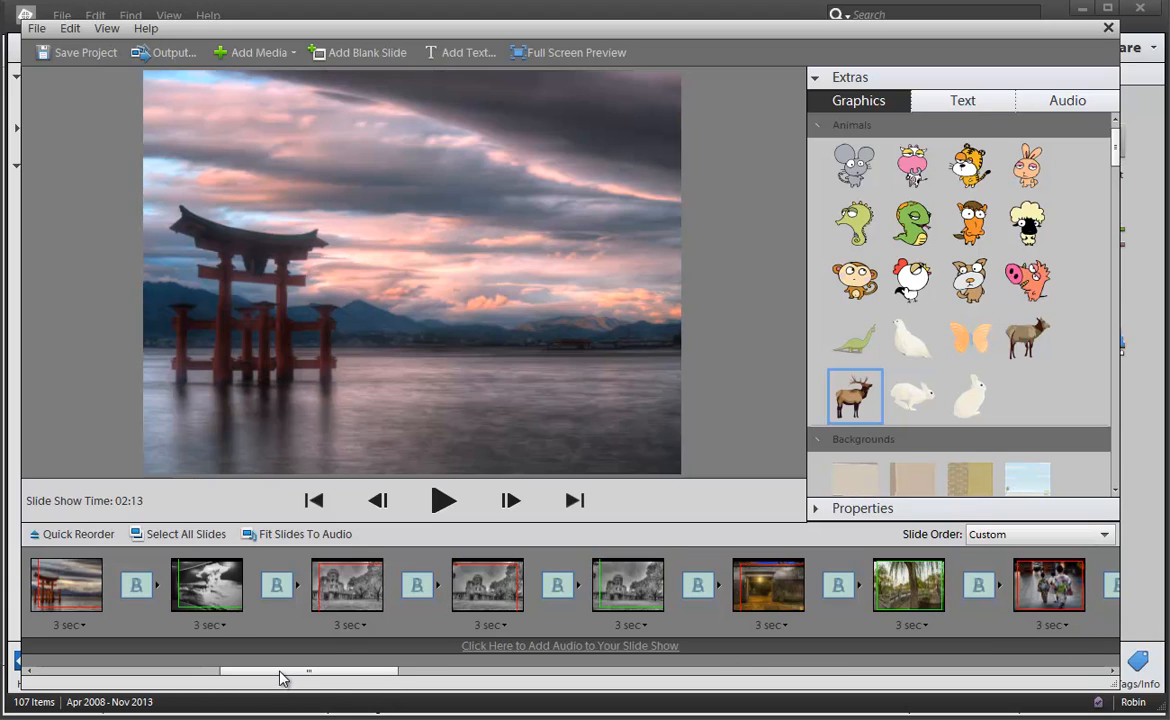
right_click(346, 586)
left_click(355, 586)
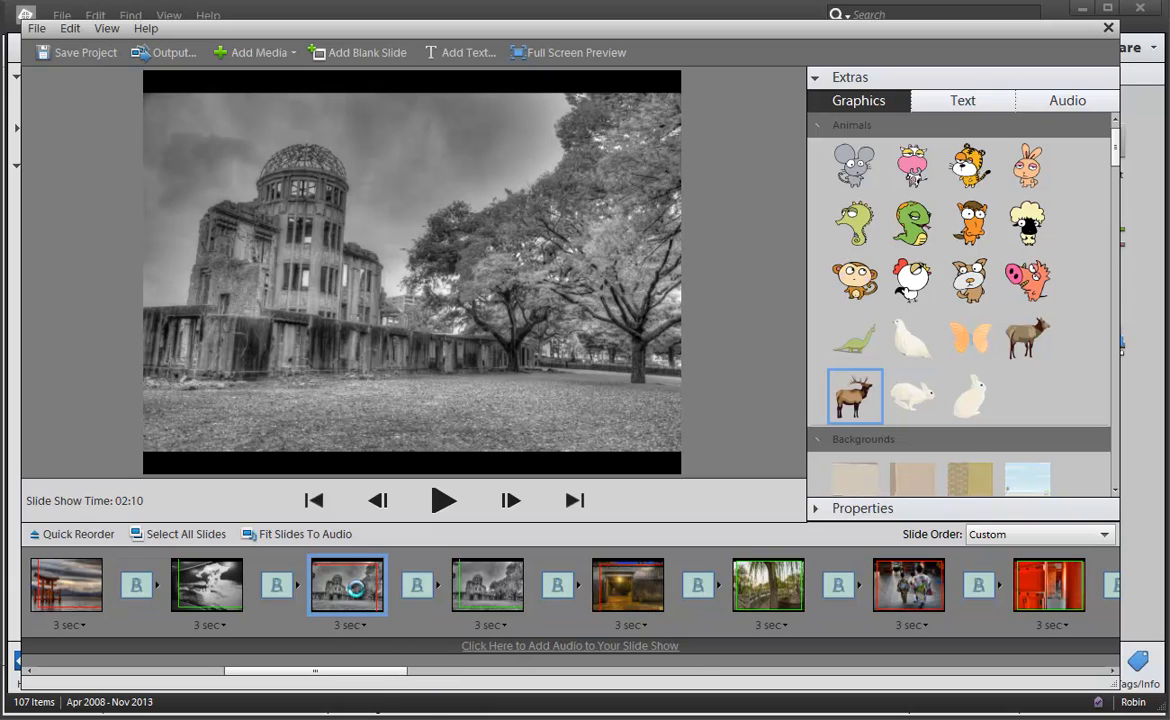
right_click(357, 595)
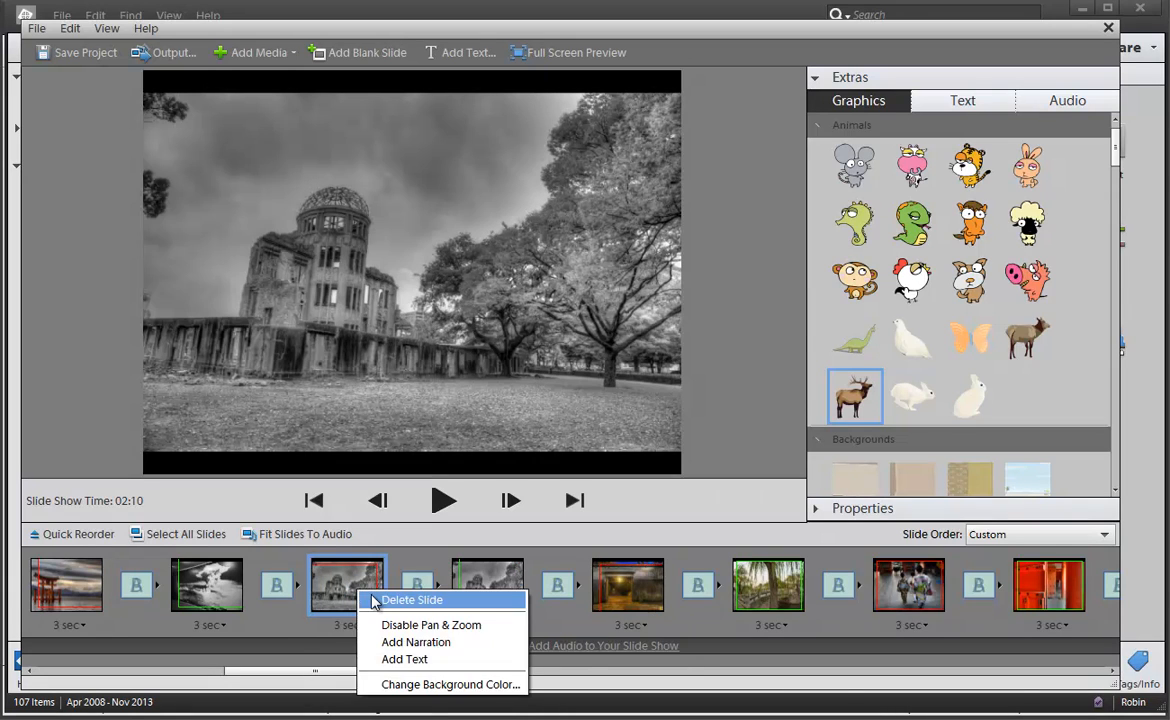
left_click(360, 598)
right_click(355, 582)
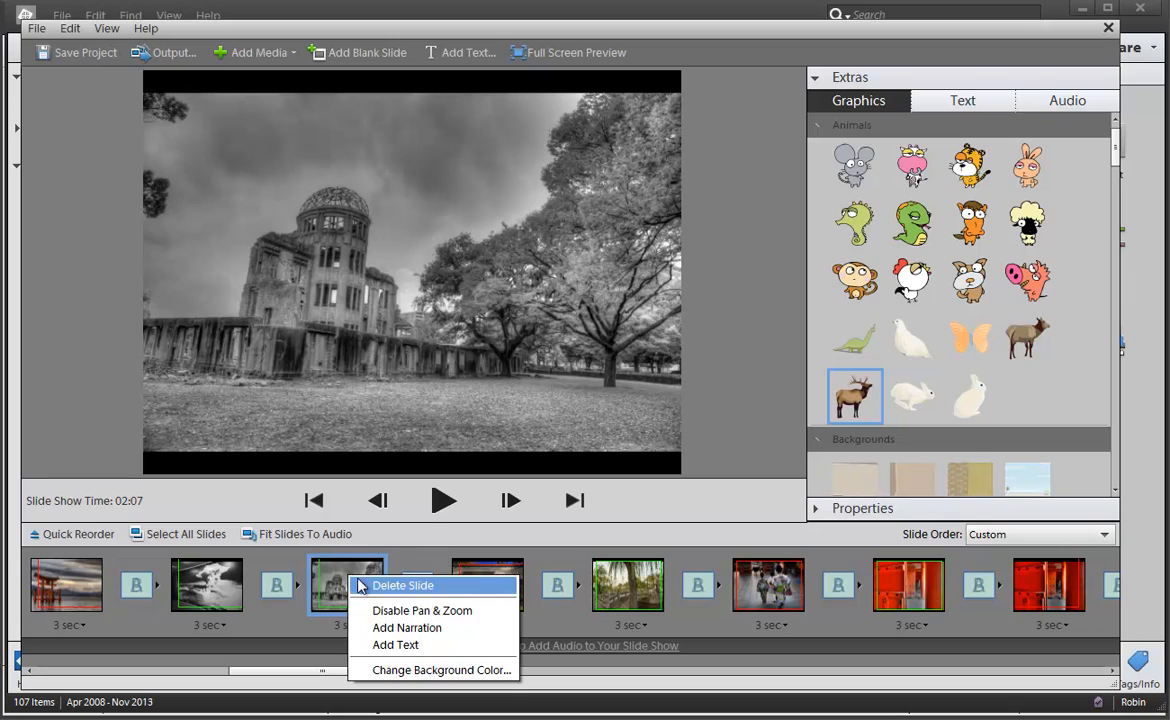
left_click(365, 585)
Step: Delete the slides of the lit garden gate, the willow by the bridge, and the women in kimonos
right_click(358, 576)
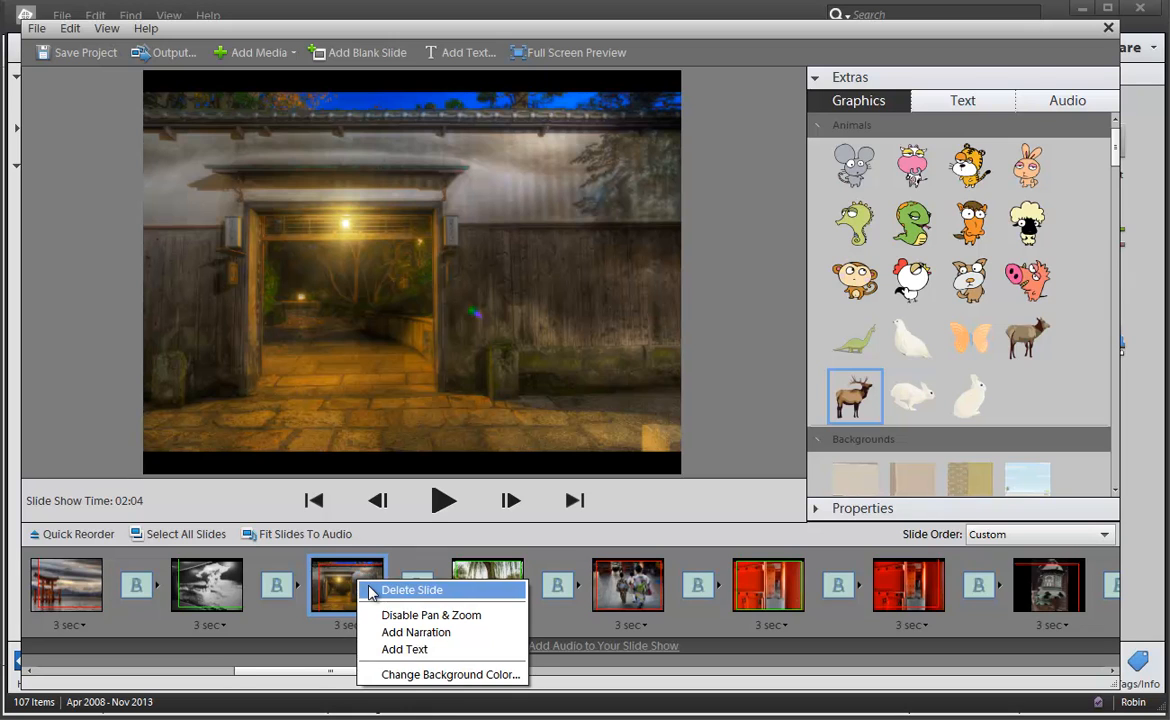
left_click(366, 587)
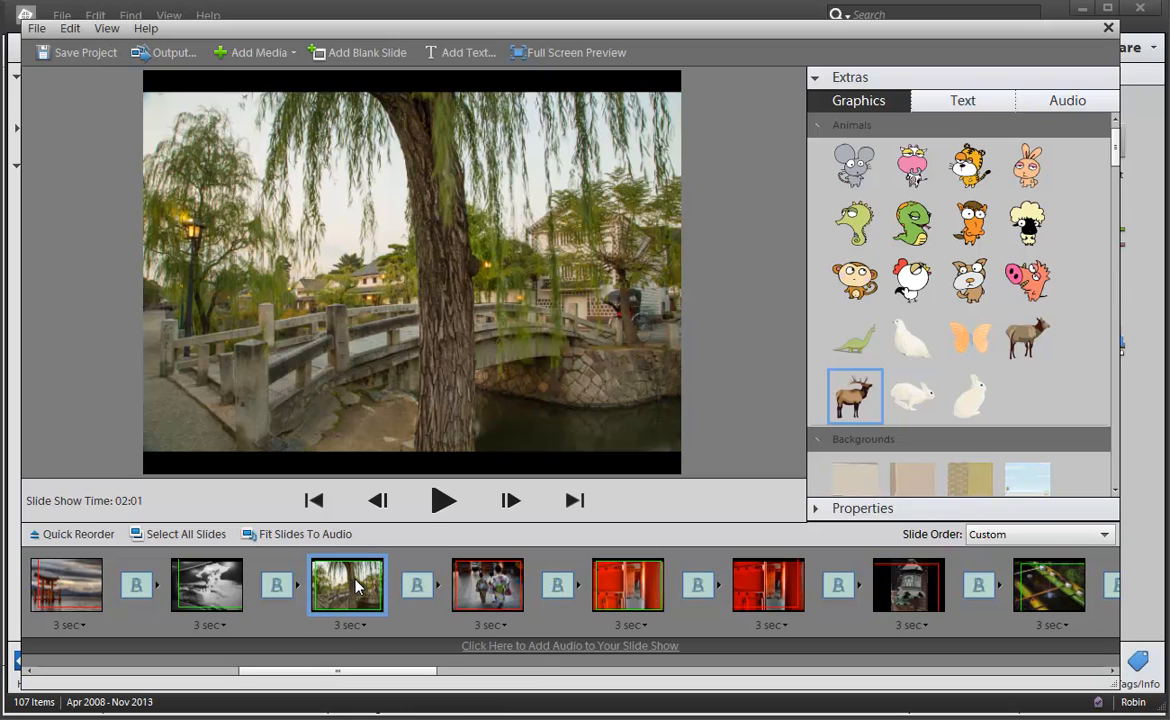
right_click(355, 585)
left_click(366, 589)
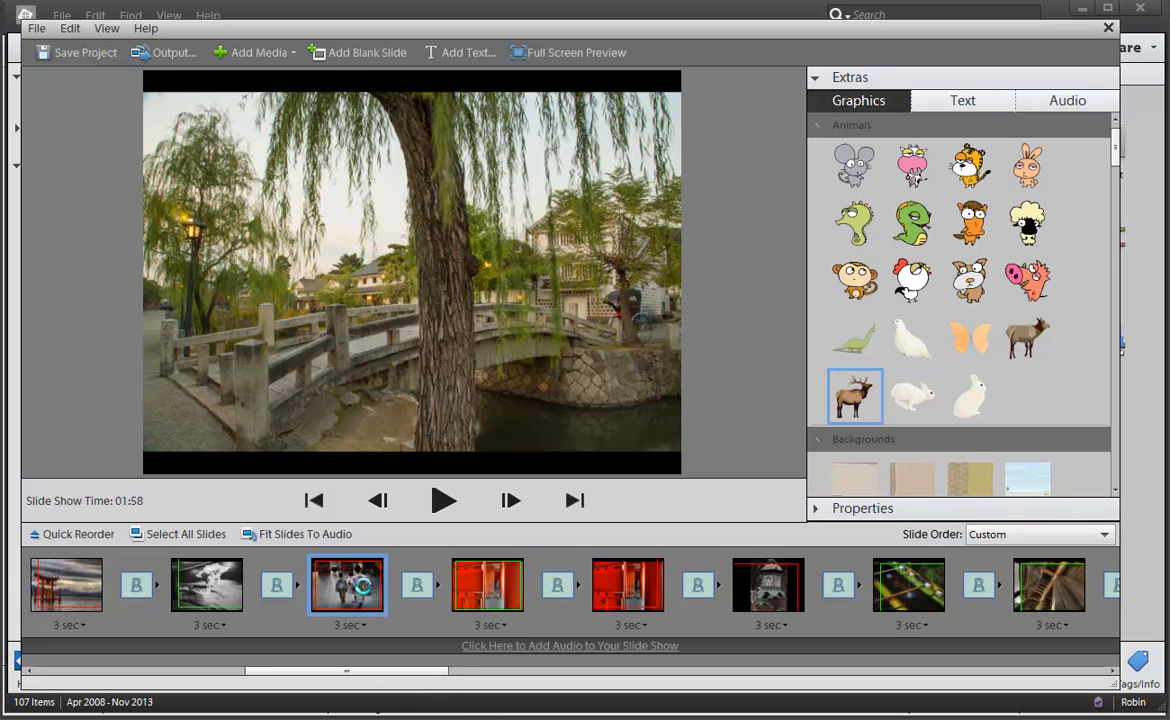
right_click(345, 585)
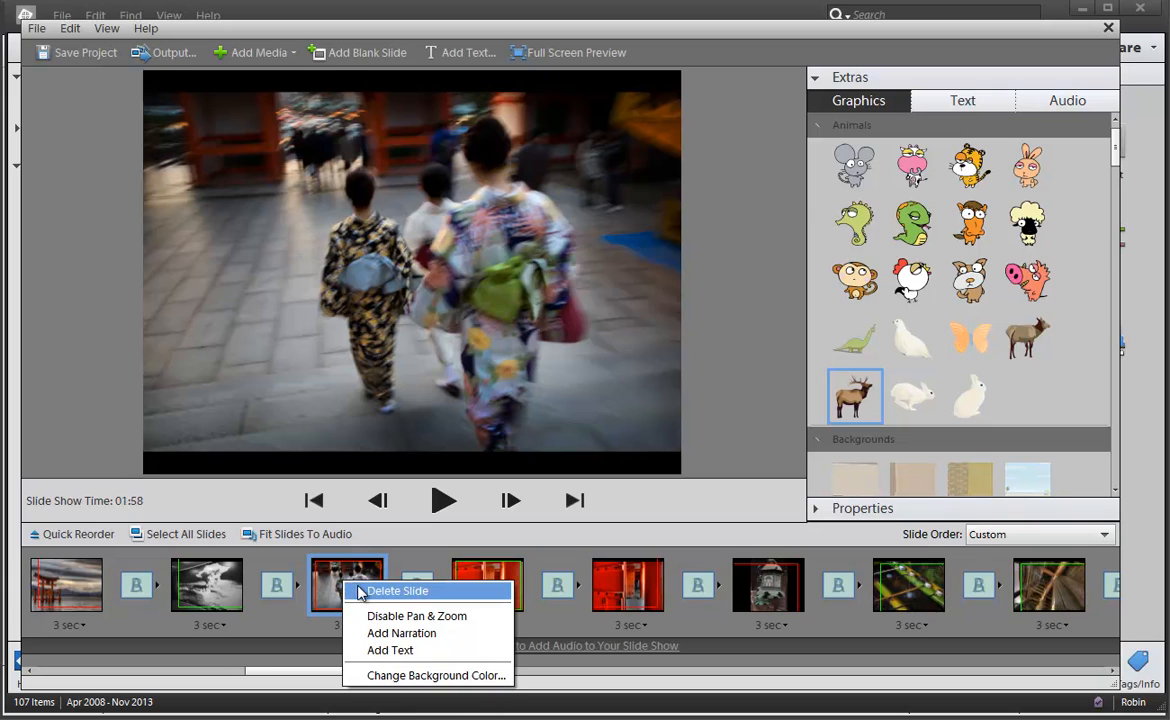
left_click(358, 592)
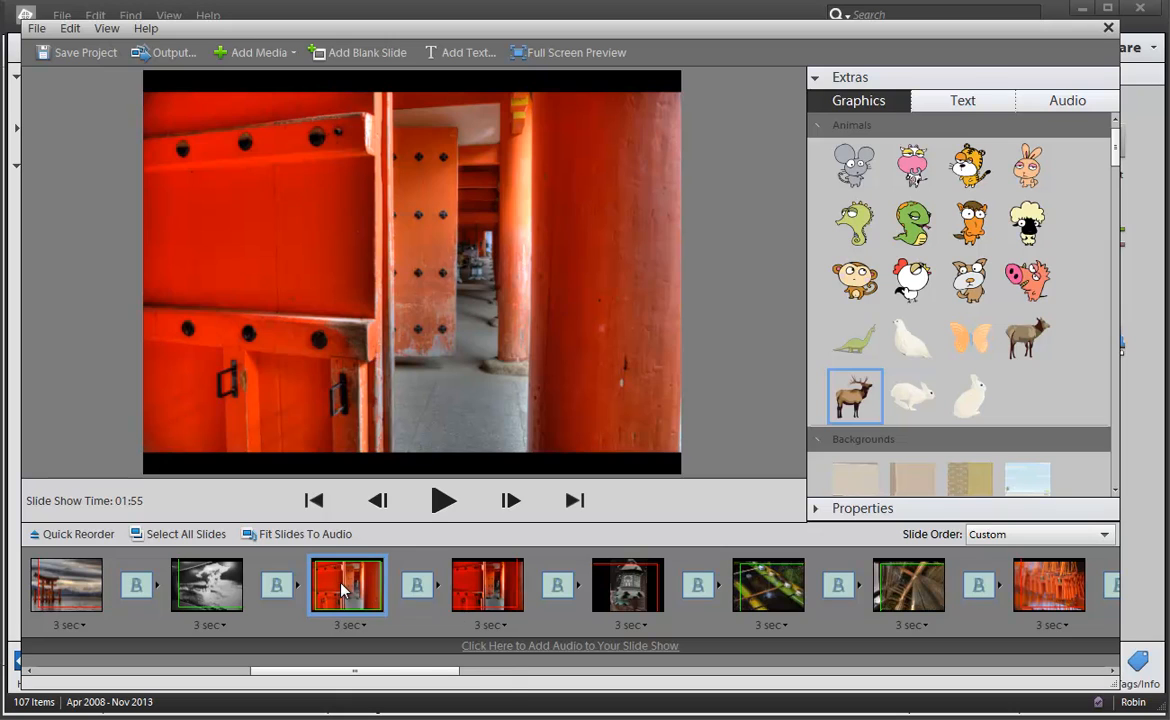
Step: Delete both red temple door slides and the hanging lantern slide
right_click(343, 587)
left_click(350, 595)
right_click(347, 592)
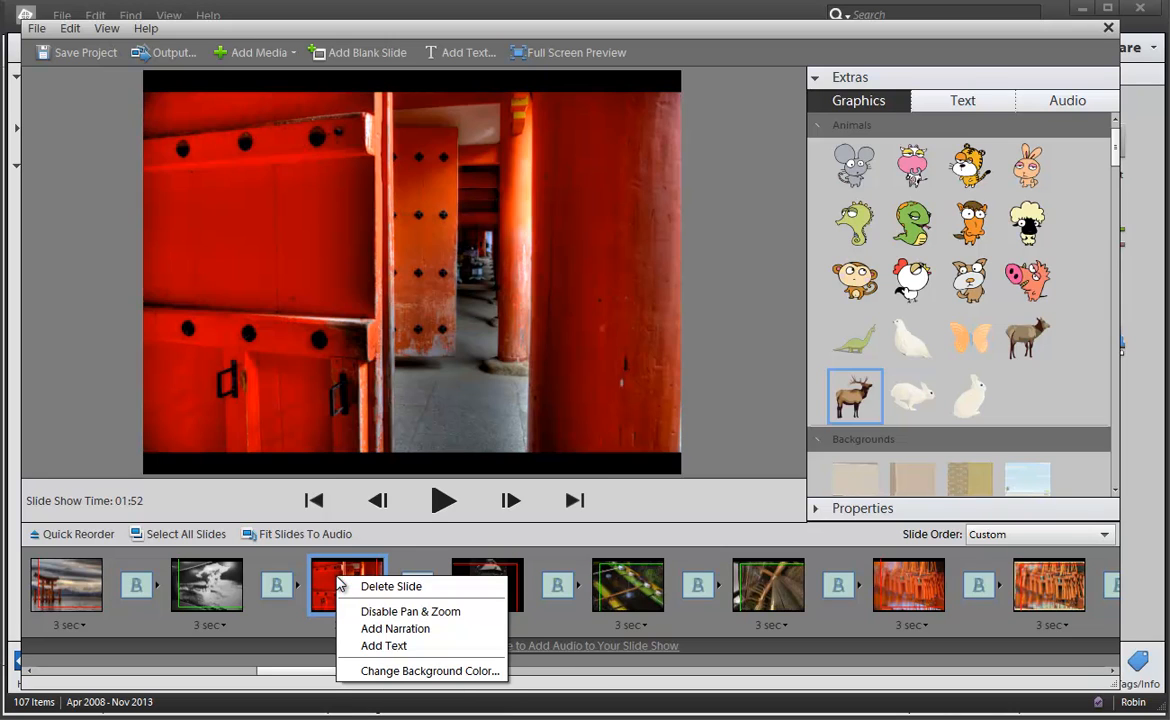
left_click(352, 594)
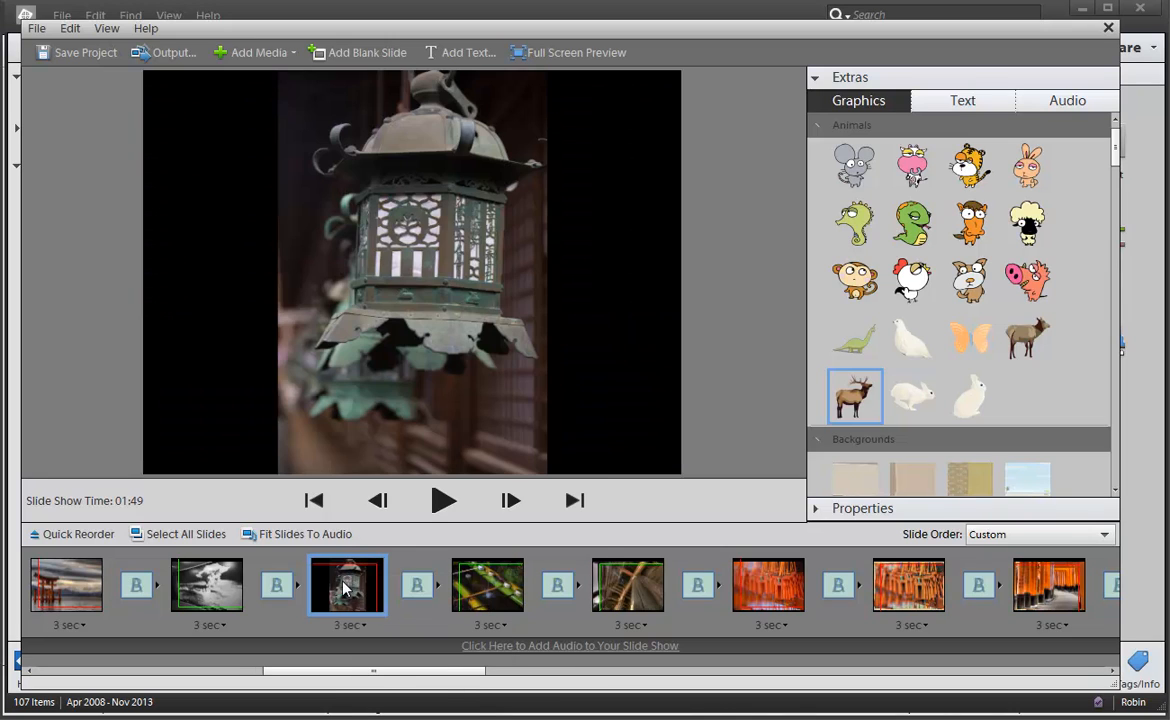
right_click(343, 587)
left_click(362, 592)
Step: Delete the bamboo ladles slide, the wooden roof beams slide, and both slides of hanging miniature torii
right_click(349, 585)
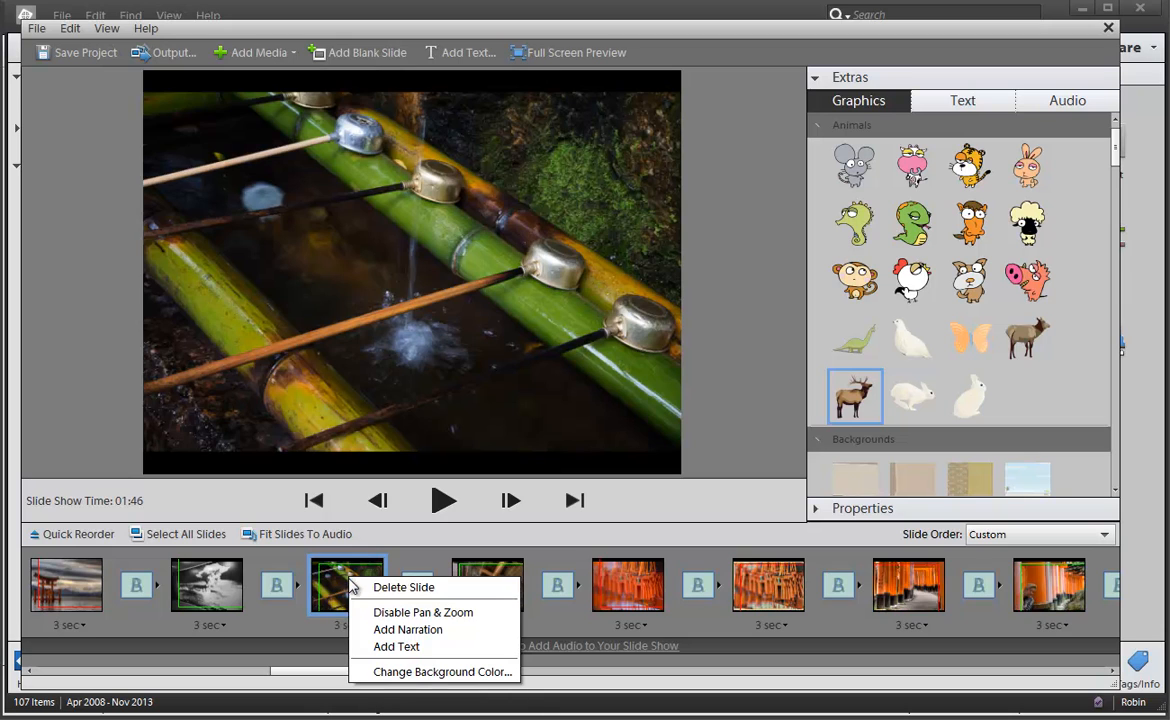
left_click(360, 590)
right_click(349, 588)
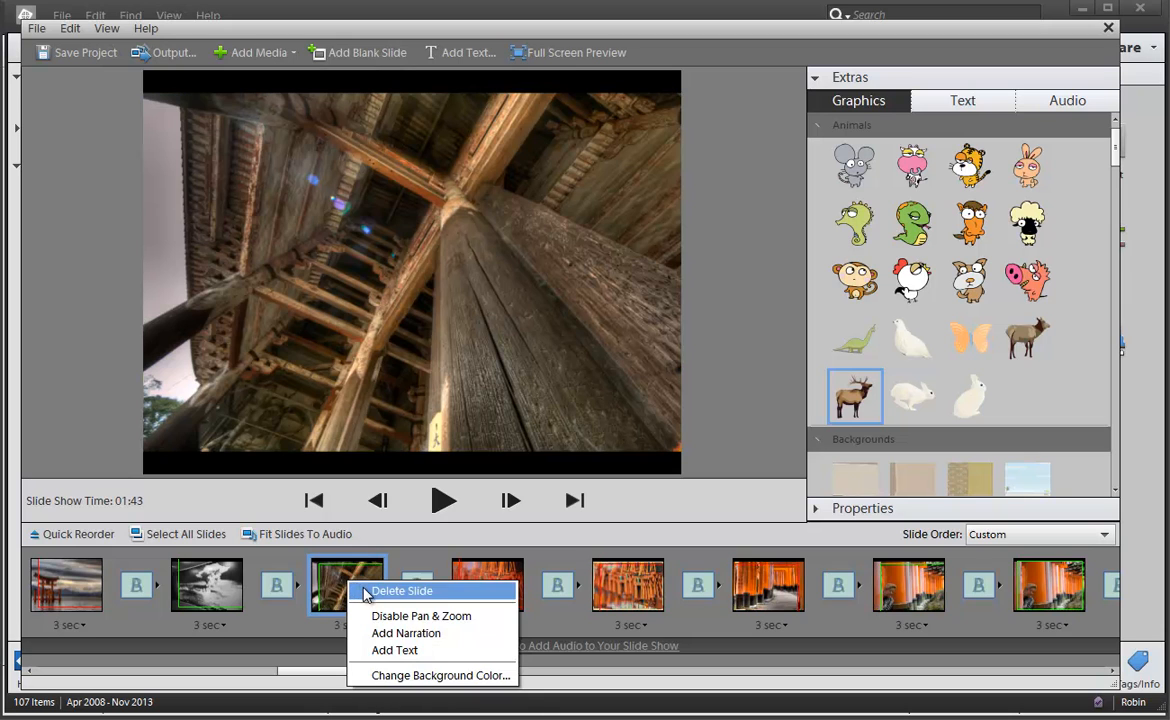
left_click(356, 591)
right_click(340, 585)
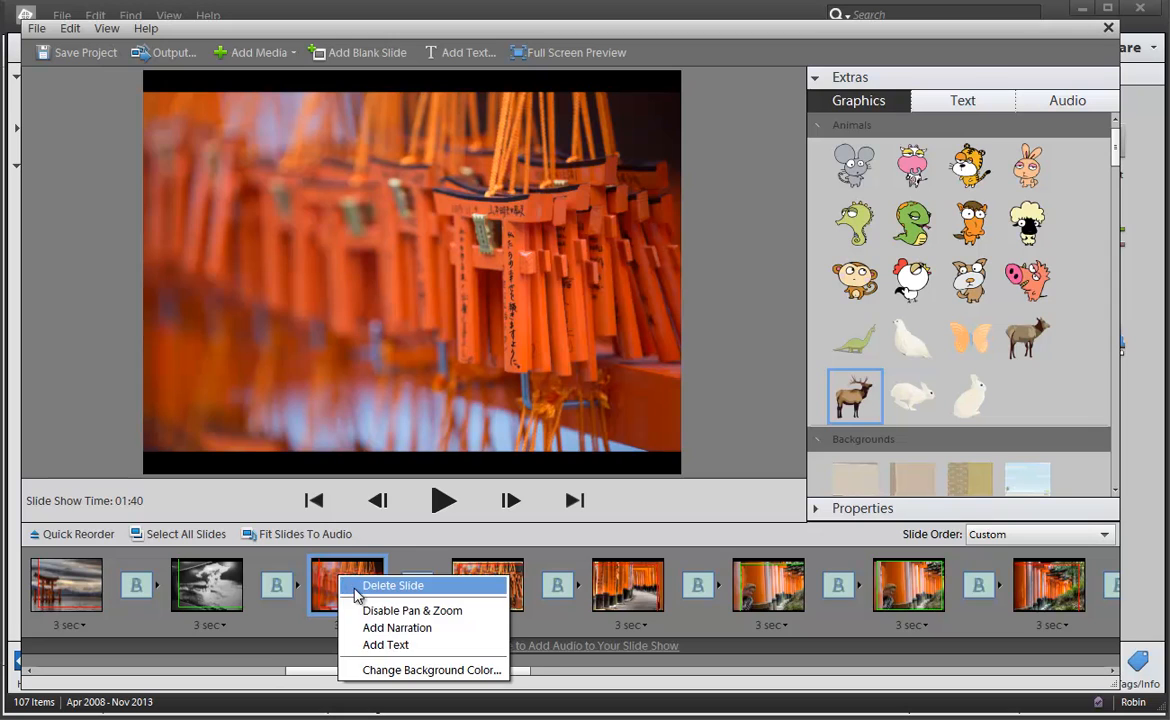
left_click(356, 590)
right_click(340, 585)
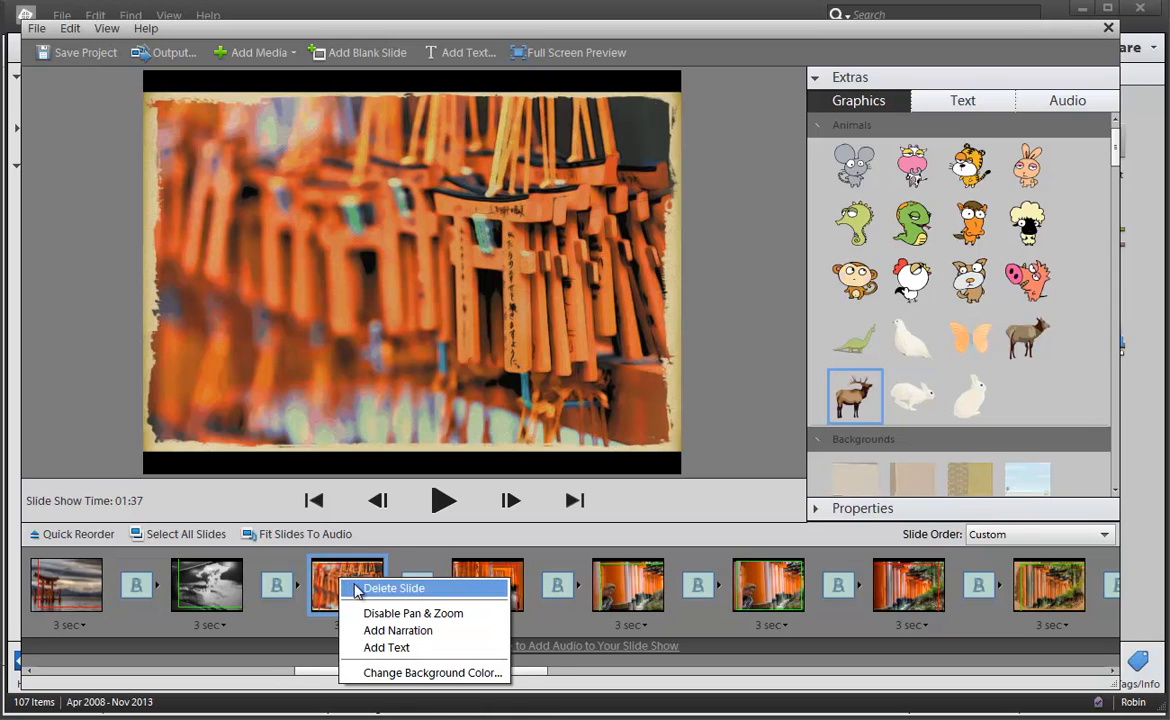
left_click(355, 591)
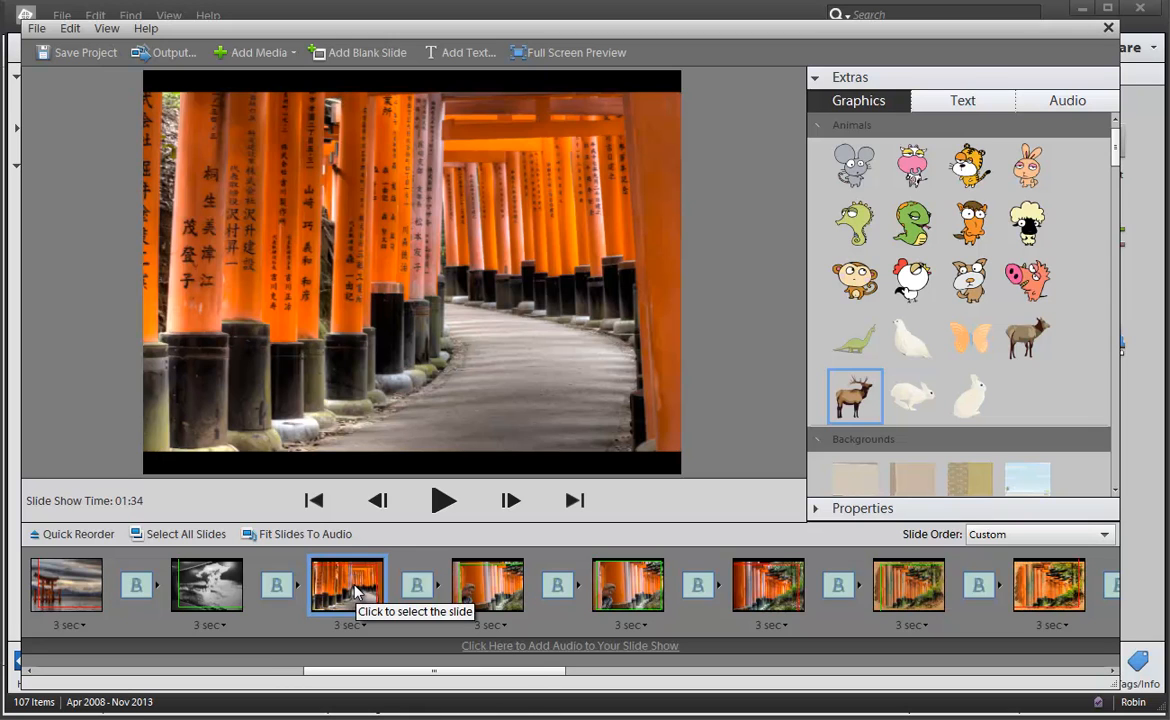
Step: Crop the orange torii path photo, fushimi 005.jpg, to fit so it fills the slide
left_click(568, 294)
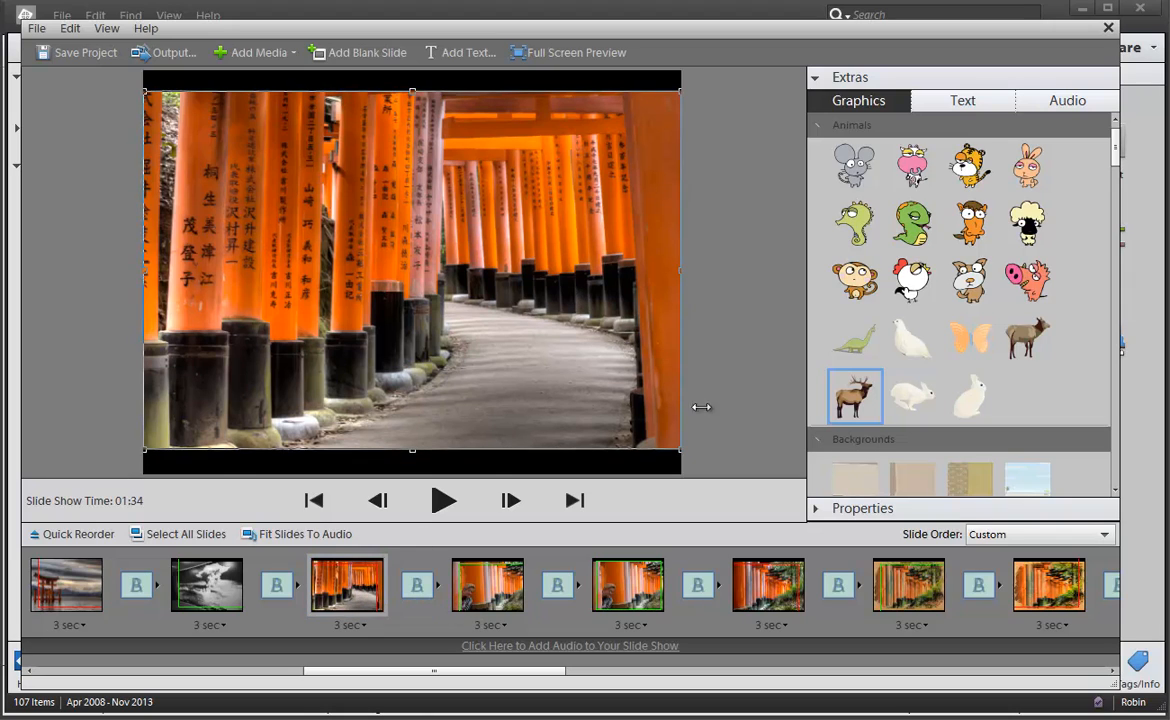
left_click(818, 80)
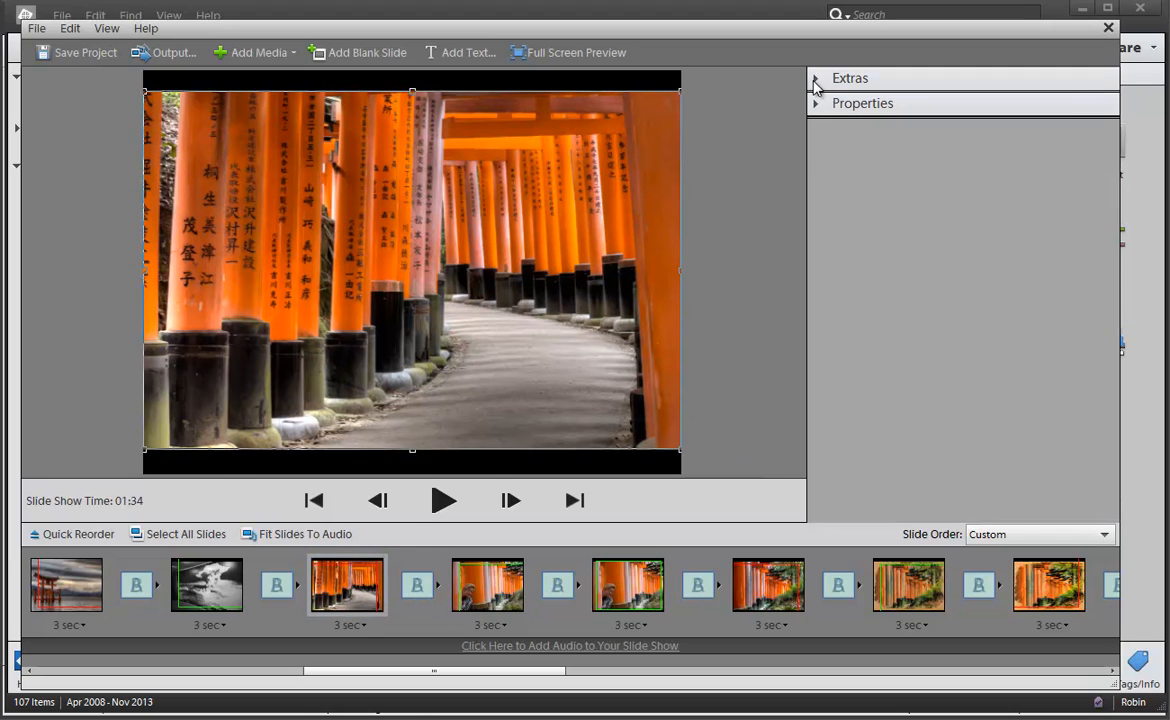
left_click(818, 104)
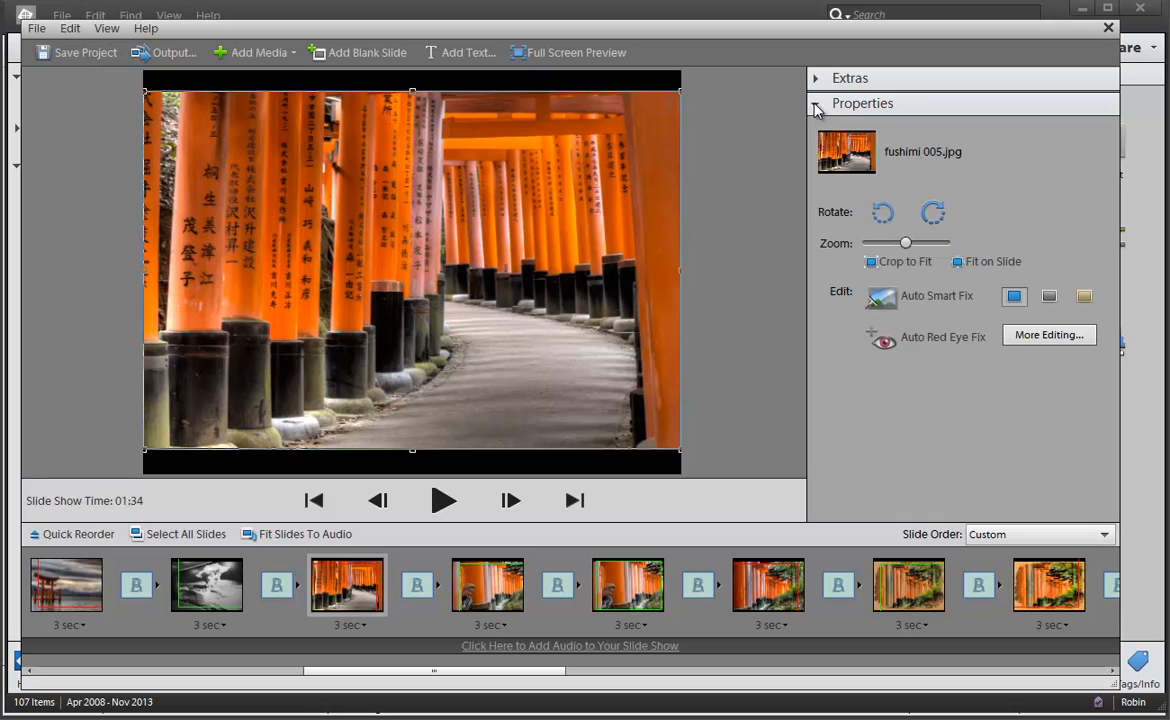
left_click(885, 262)
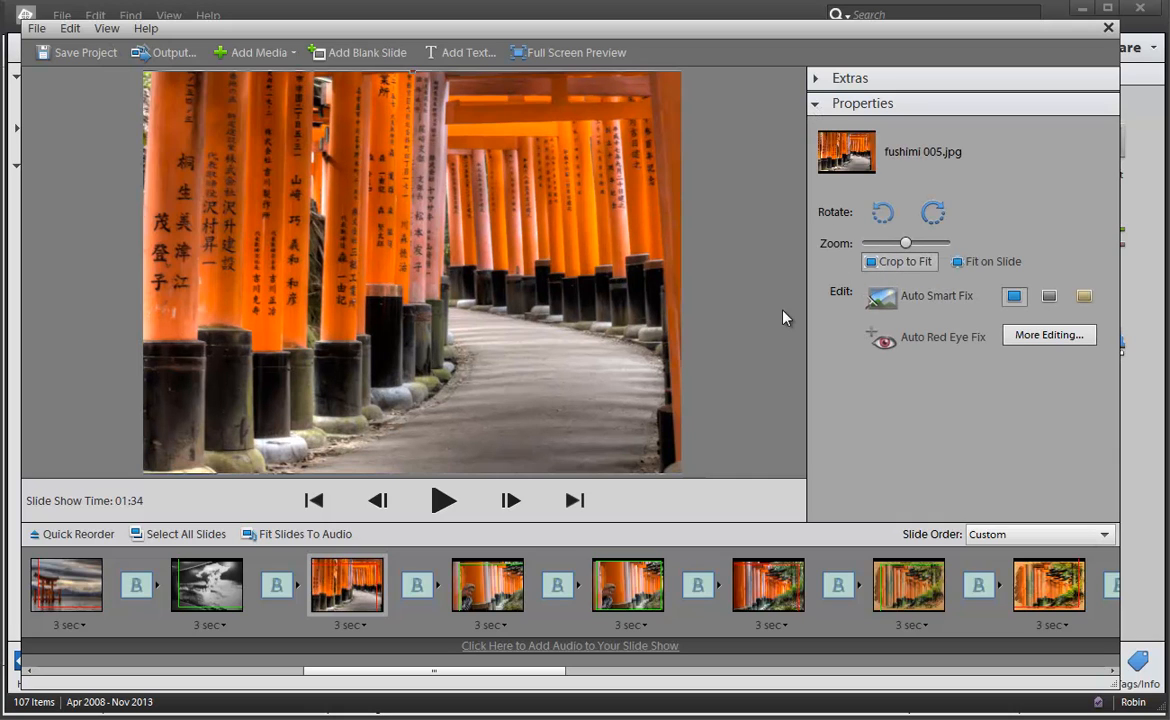
Step: Shift the torii path photo left within its slide, then raise and enlarge the slide's end pan-and-zoom frame
left_click_drag(569, 287, 516, 292)
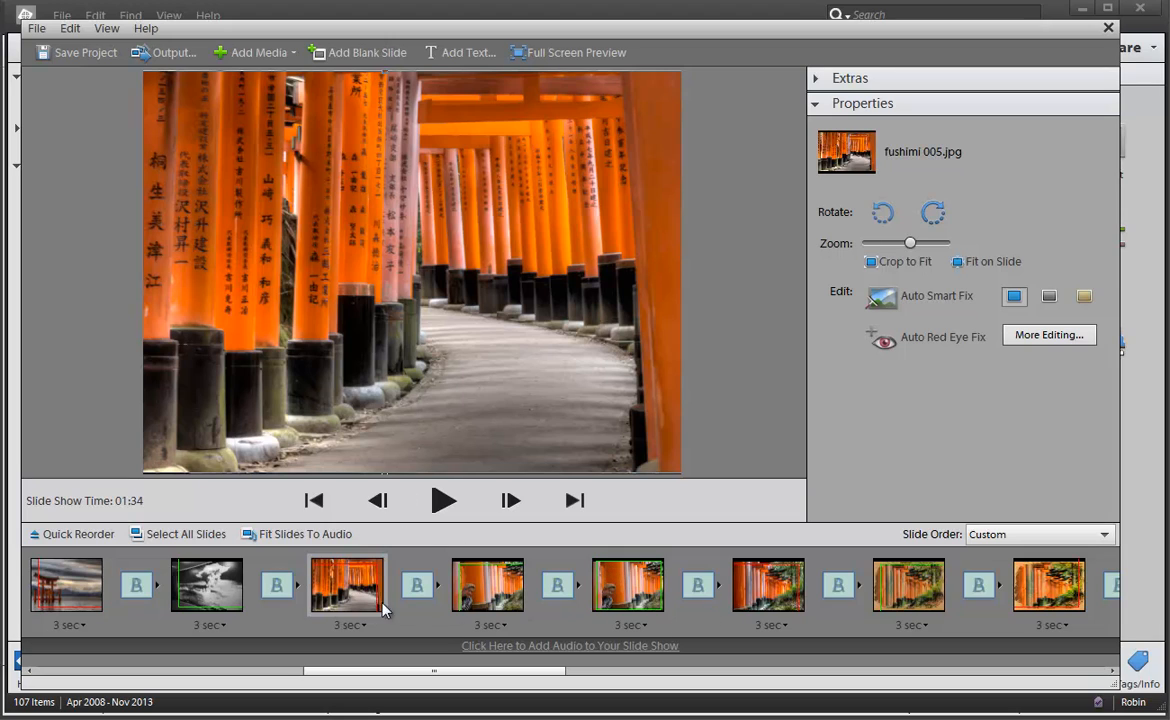
left_click(354, 566)
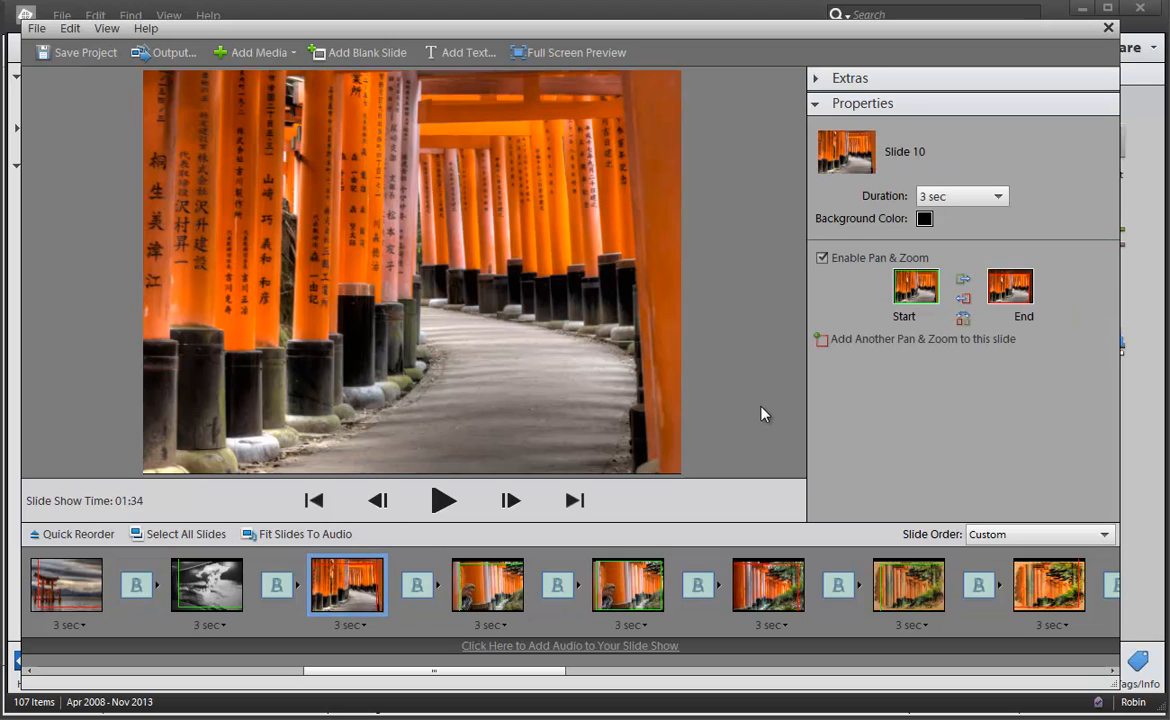
left_click(997, 292)
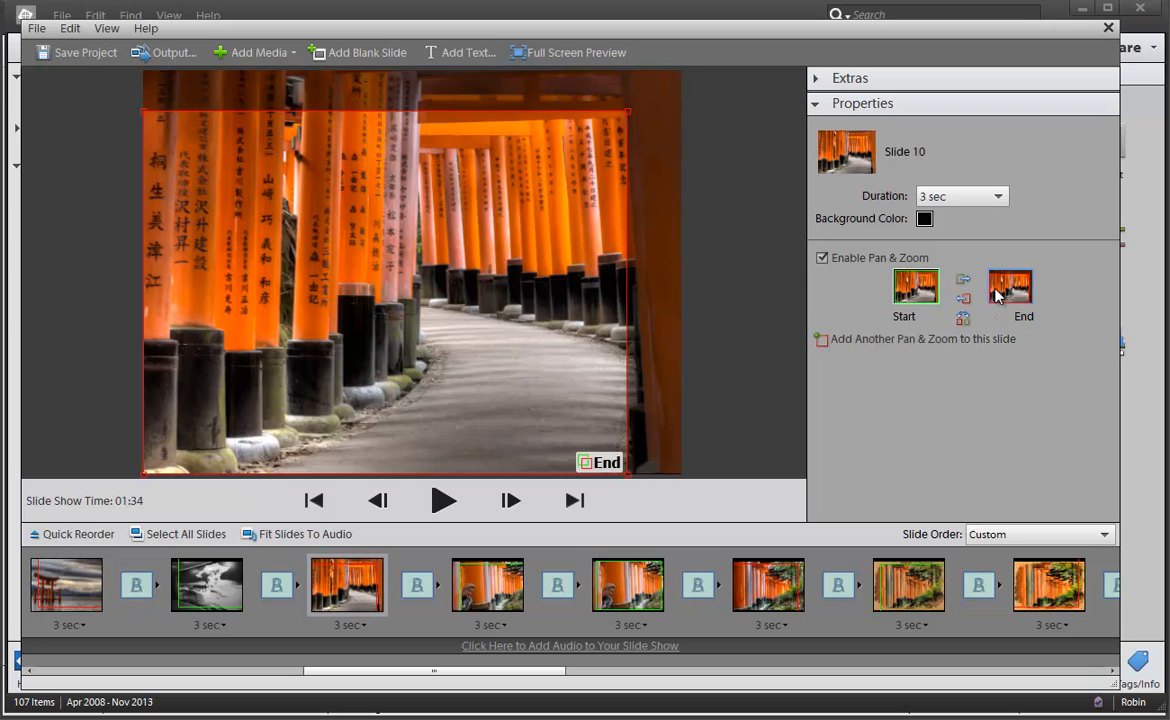
left_click_drag(586, 170, 586, 154)
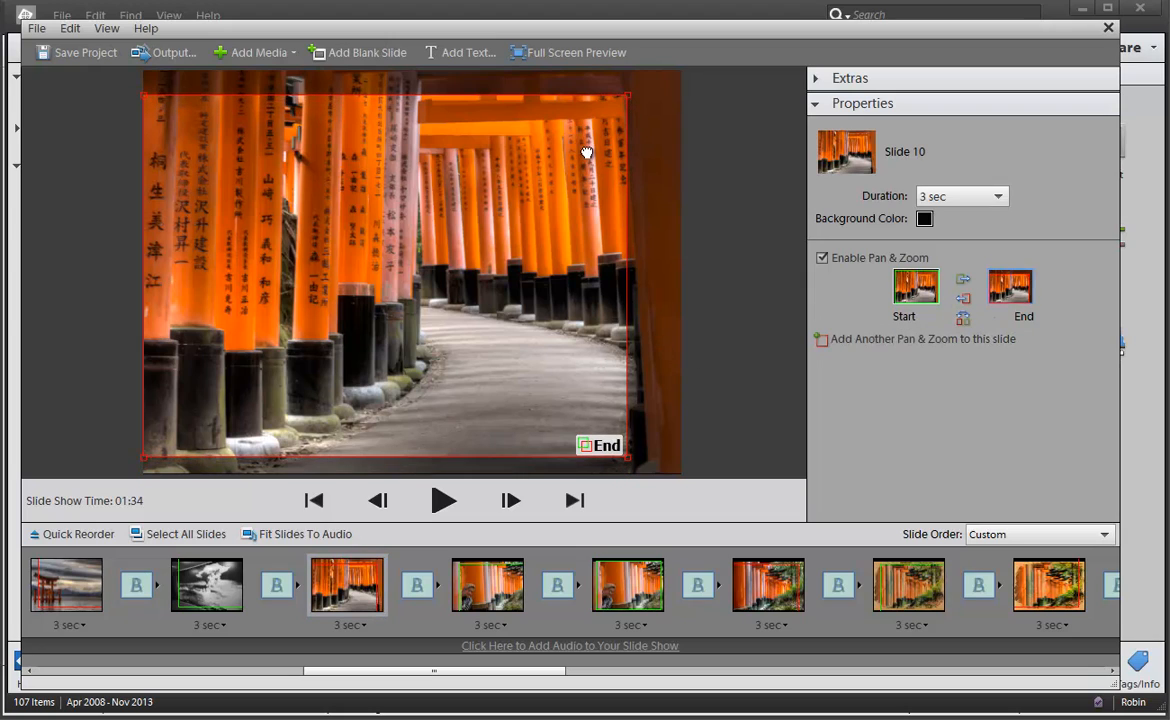
left_click_drag(628, 93, 650, 80)
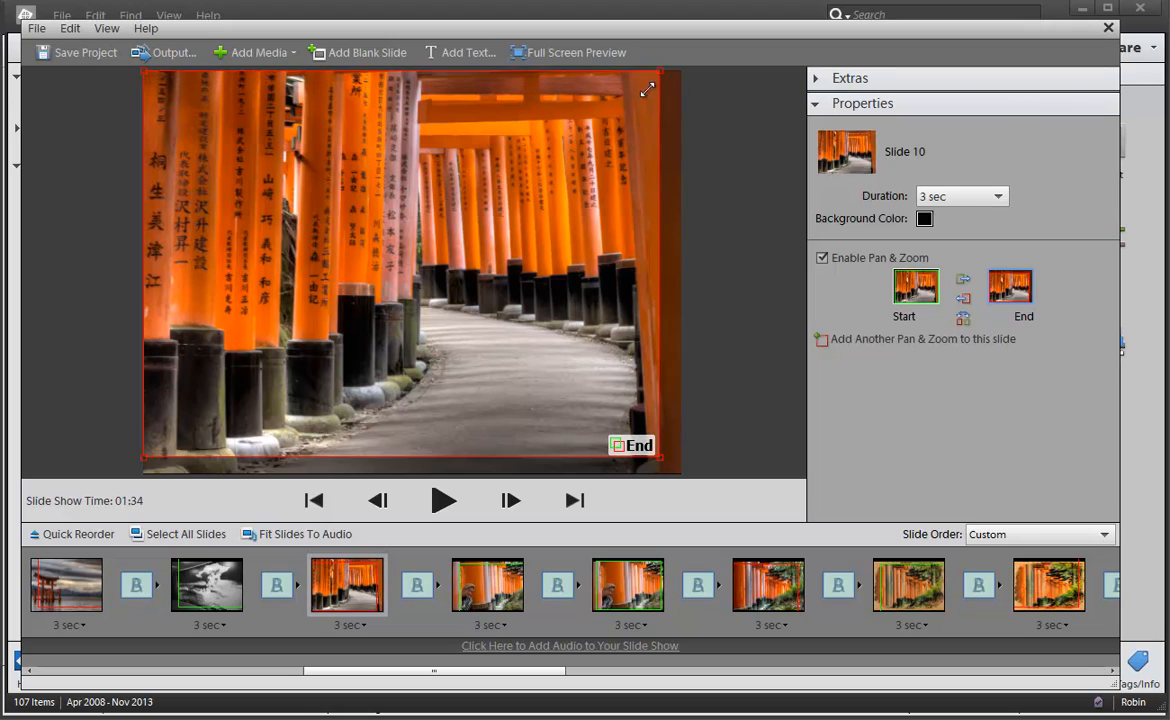
Step: Preview the torii path slide's pan and zoom, stop playback, and reselect that slide
left_click(436, 500)
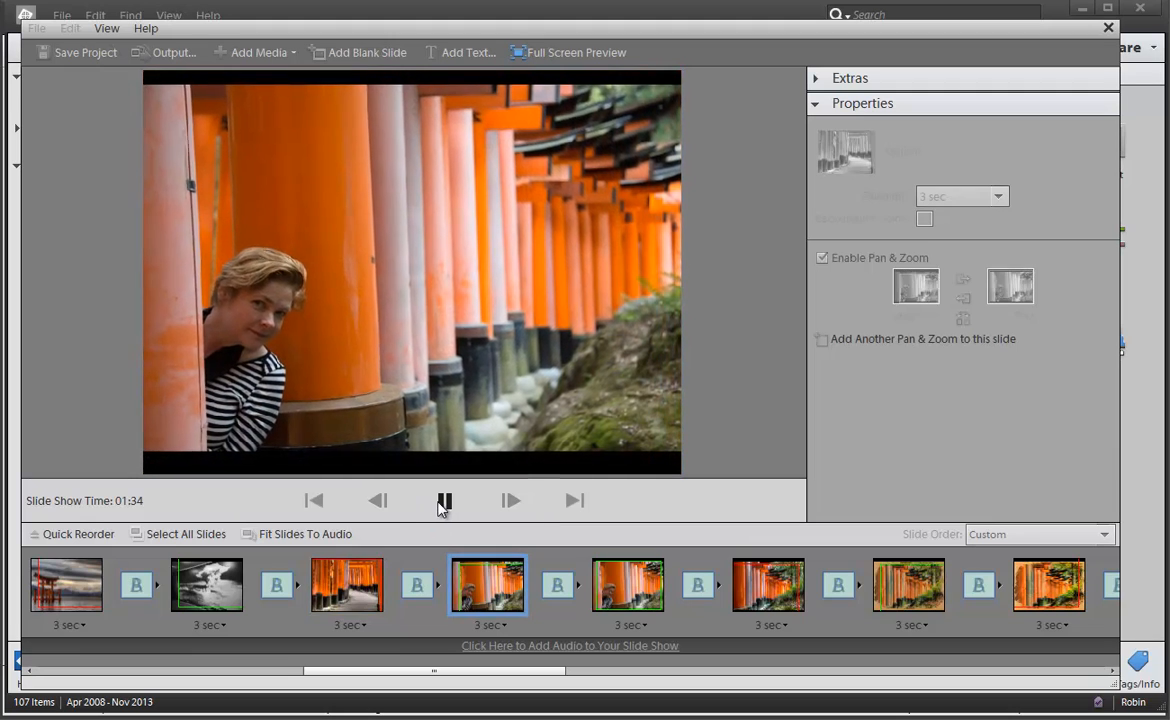
left_click(443, 502)
left_click(369, 589)
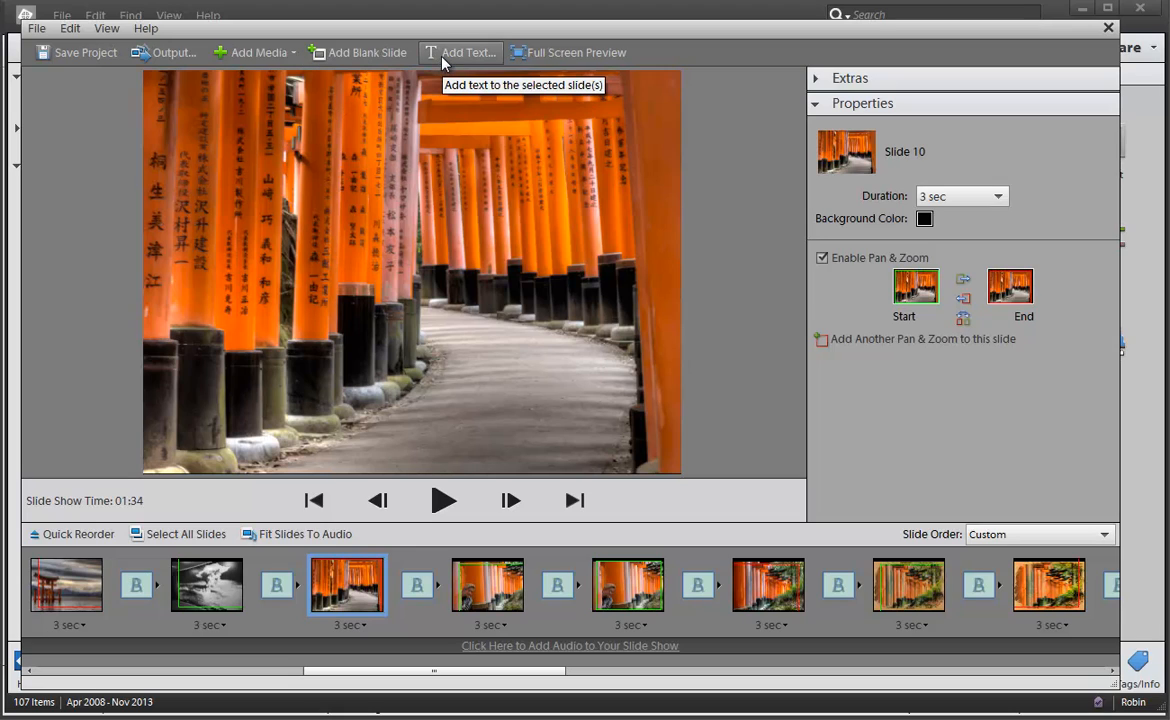
left_click(264, 53)
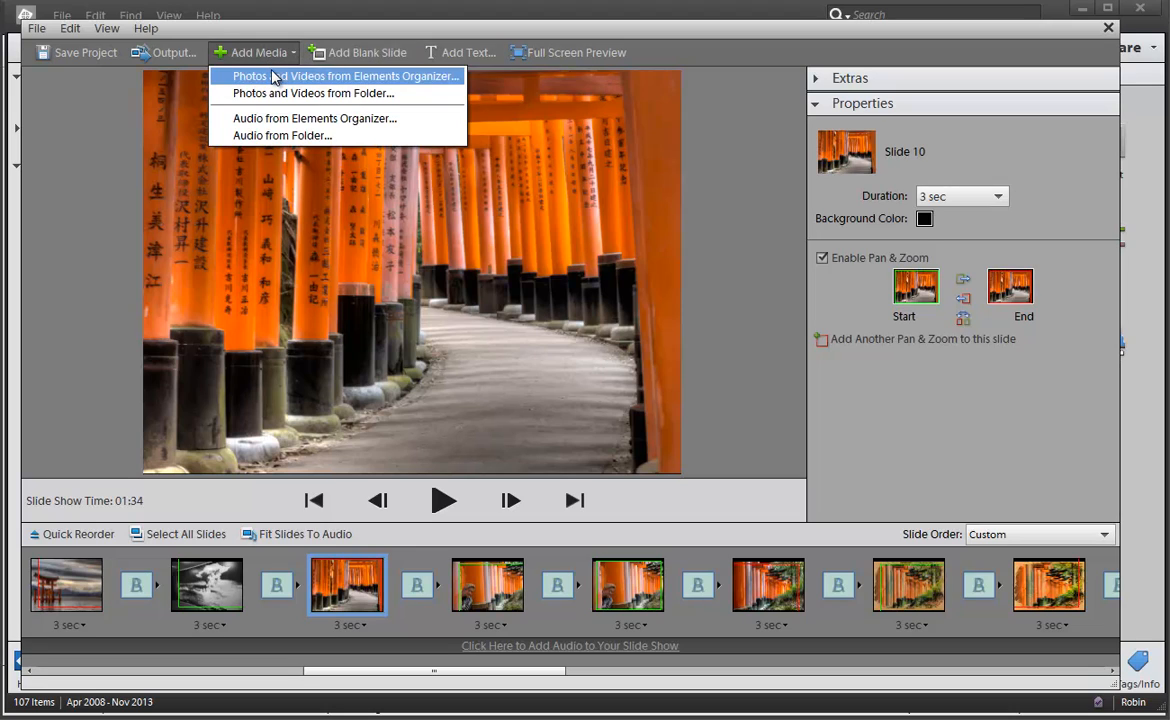
left_click(277, 119)
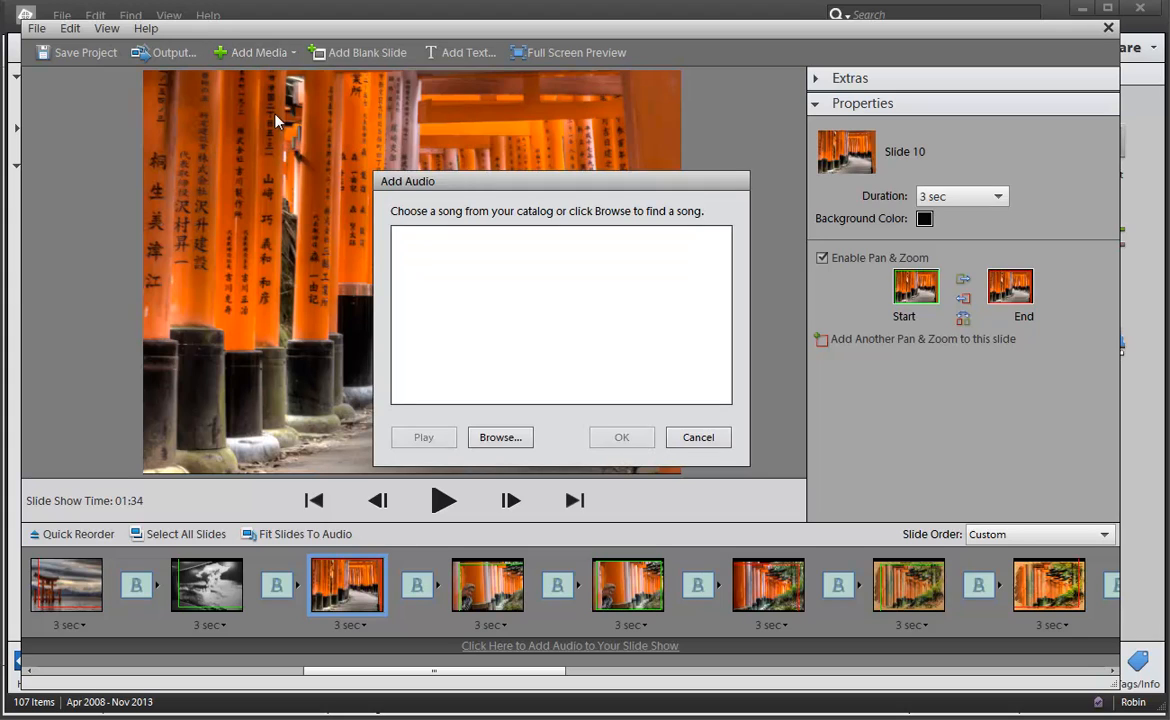
left_click(673, 440)
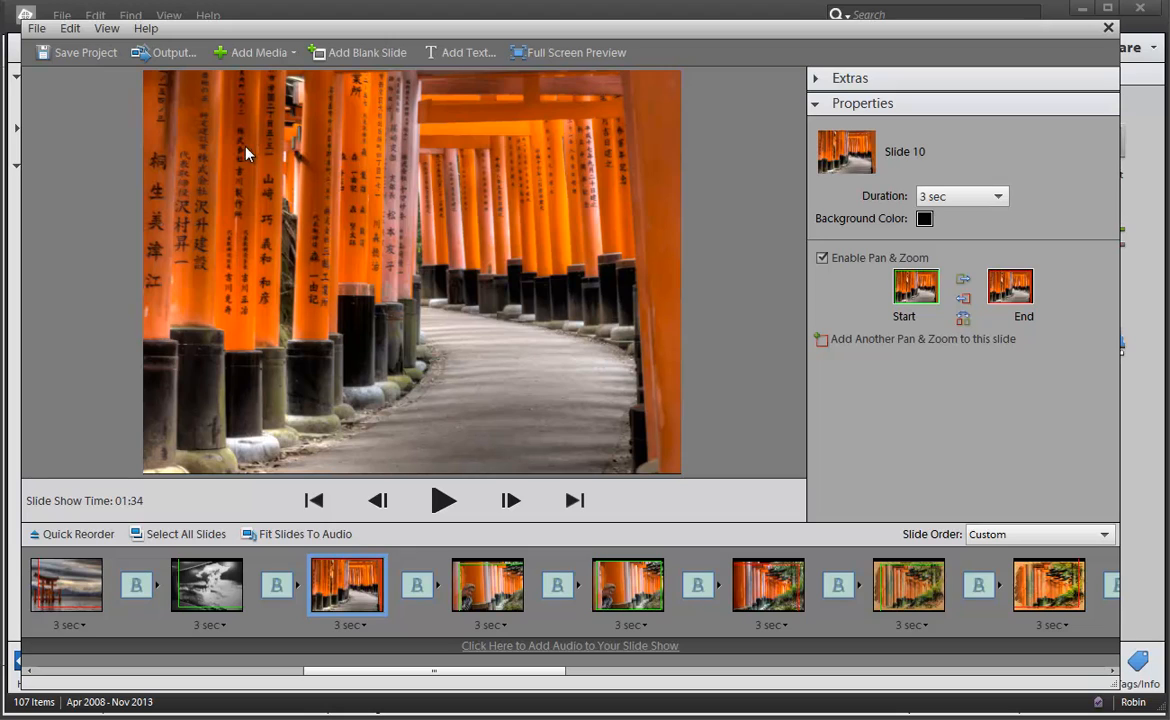
Step: Save the slide show project under the name Japan
left_click(92, 50)
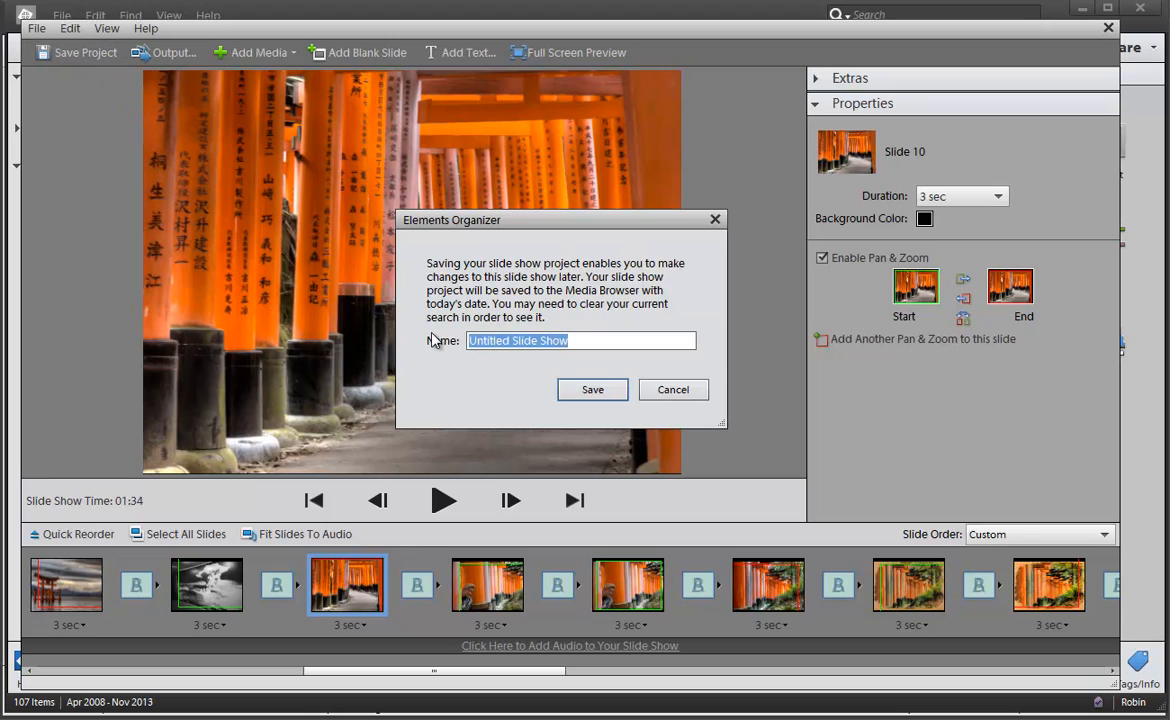
type("Japan")
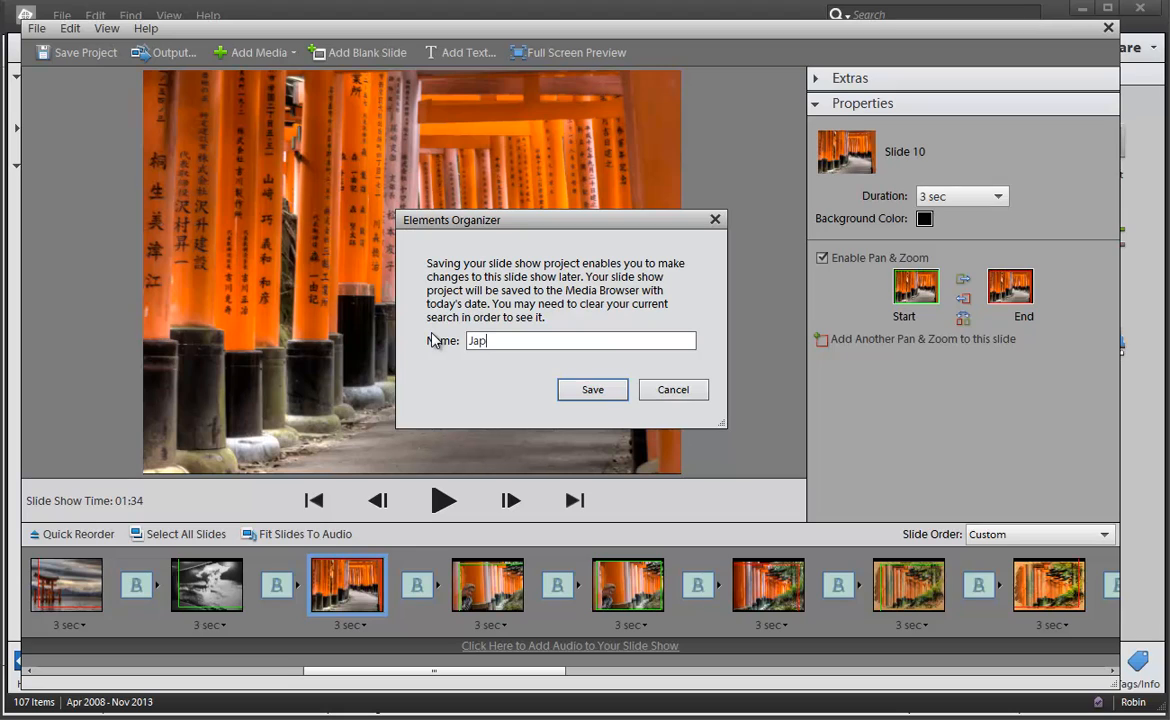
key("BackSpace")
type("an")
key("Return")
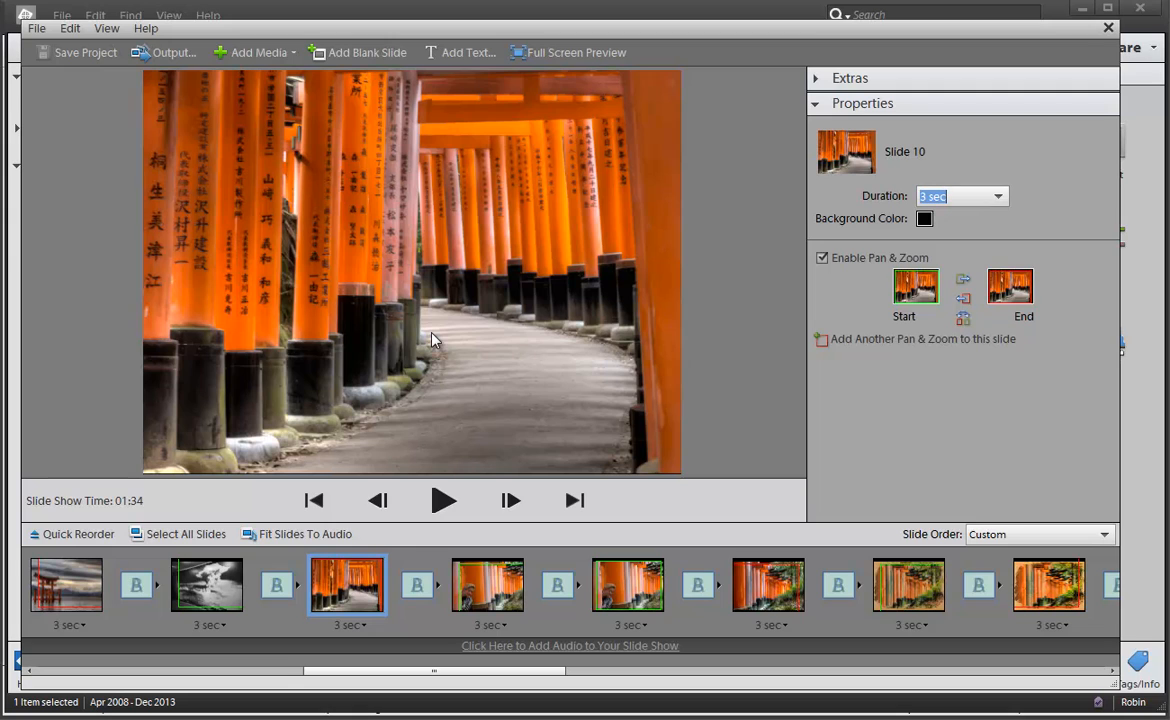
Step: Close the slide show editor and reopen the saved Japan project from the Organizer's media
left_click_drag(507, 40, 530, 372)
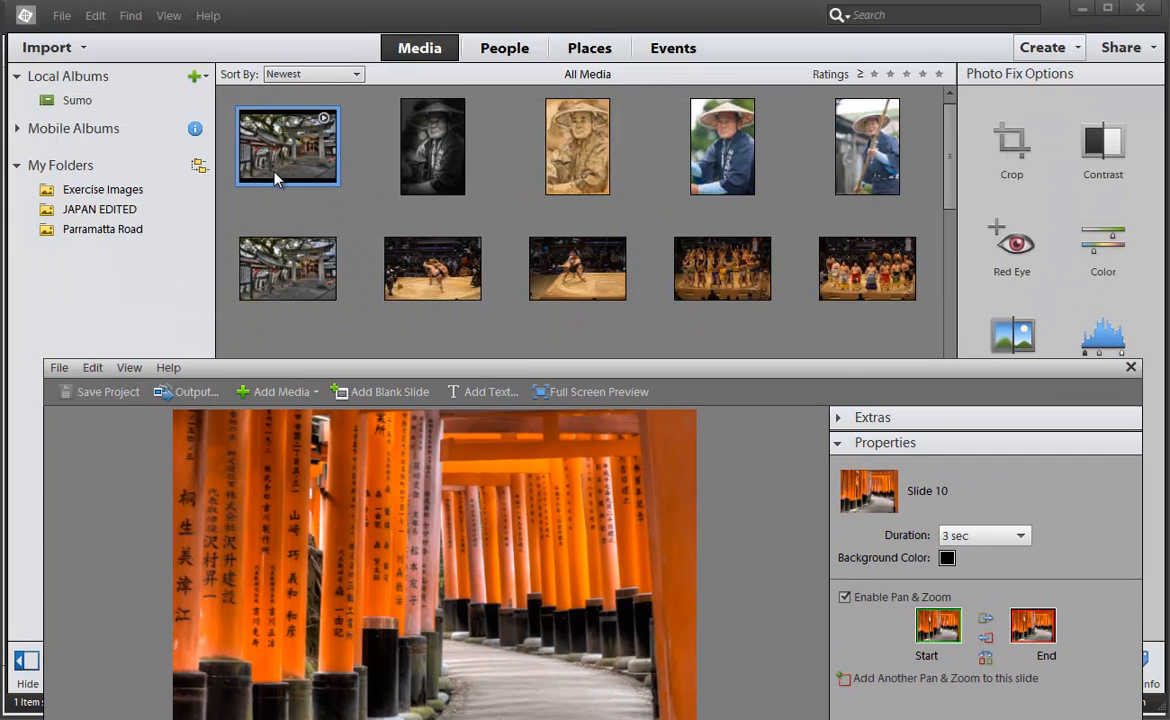
left_click(1131, 368)
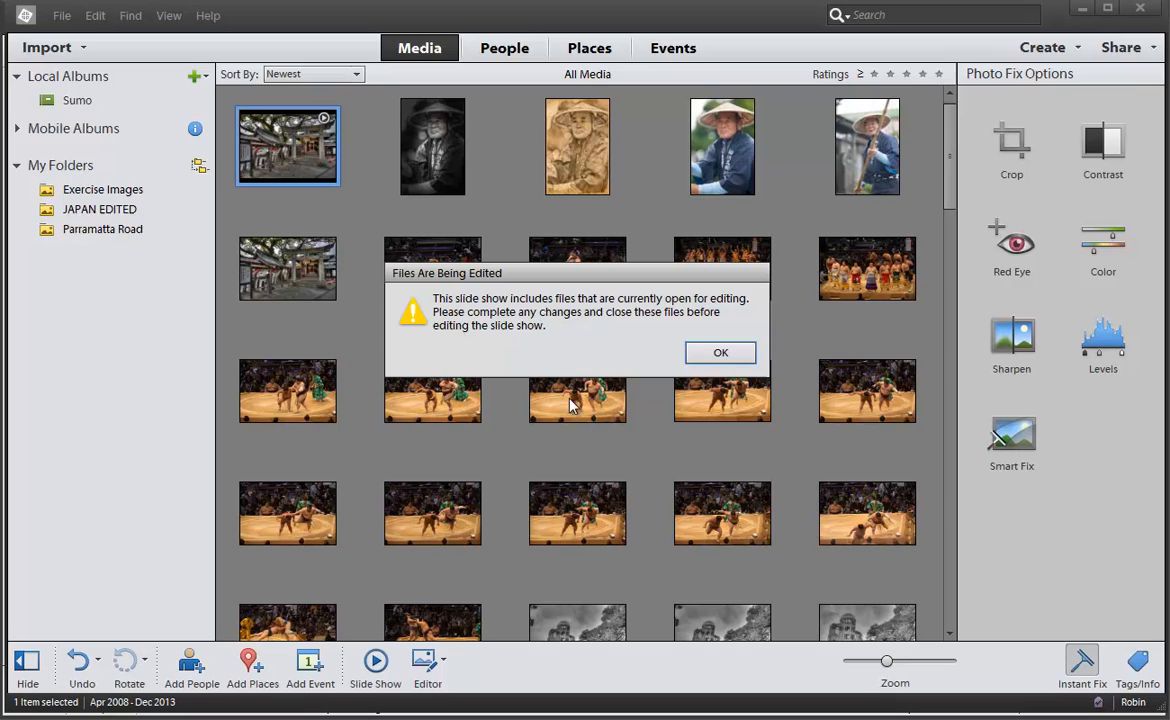
left_click(707, 351)
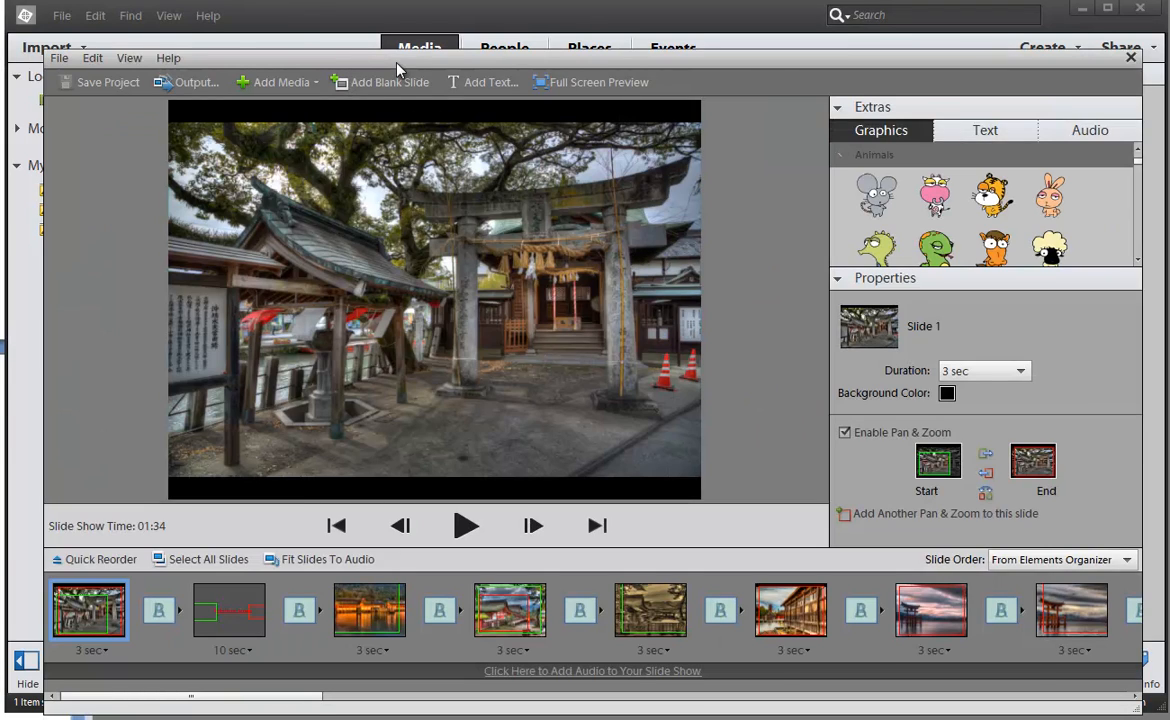
left_click_drag(397, 69, 380, 49)
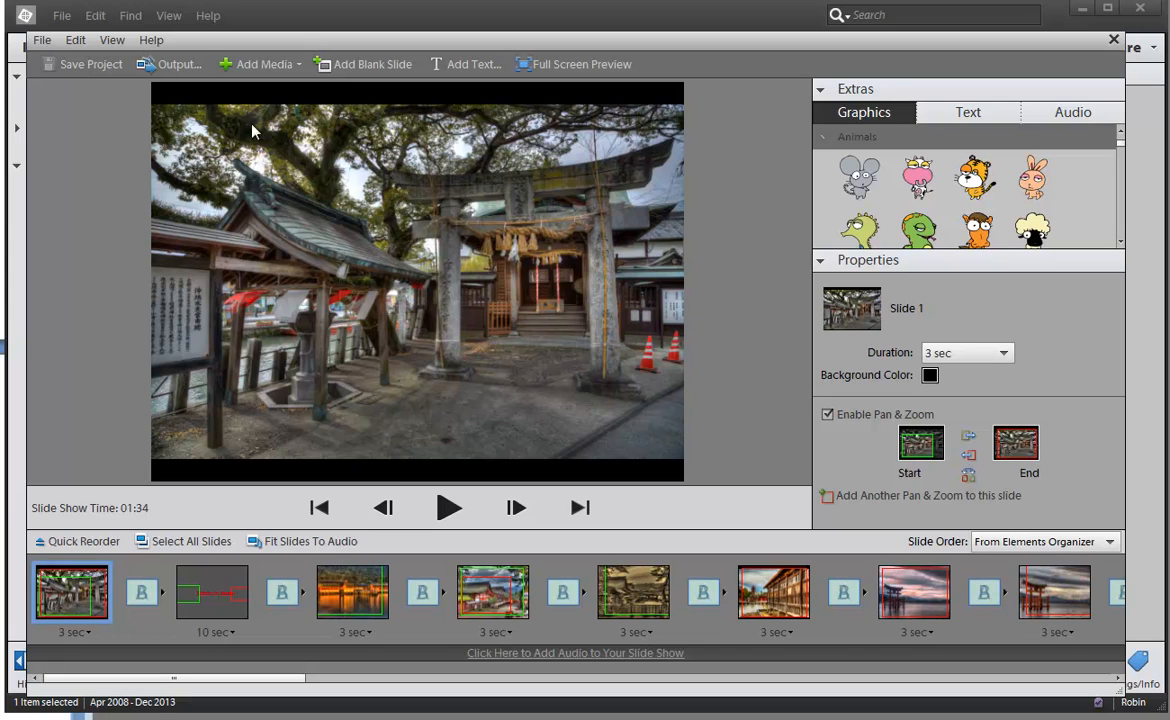
Step: Export the slide show to the Desktop as the WMV movie Japan at Maximum (1024x768), and import it into the catalog
left_click(180, 72)
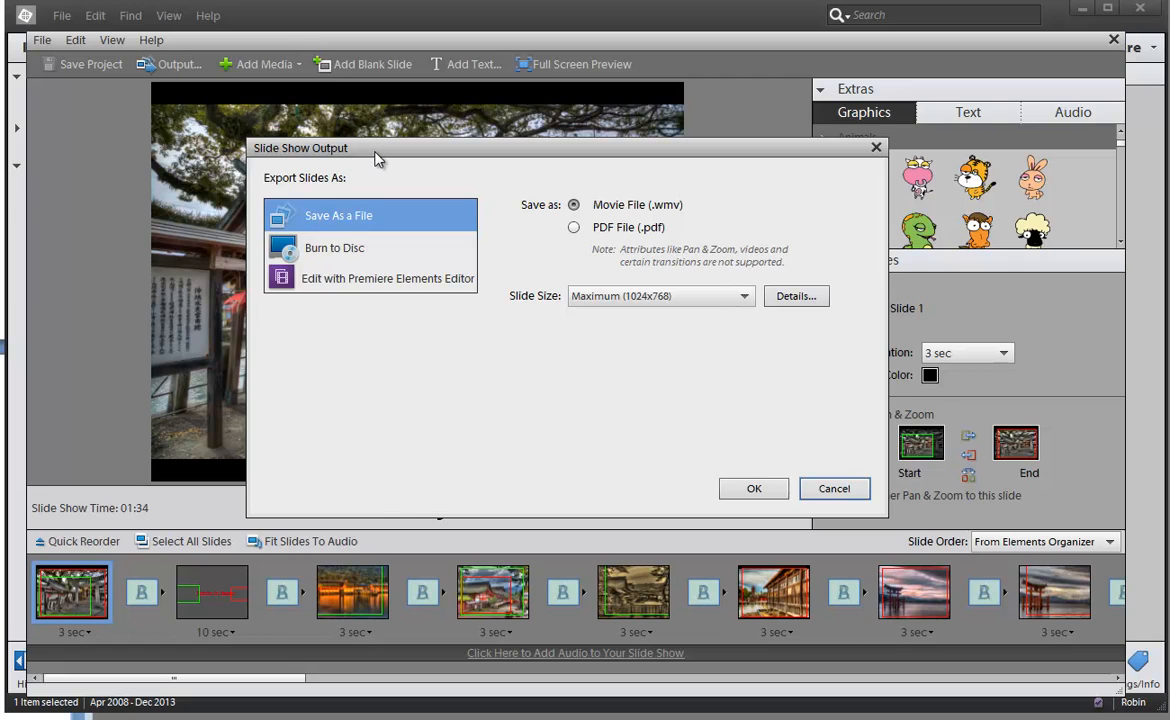
left_click_drag(373, 157, 210, 116)
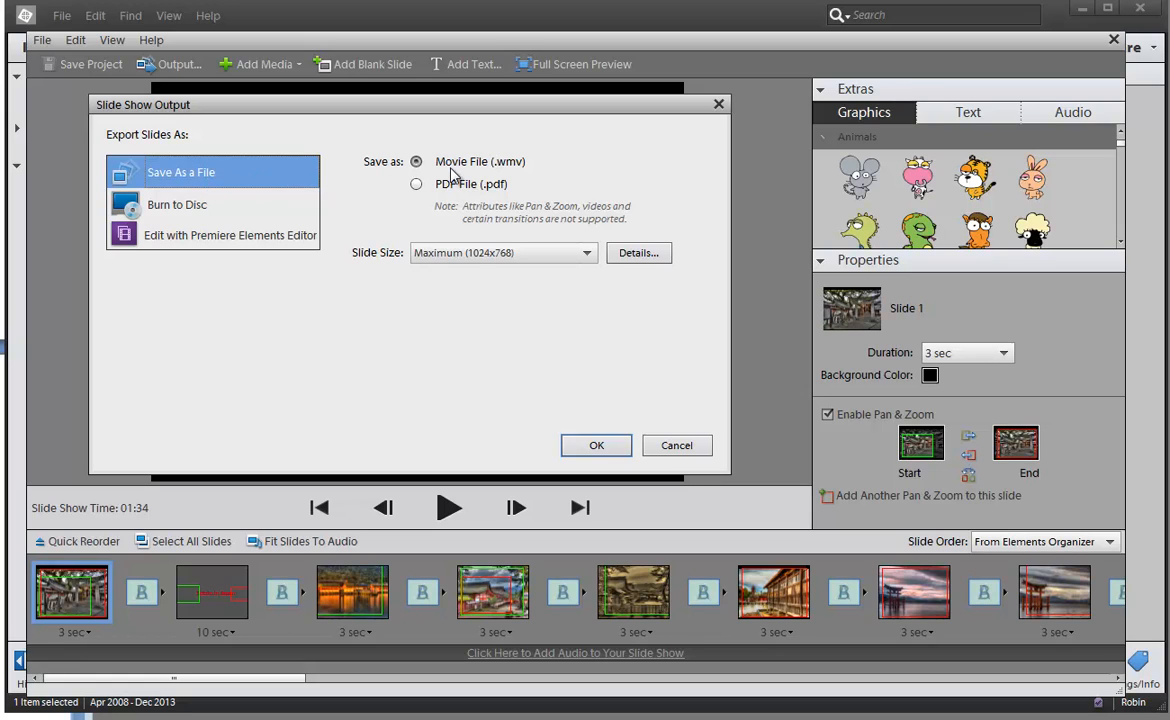
left_click(474, 255)
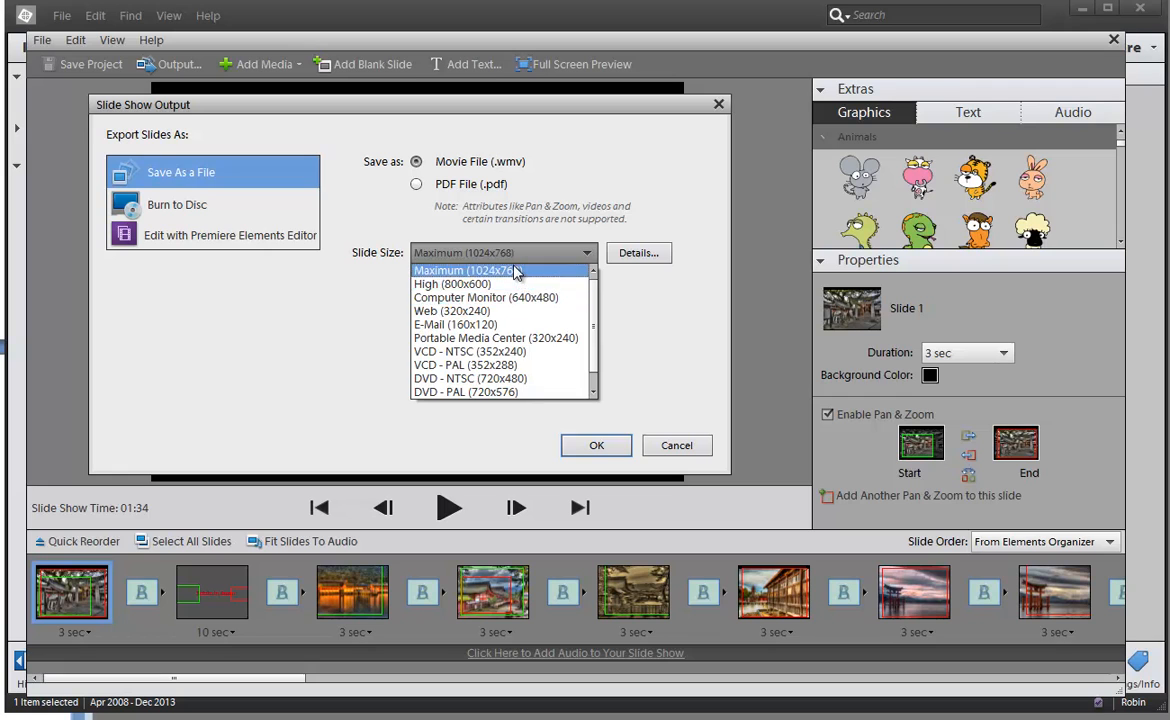
left_click(514, 272)
left_click(595, 446)
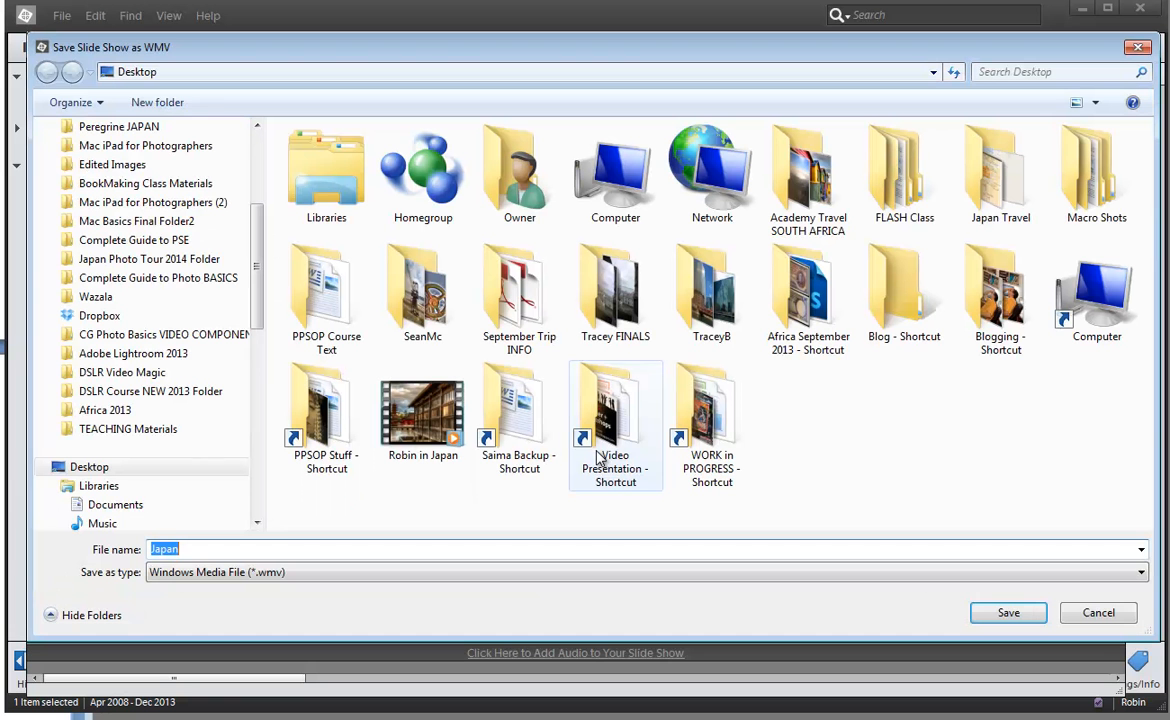
left_click(1008, 614)
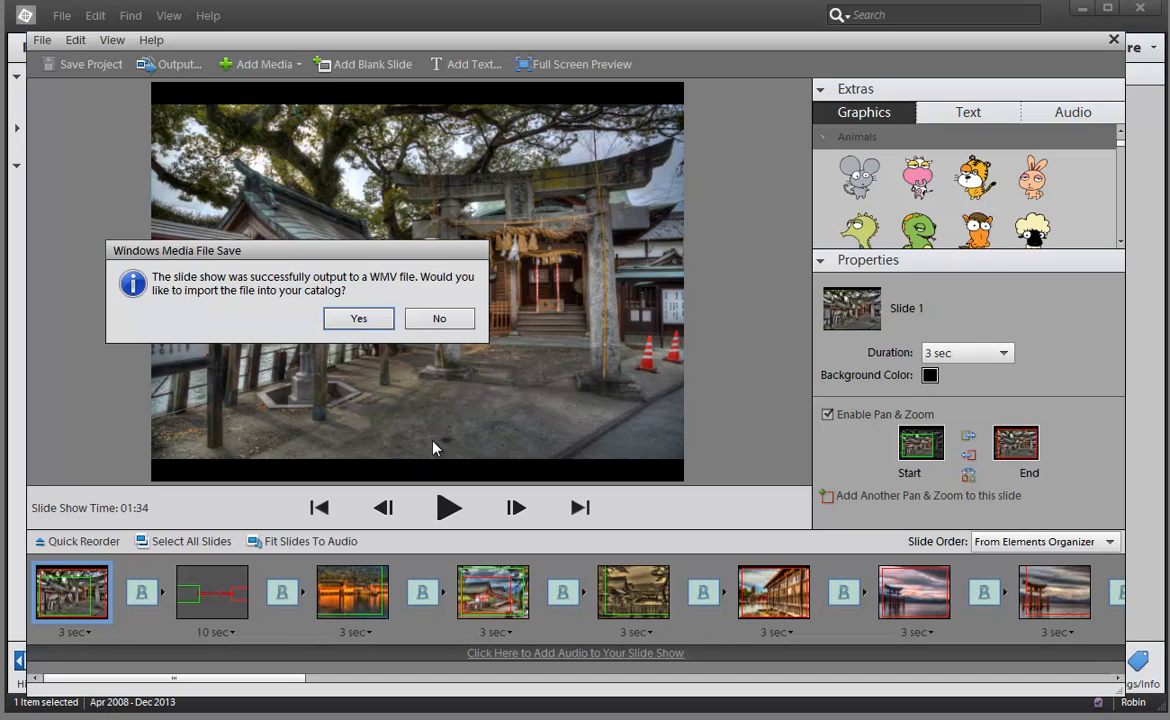
left_click(375, 327)
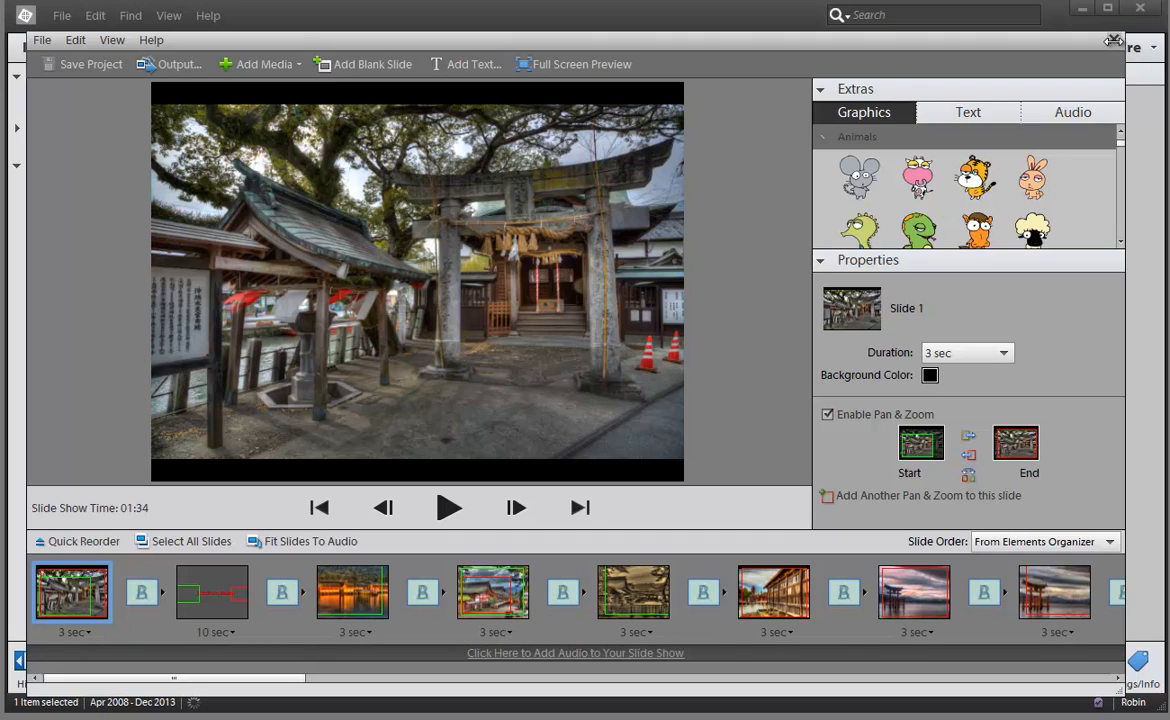
Step: Close the slide show editor and play the exported movie from the Organizer's media
left_click(1113, 40)
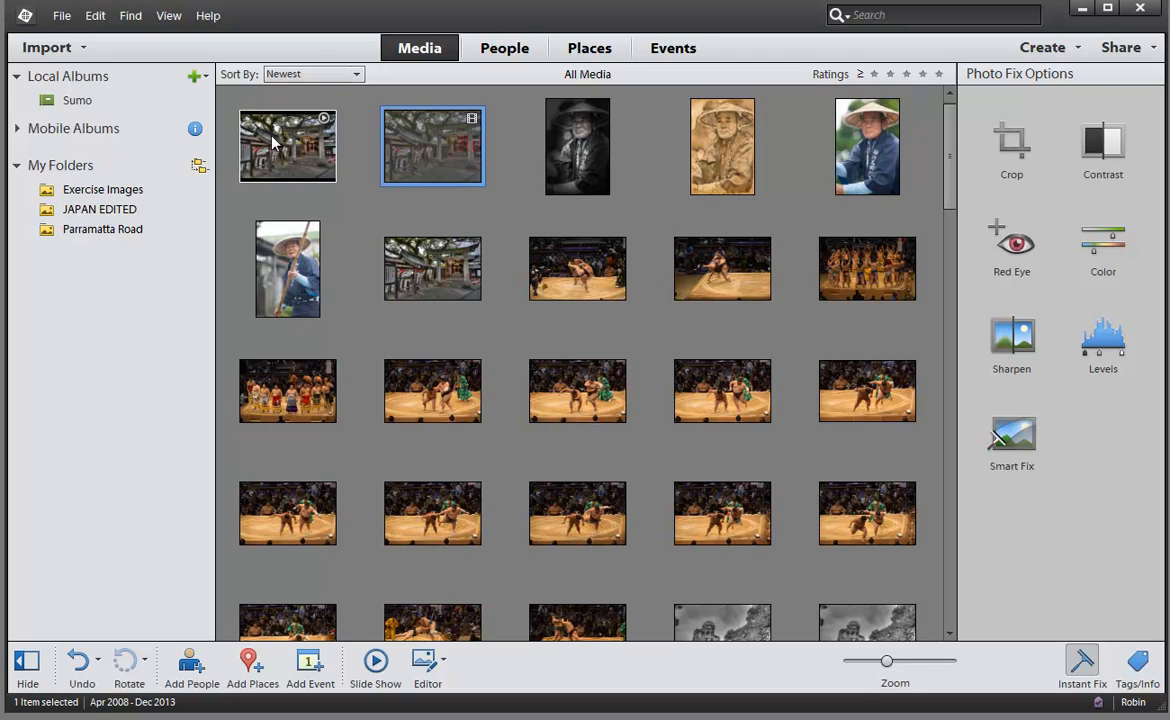
double_click(455, 139)
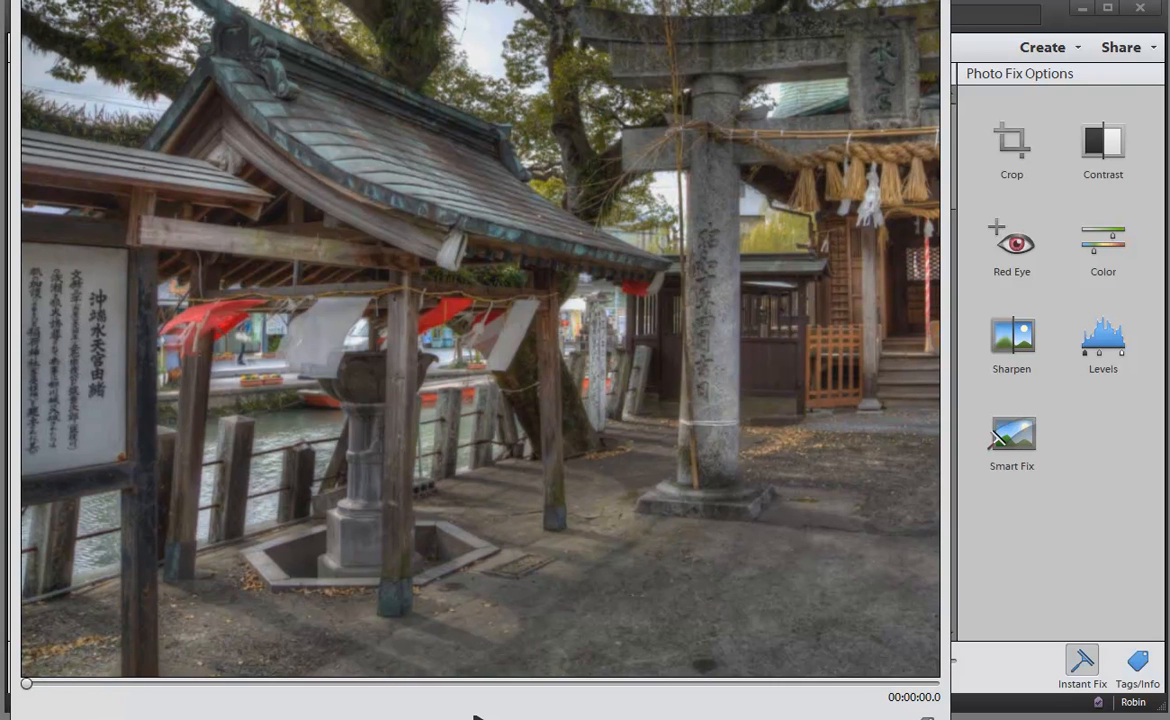
left_click(478, 718)
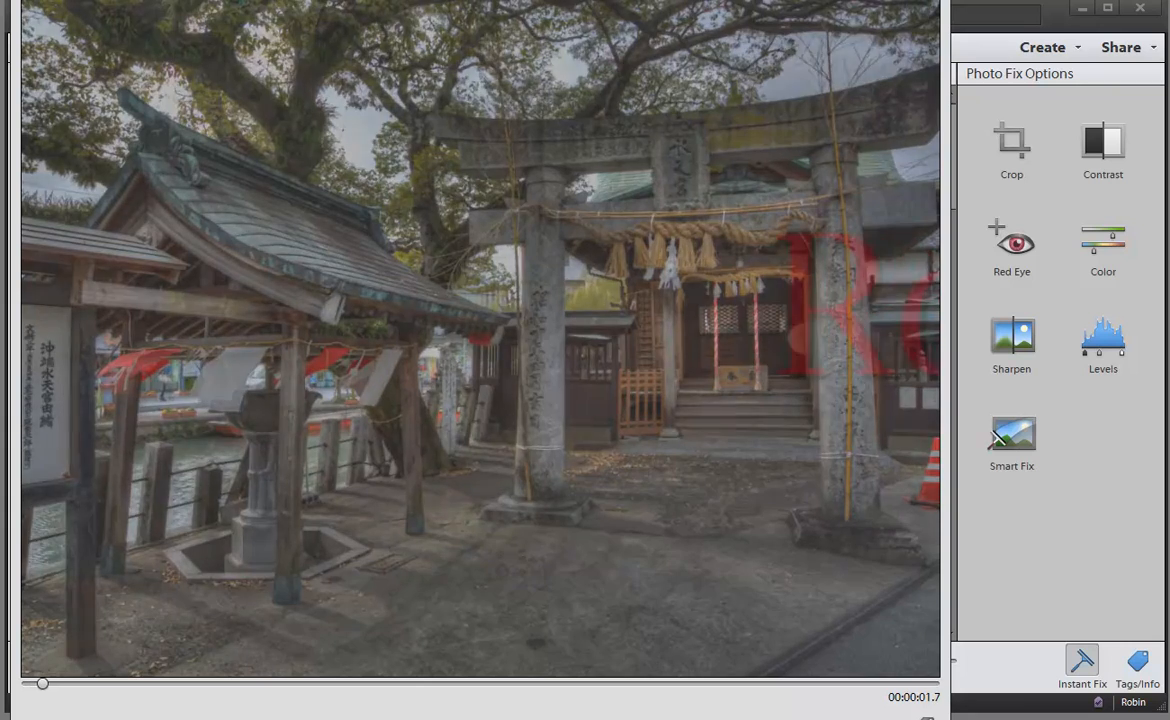